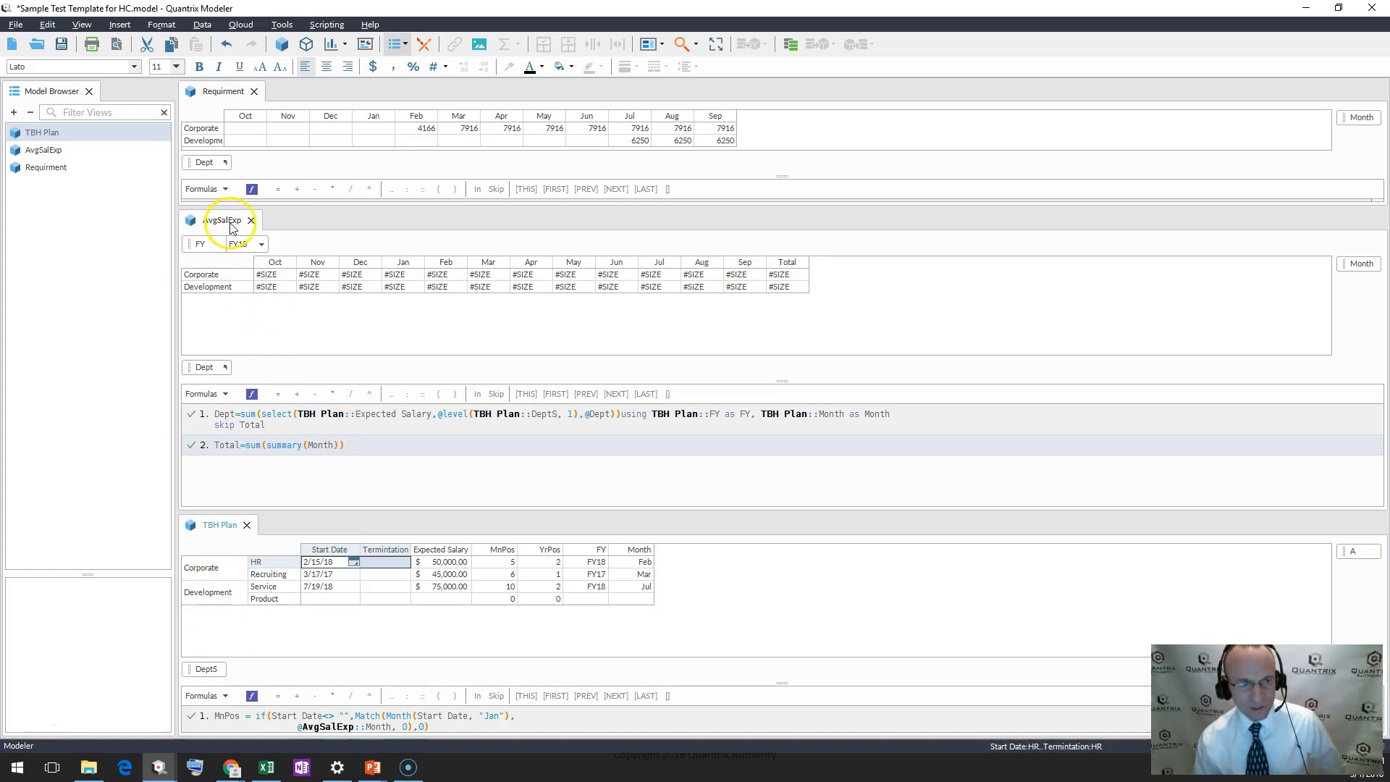
{"action": "left_click", "coordinate": [323, 272]}
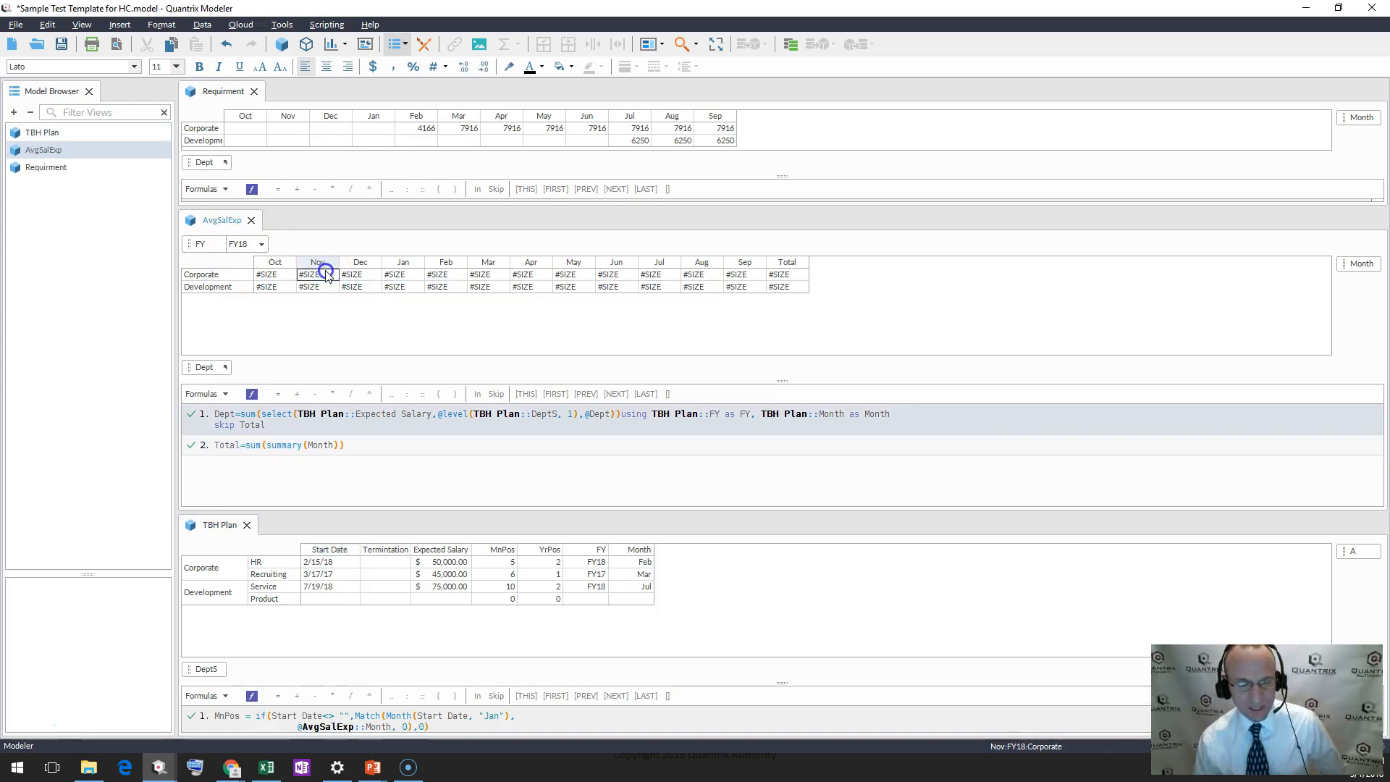
{"action": "left_click", "coordinate": [365, 276]}
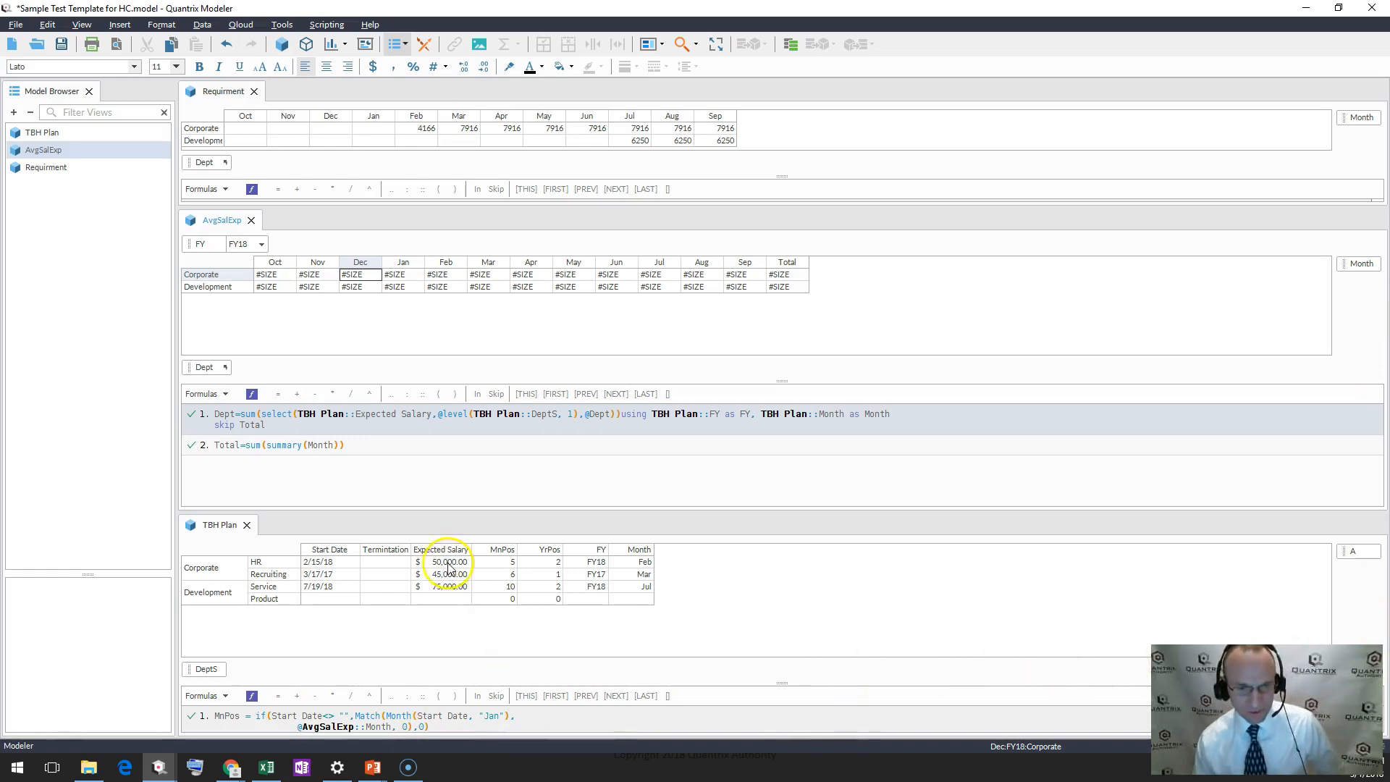
- Add an item named Expected Monthly Salary after Month in the TBH Plan matrix
{"action": "left_click", "coordinate": [640, 553]}
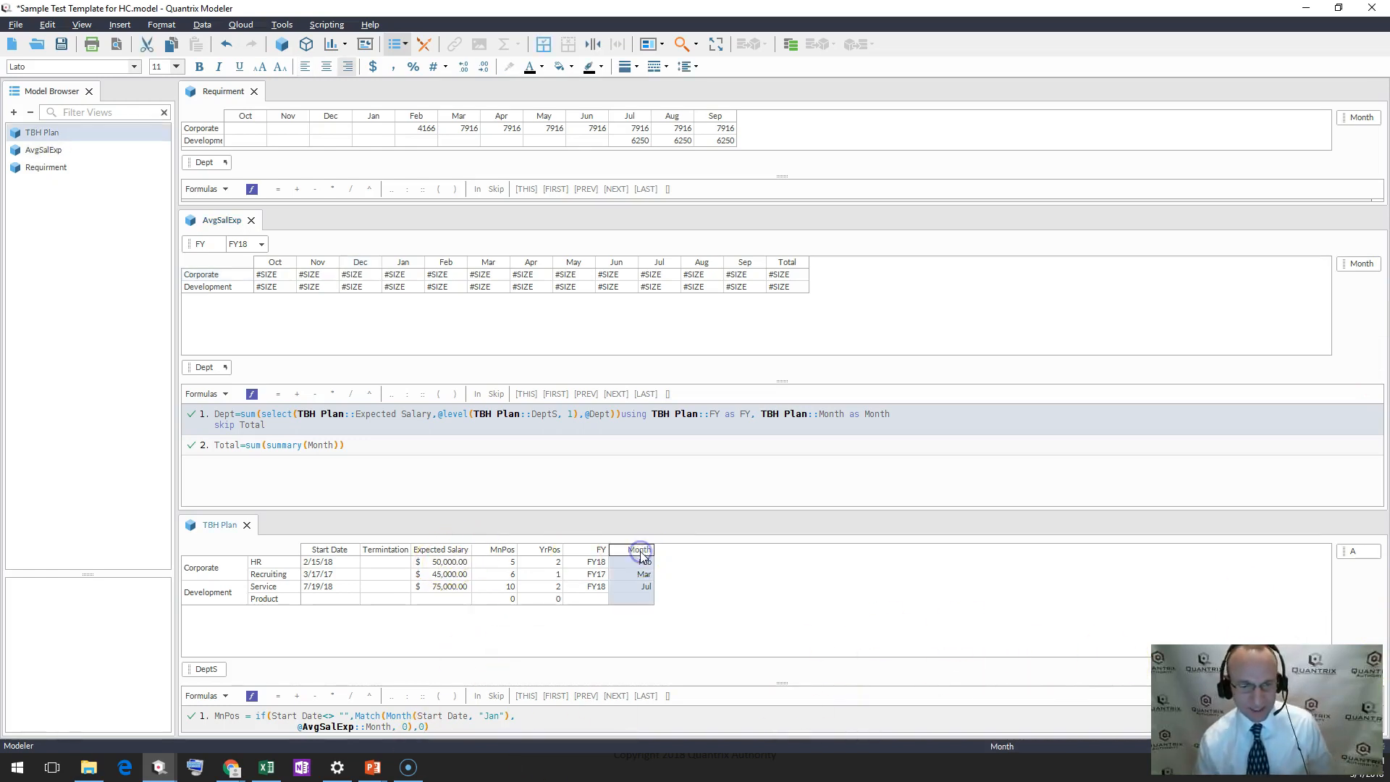
{"action": "key", "text": "Return"}
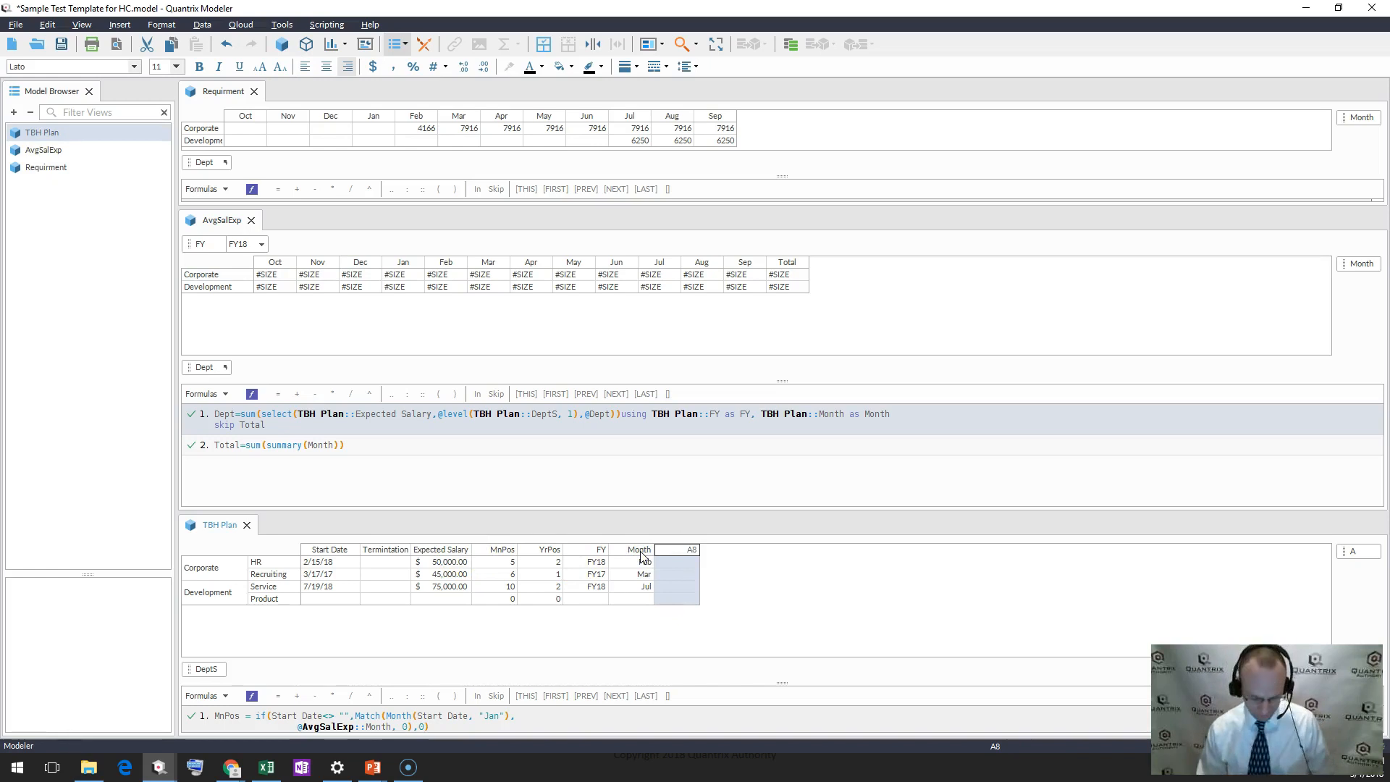
{"action": "type", "text": "E"}
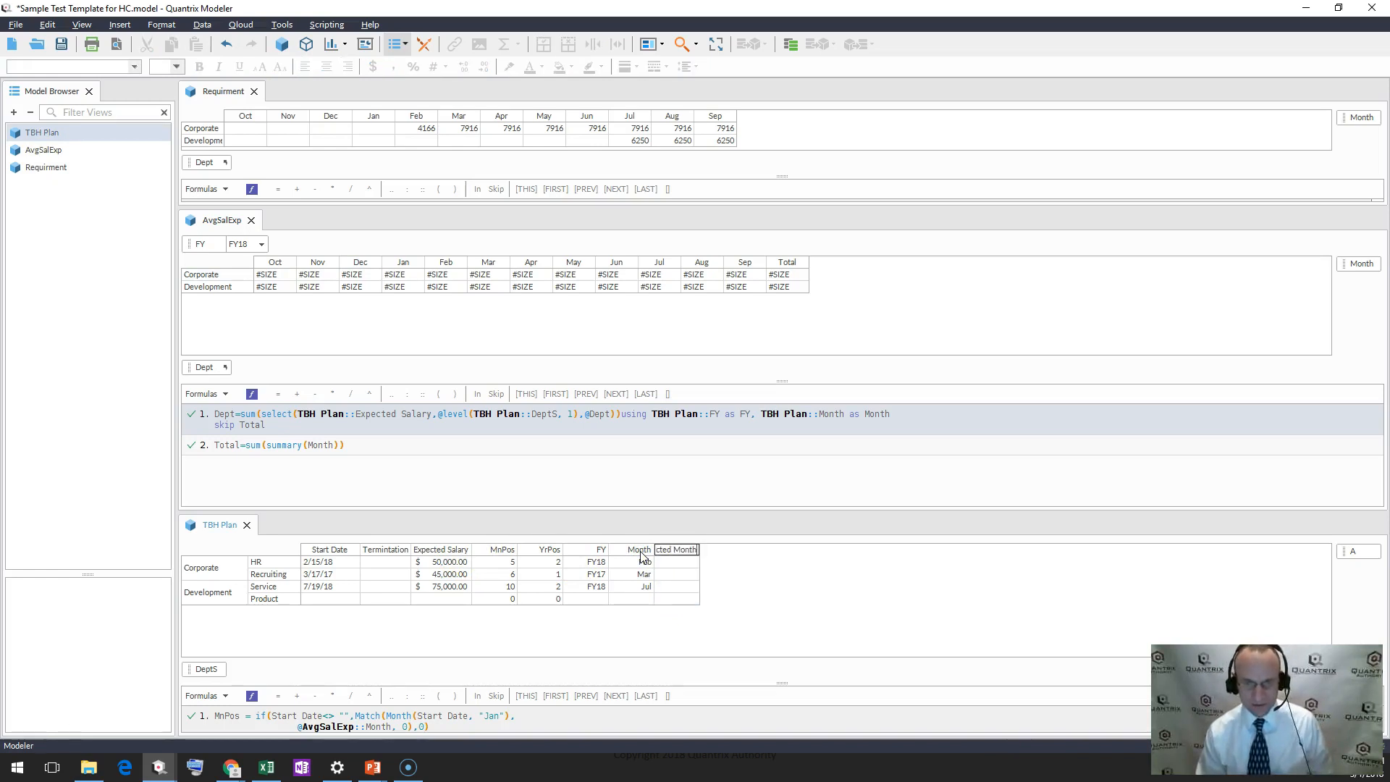
{"action": "type", "text": "xpected Monthly Salary"}
{"action": "key", "text": "Return"}
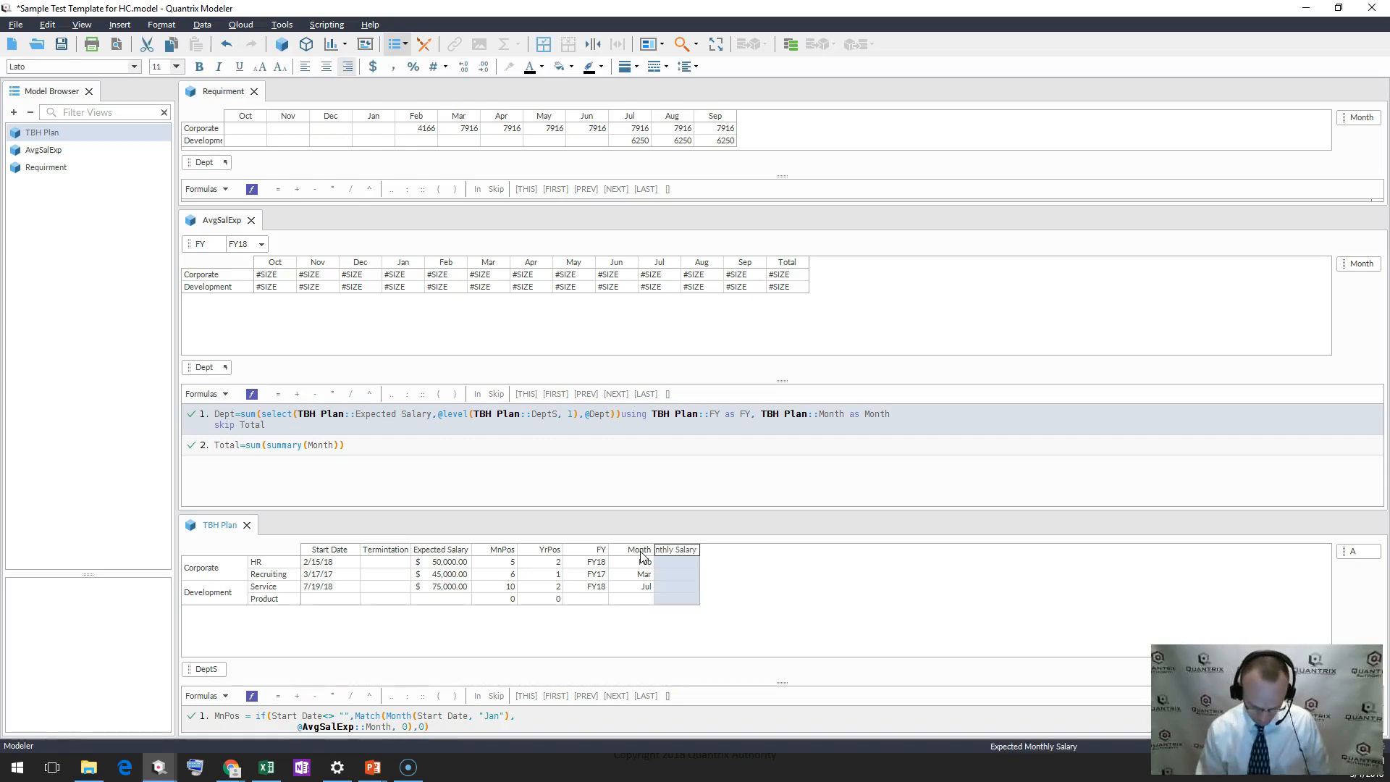
- Define the Expected Monthly Salary formula in TBH Plan as Expected Salary / 12
{"action": "type", "text": "="}
{"action": "left_click", "coordinate": [449, 552]}
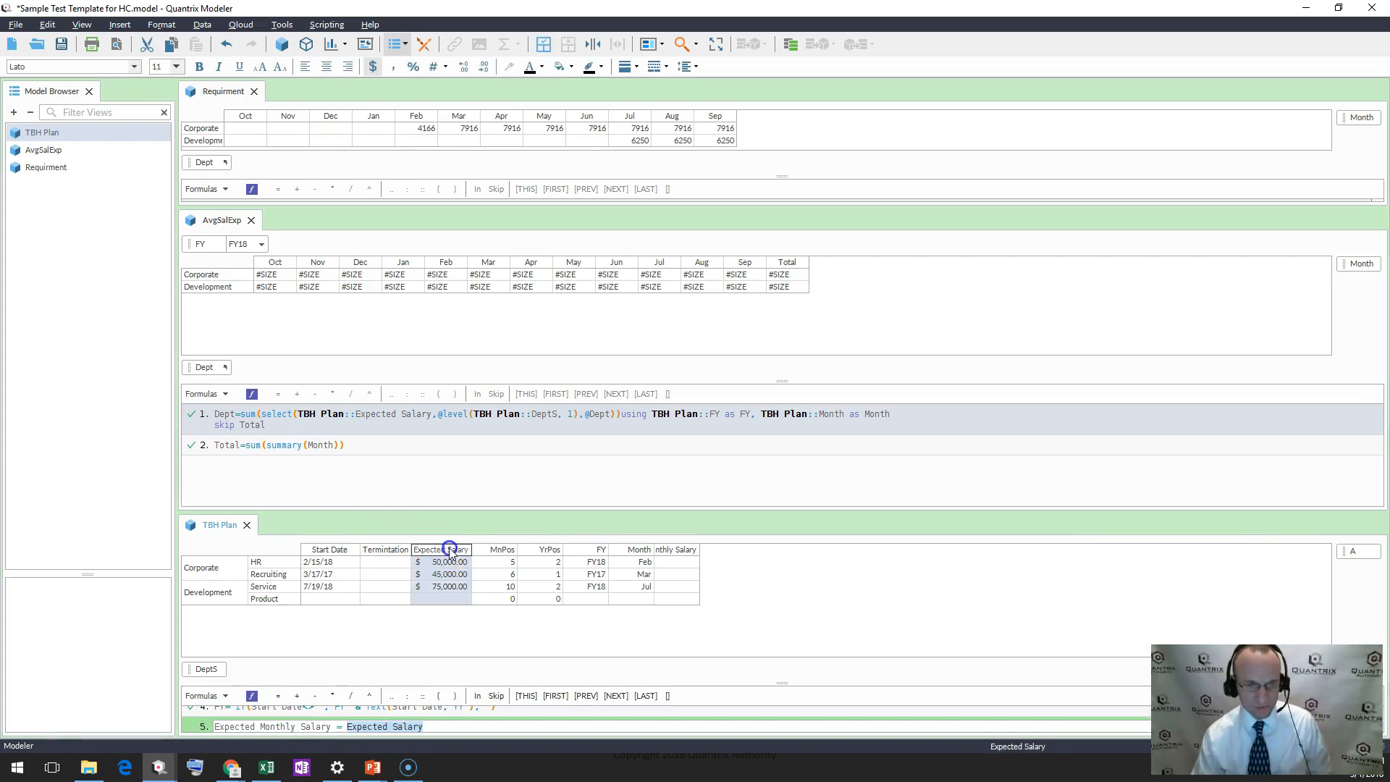
{"action": "type", "text": "/ 12"}
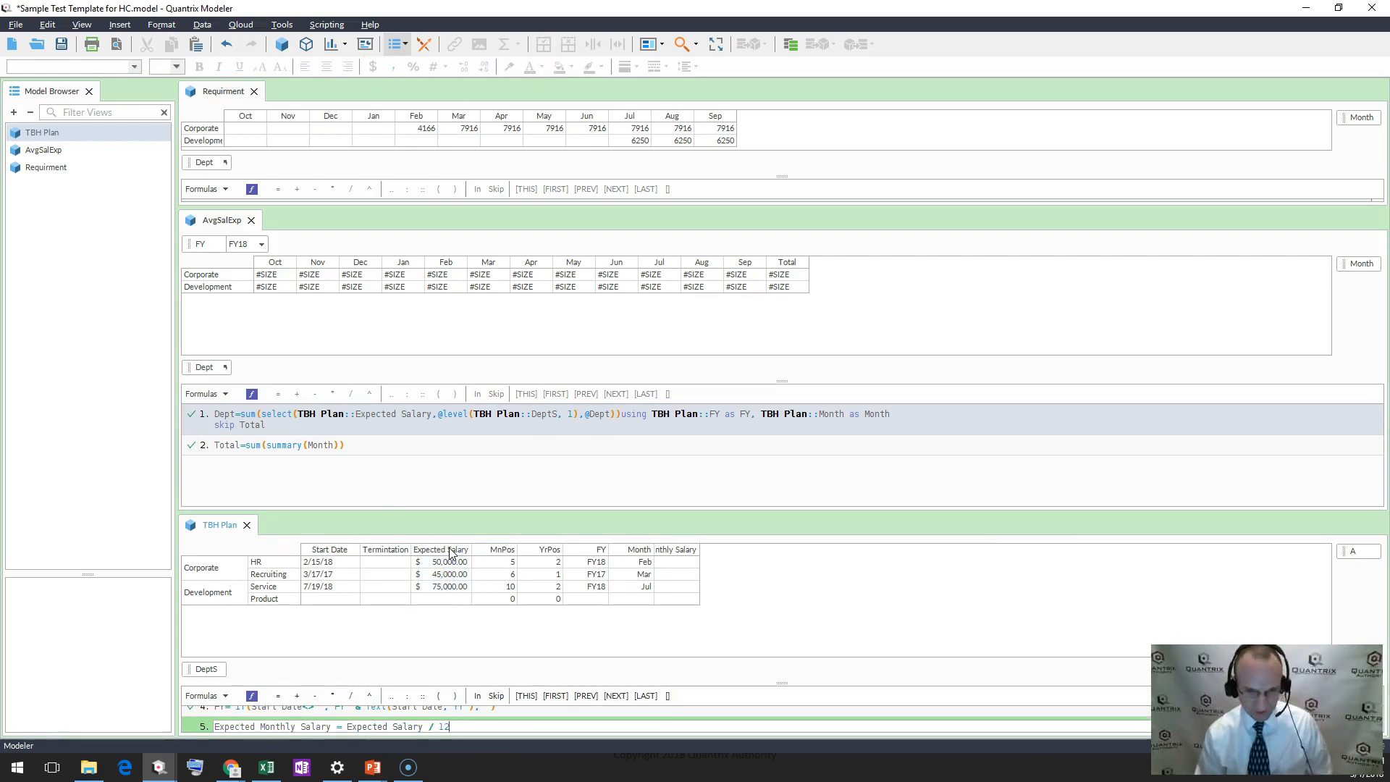
{"action": "key", "text": "Return"}
{"action": "left_click", "coordinate": [371, 498]}
- Add an item named Dept after Expected Monthly Salary in the TBH Plan matrix
{"action": "left_click", "coordinate": [673, 552]}
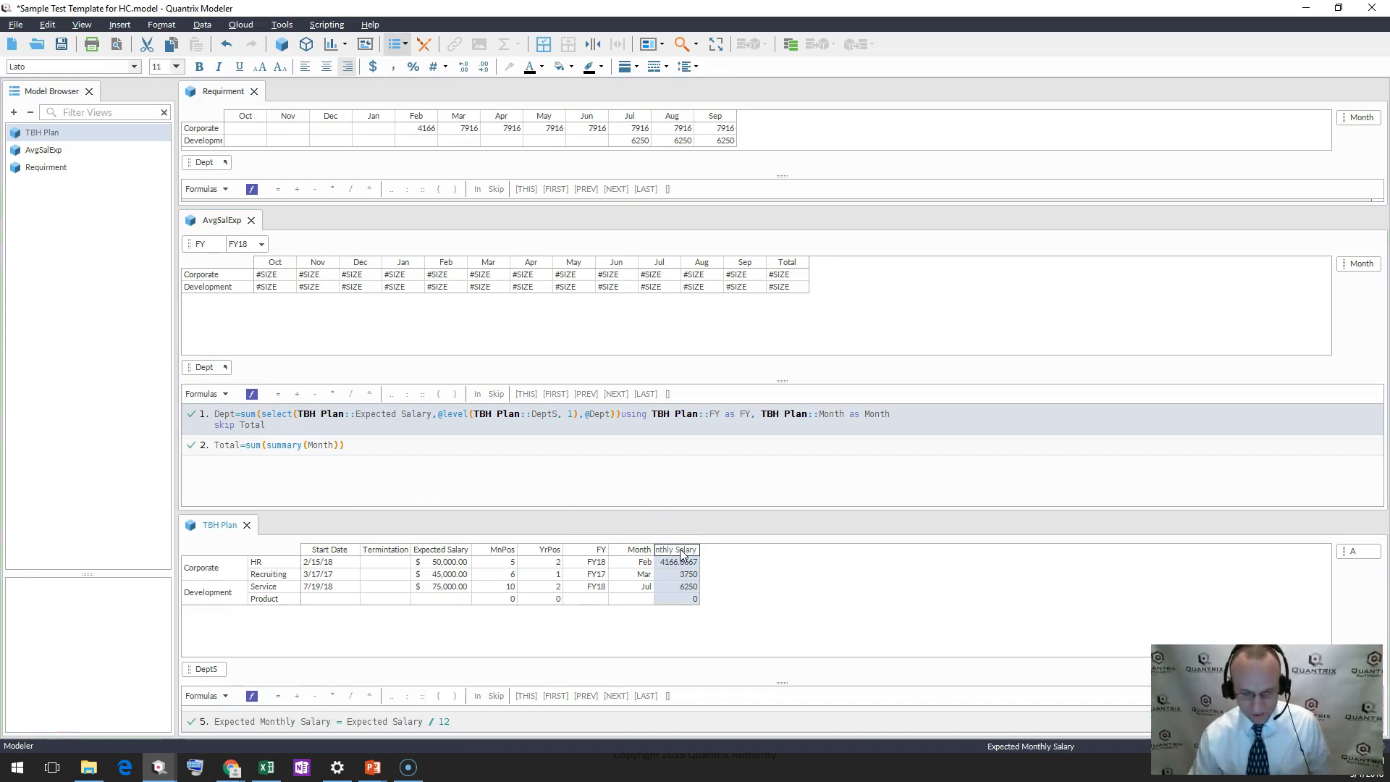
{"action": "key", "text": "Return"}
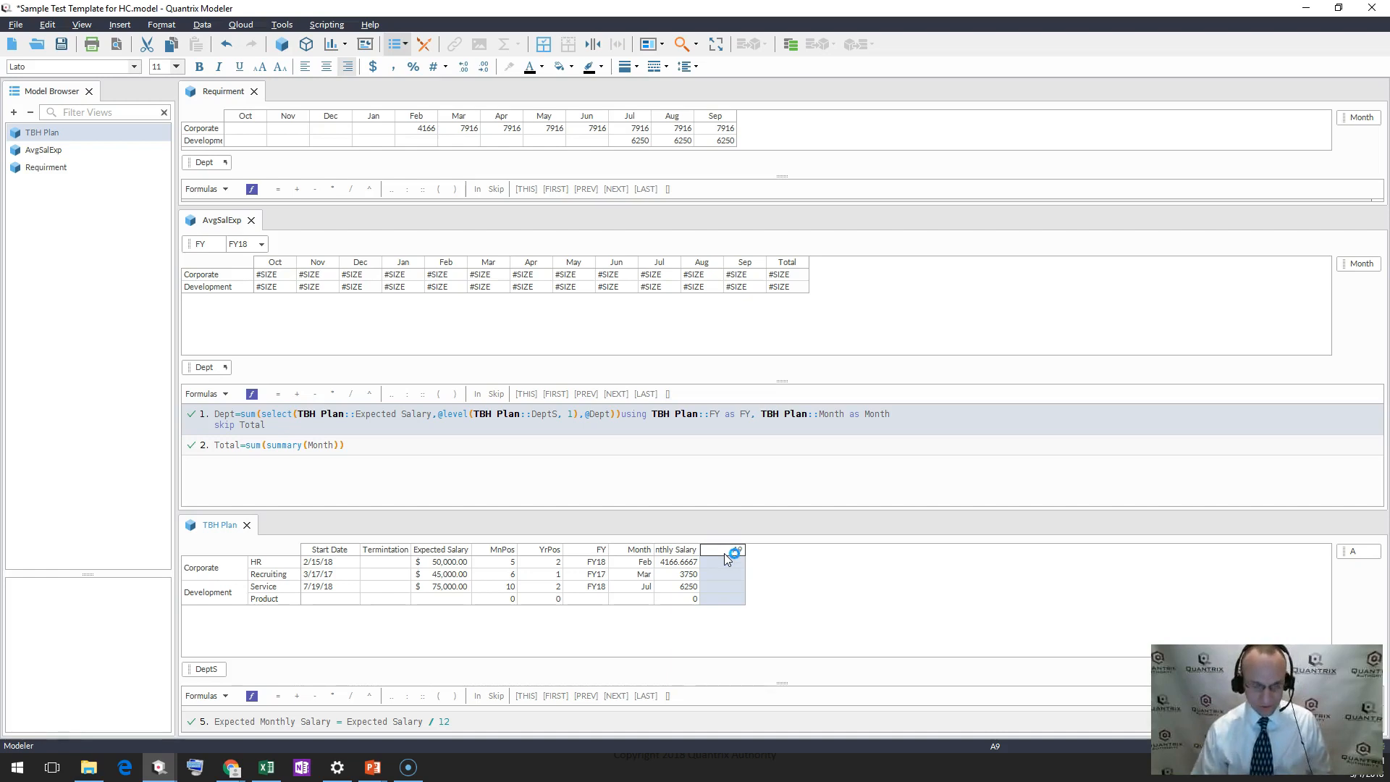
{"action": "type", "text": "Dept "}
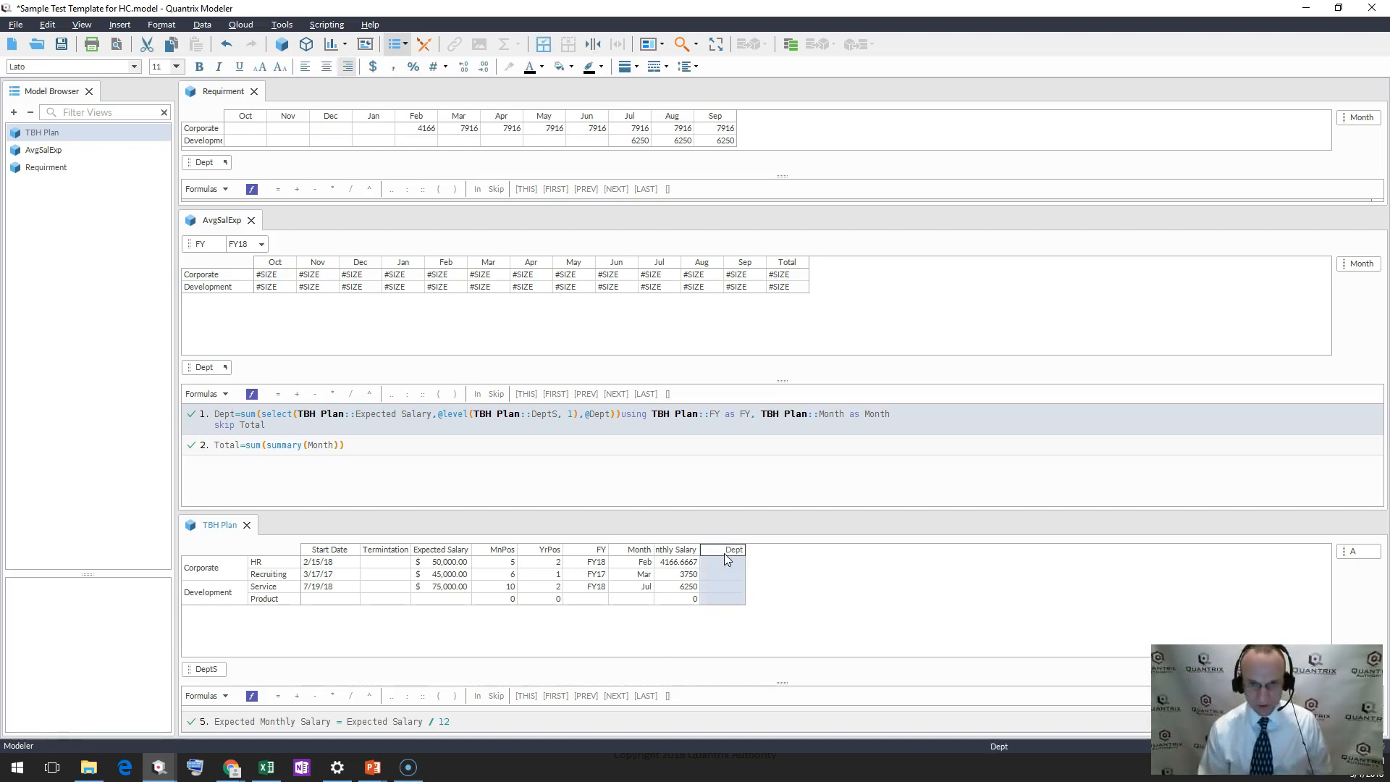
{"action": "type", "text": "= @l"}
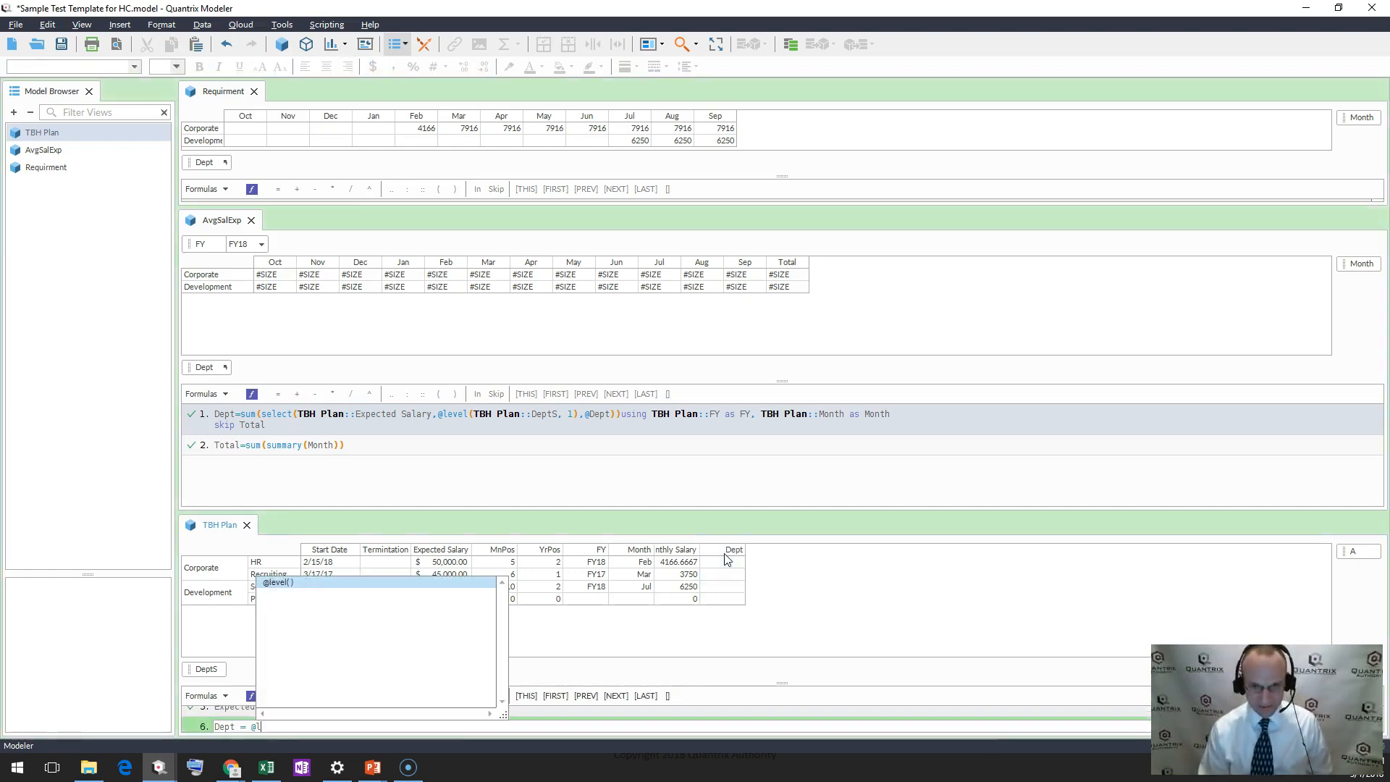
{"action": "type", "text": "e"}
{"action": "key", "text": "Return"}
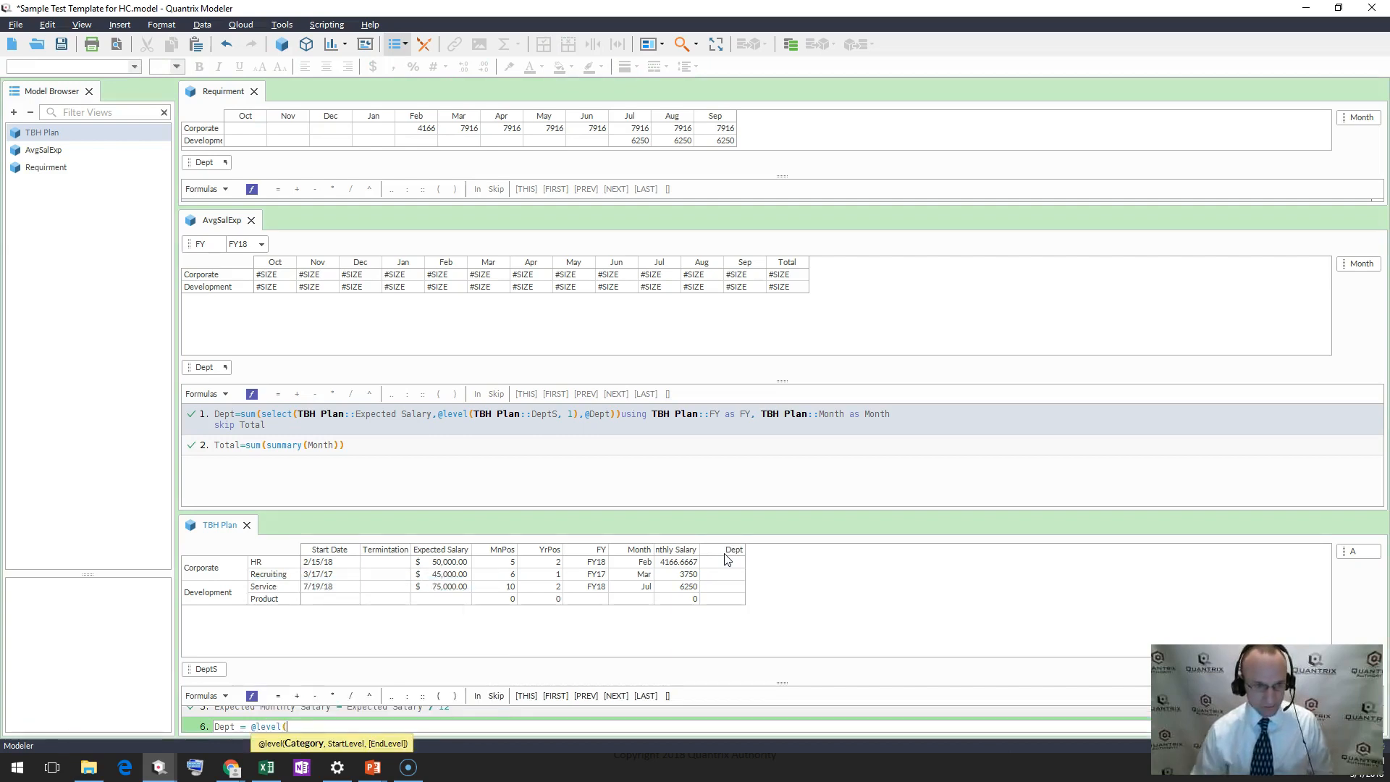
{"action": "left_click", "coordinate": [204, 671]}
{"action": "type", "text": ", 1"}
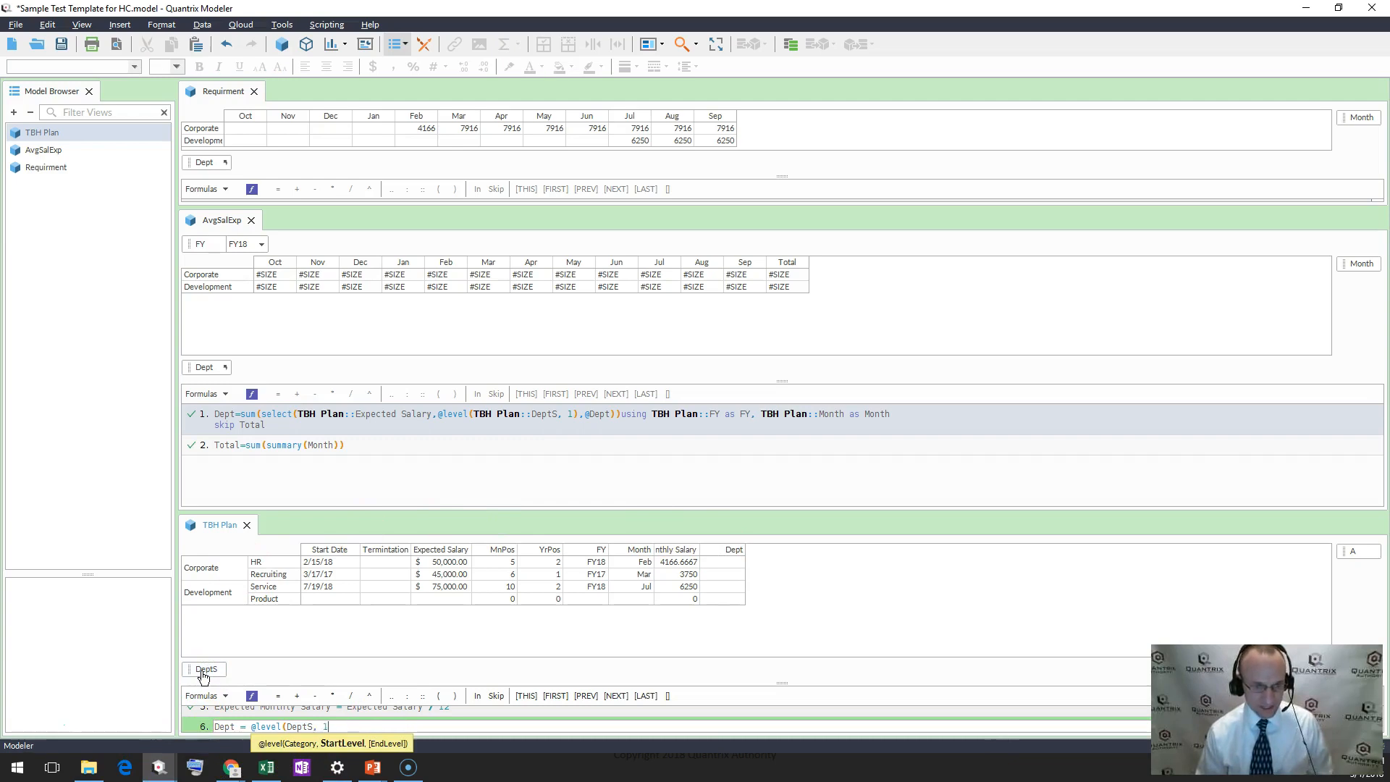
{"action": "type", "text": ")"}
{"action": "key", "text": "Return"}
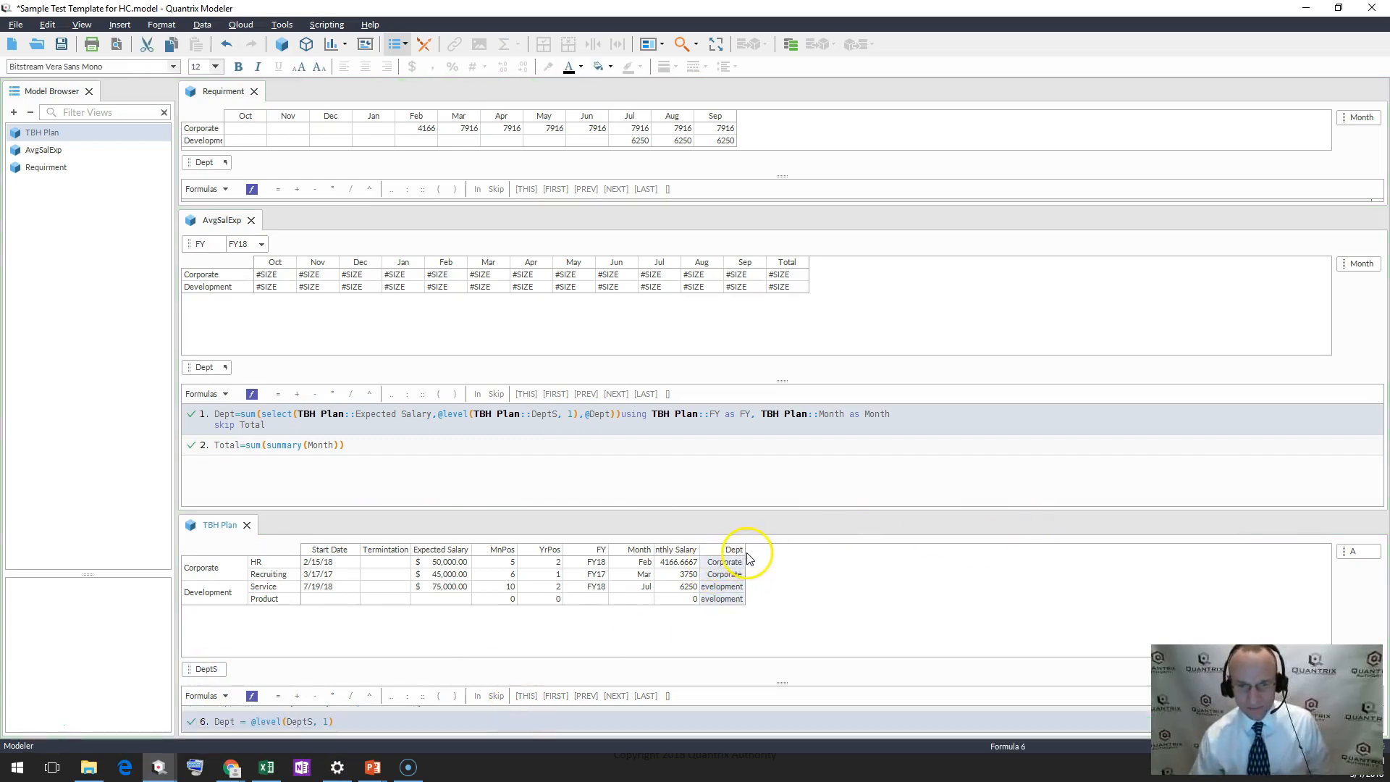
{"action": "mouse_move", "coordinate": [744, 550]}
{"action": "left_mouse_down"}
{"action": "mouse_move", "coordinate": [767, 552]}
{"action": "mouse_move", "coordinate": [717, 550]}
{"action": "left_mouse_up"}
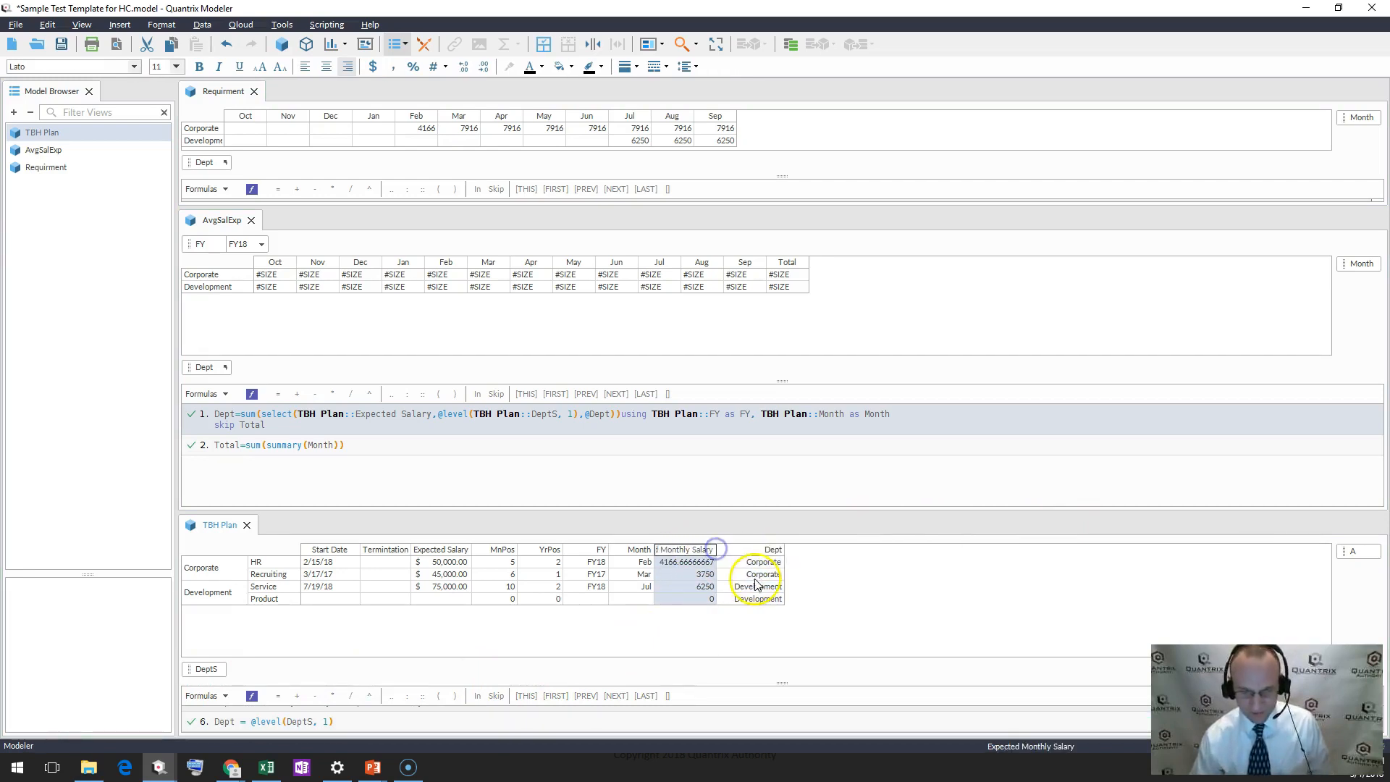
{"action": "left_click", "coordinate": [391, 552]}
{"action": "left_click", "coordinate": [388, 576]}
{"action": "left_click", "coordinate": [380, 564]}
{"action": "left_click", "coordinate": [381, 578]}
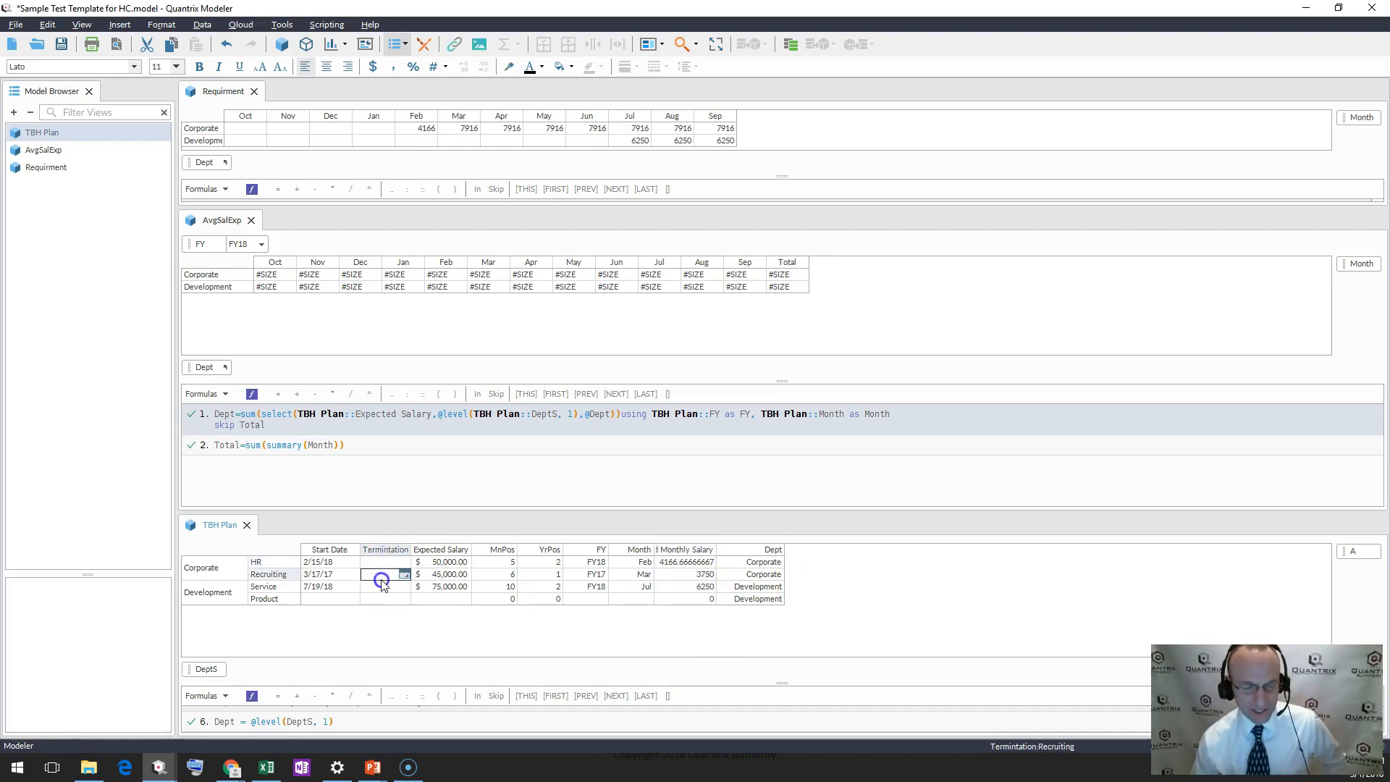
{"action": "left_click", "coordinate": [381, 564]}
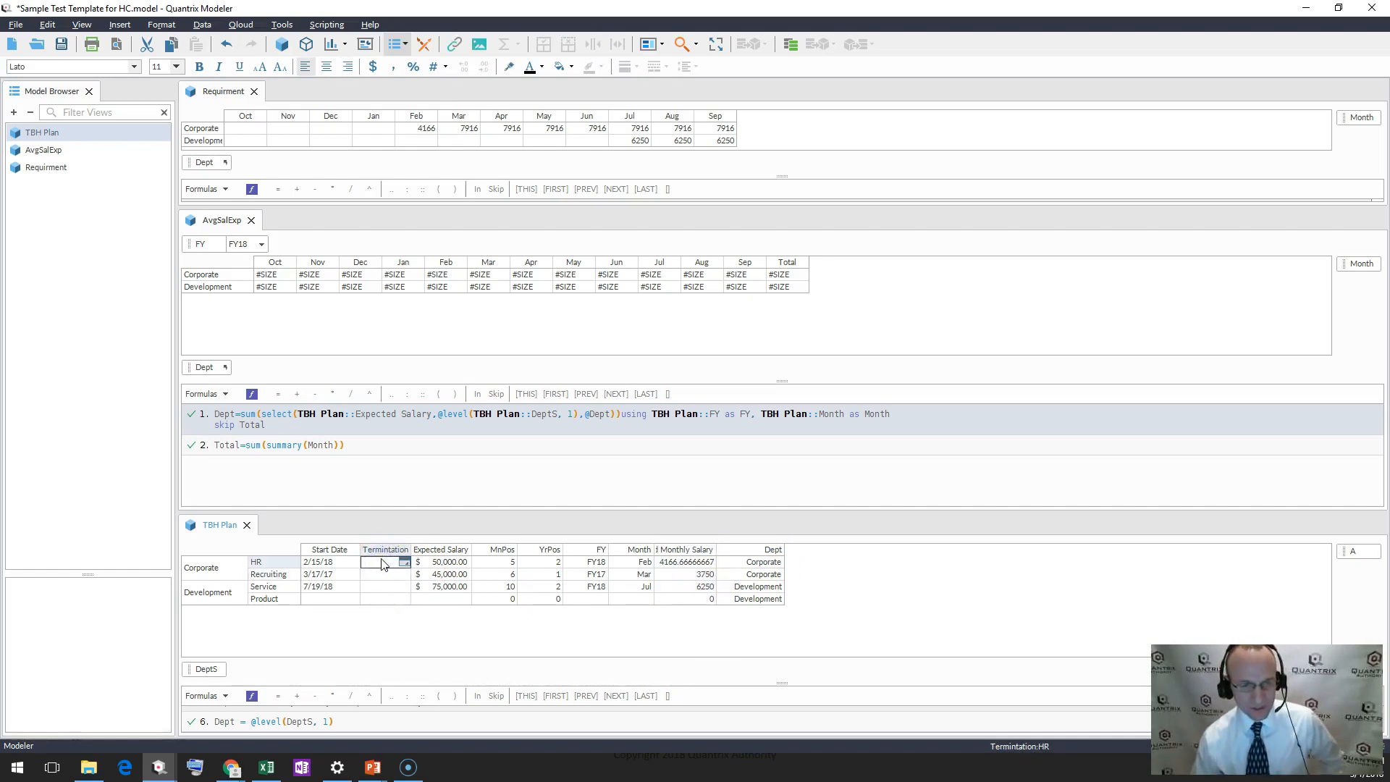
{"action": "left_click", "coordinate": [385, 552]}
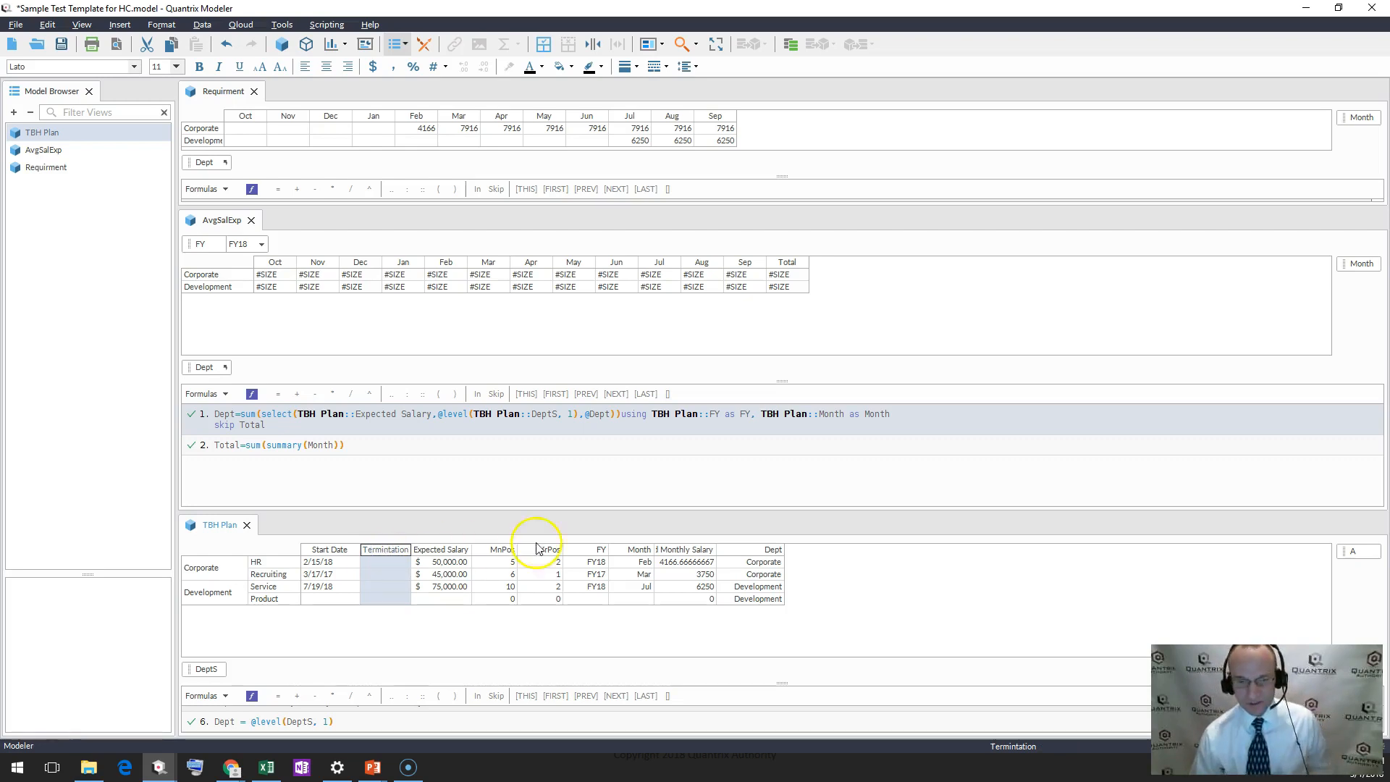
{"action": "left_click", "coordinate": [390, 561]}
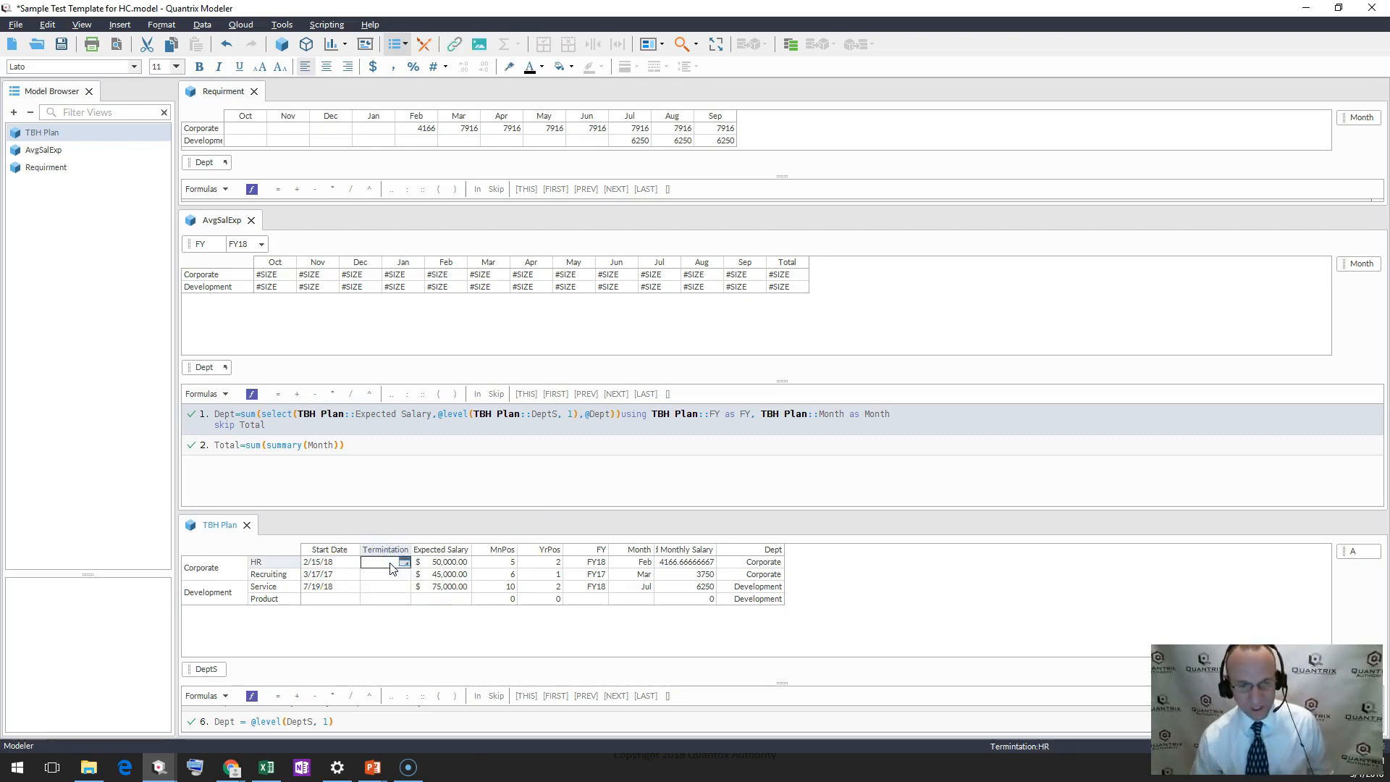
- Add an item named Termination Date Use after Dept in the TBH Plan matrix
{"action": "left_click", "coordinate": [772, 551]}
{"action": "key", "text": "Return"}
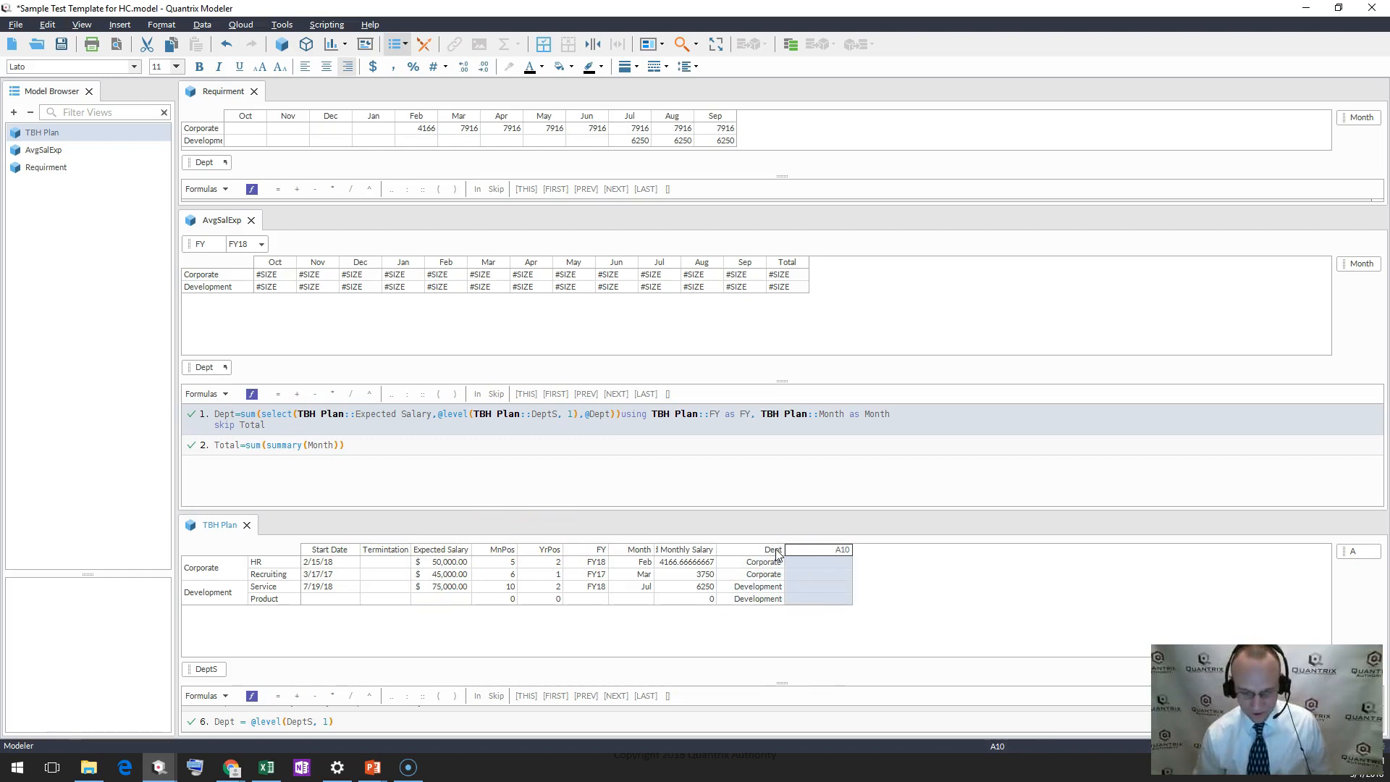
{"action": "type", "text": "Term"}
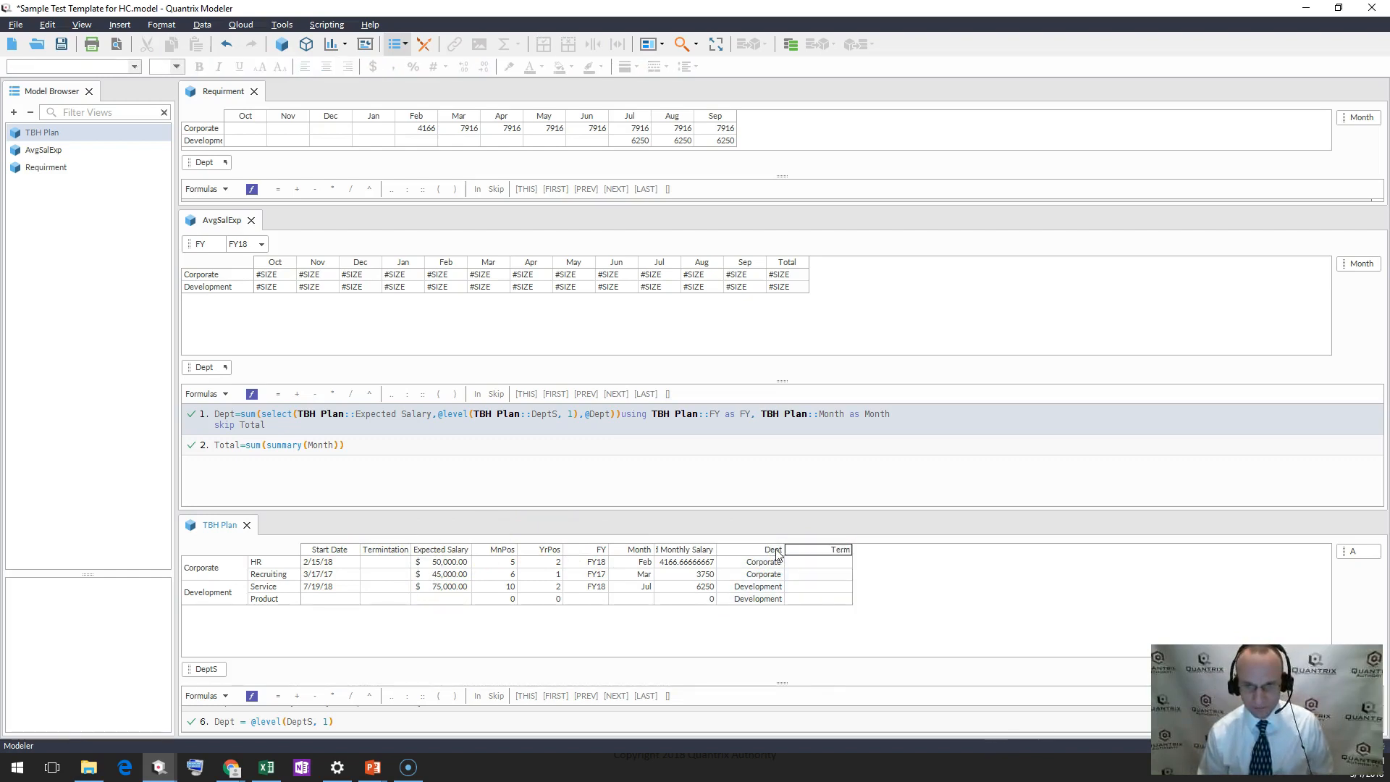
{"action": "type", "text": "ination Date Use"}
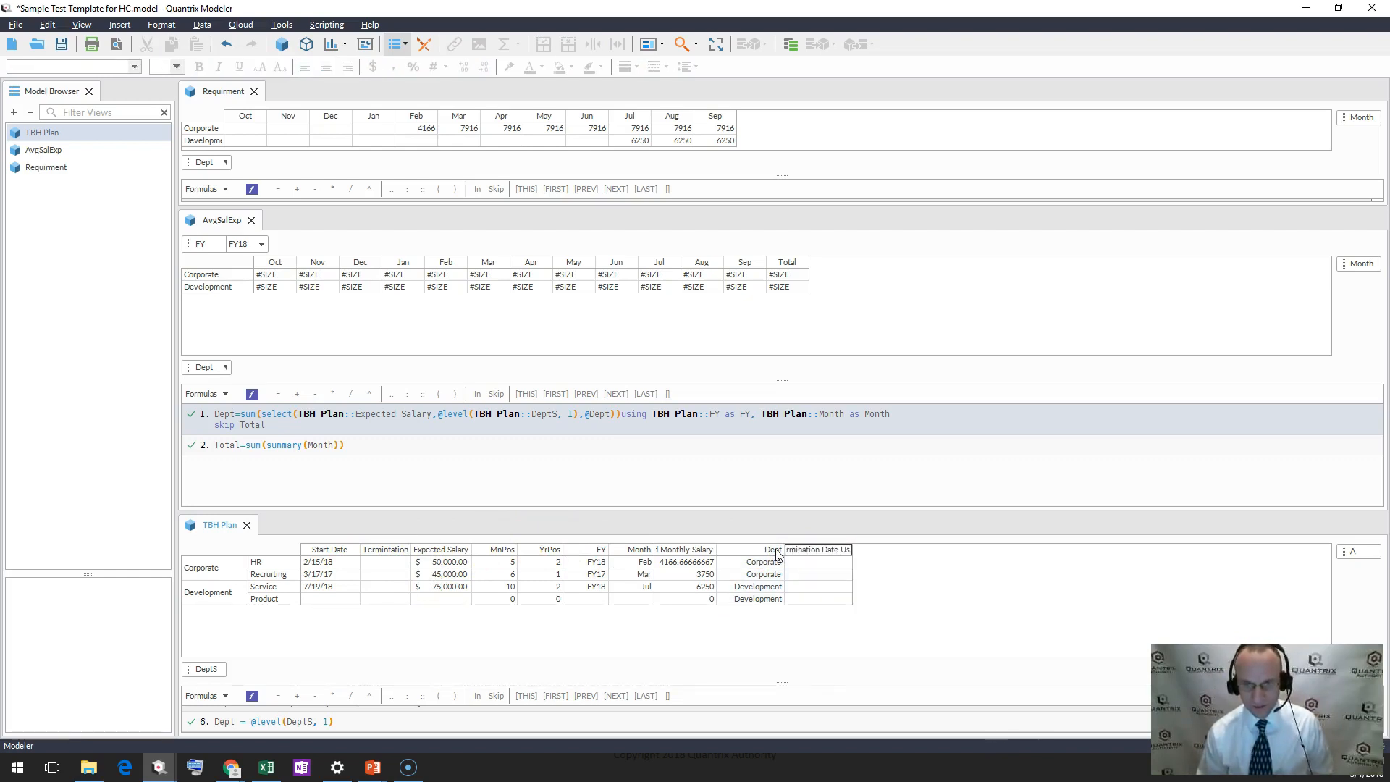
{"action": "key", "text": "Return"}
- Define the Termination Date Use formula as if(Termintation = "", "12/31/2099", Termintation)
{"action": "type", "text": "= if("}
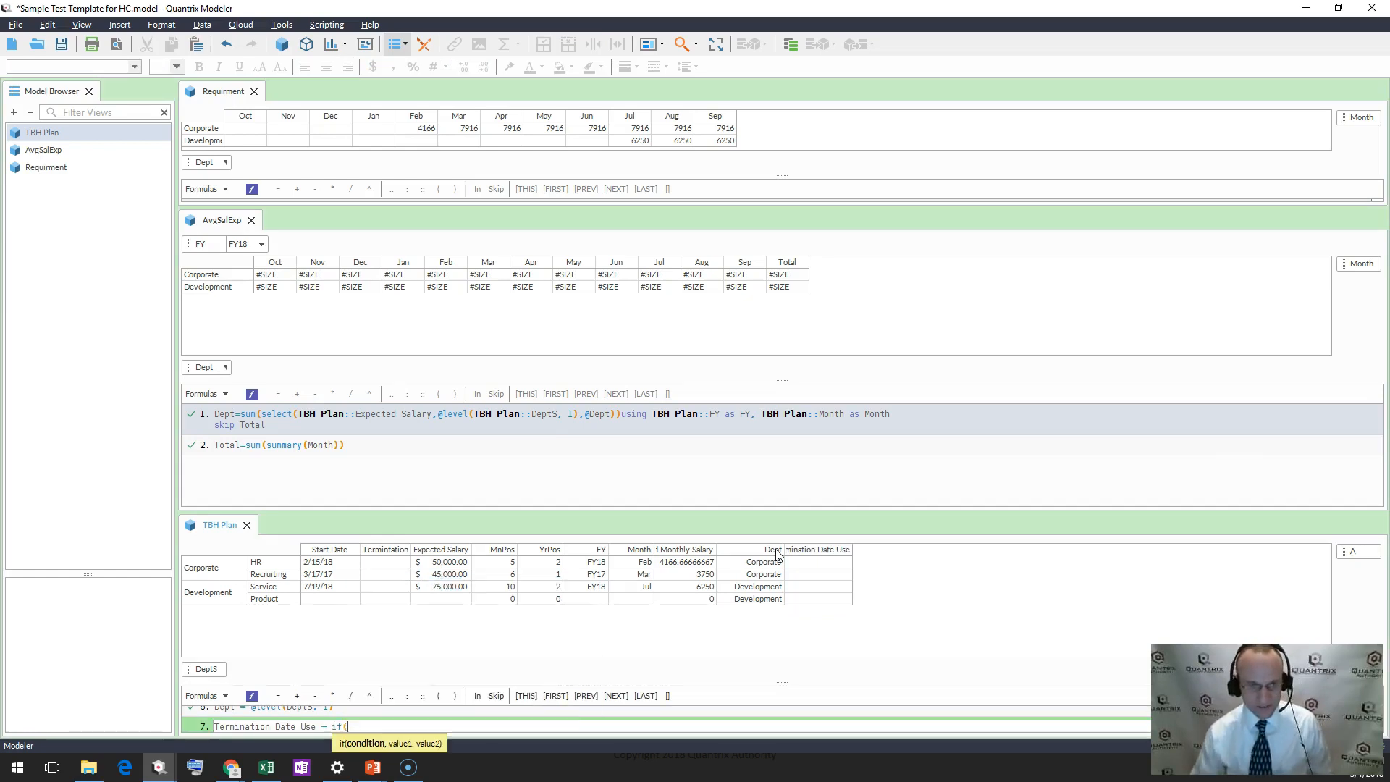
{"action": "left_click", "coordinate": [389, 550]}
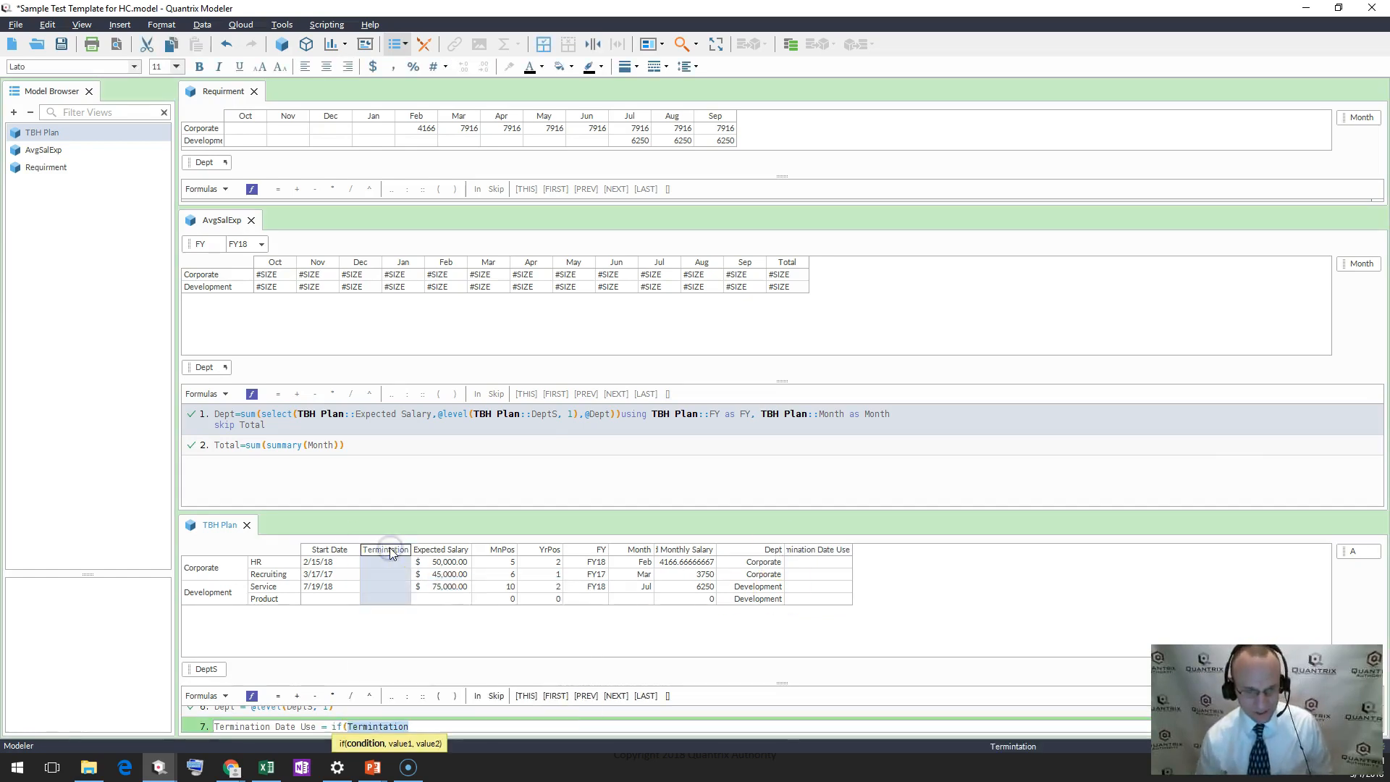
{"action": "type", "text": "= \"\", \"12/31/2099\""}
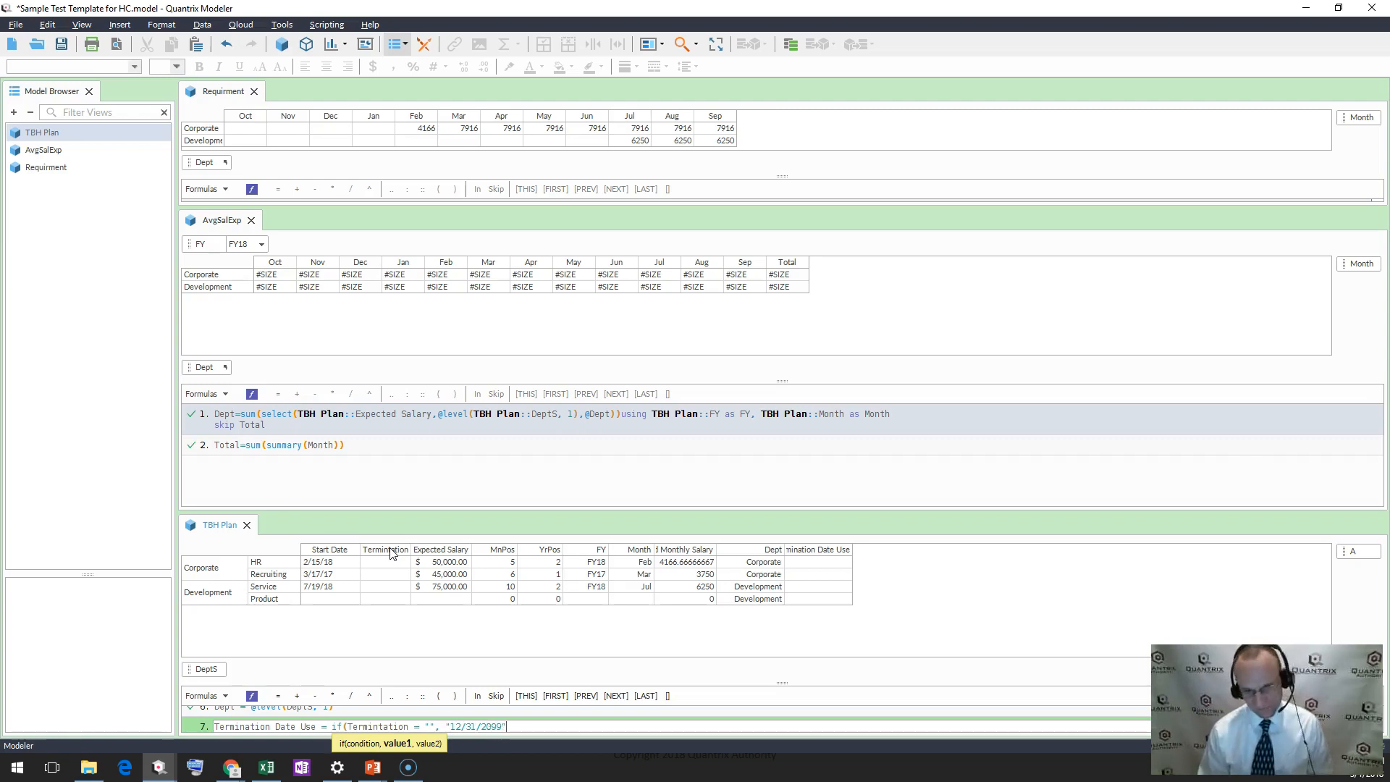
{"action": "type", "text": ","}
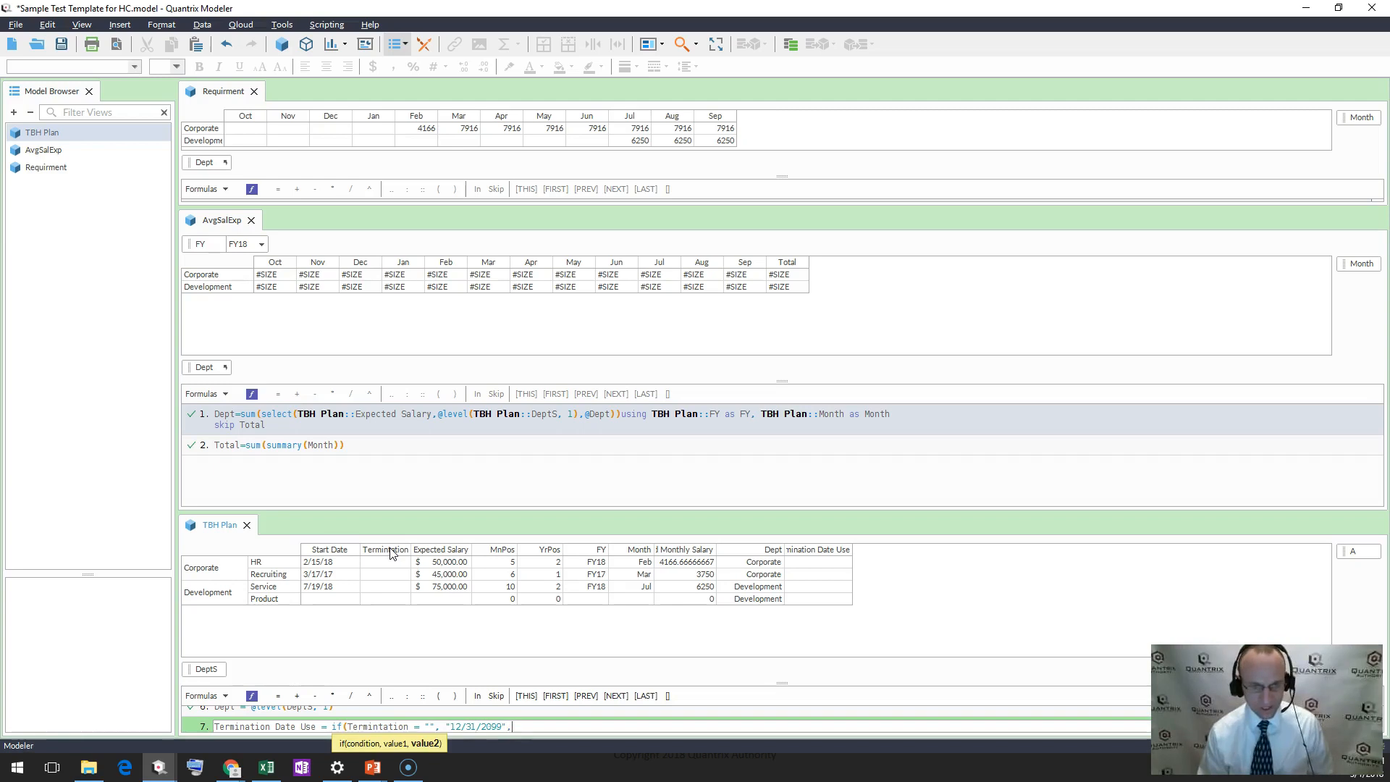
{"action": "left_click", "coordinate": [391, 554]}
{"action": "type", "text": ")"}
{"action": "key", "text": "Return"}
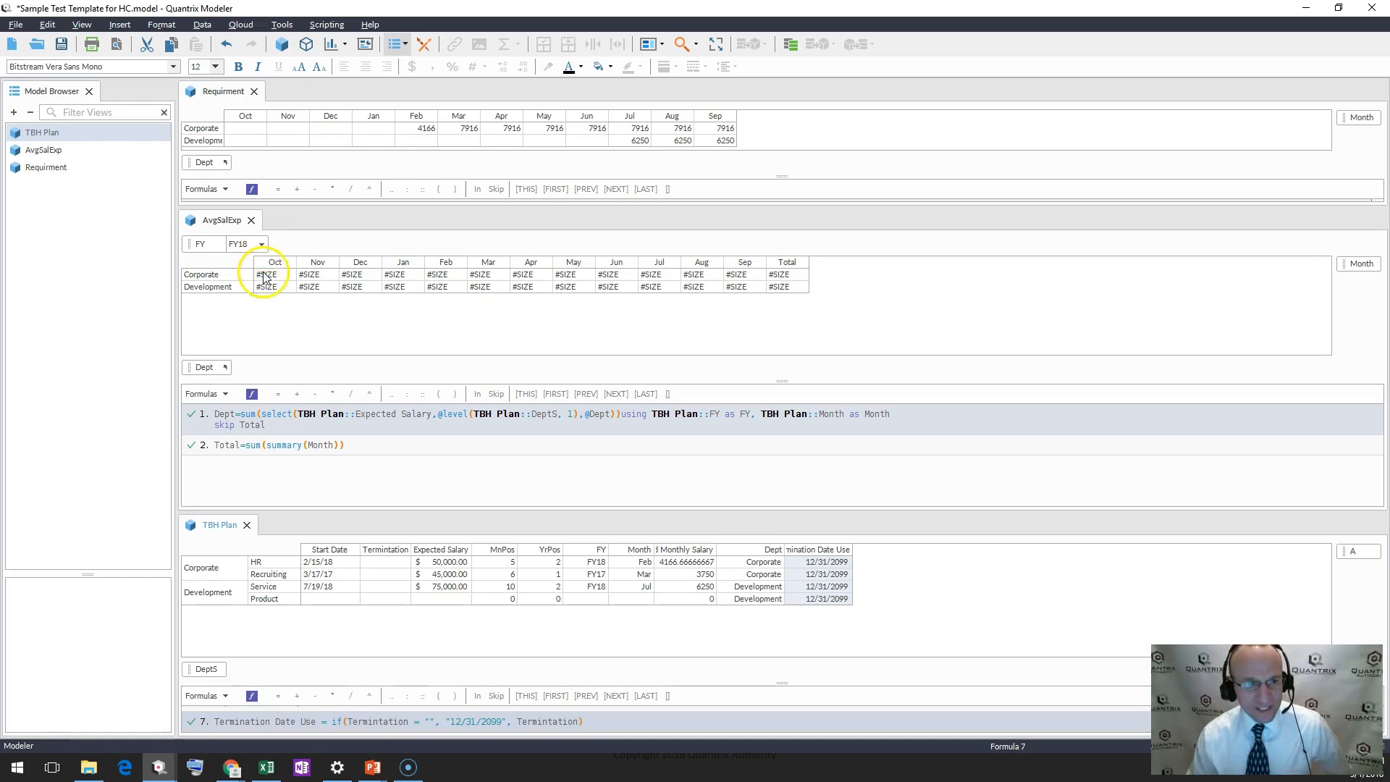
{"action": "left_click", "coordinate": [333, 276]}
{"action": "left_click", "coordinate": [527, 288]}
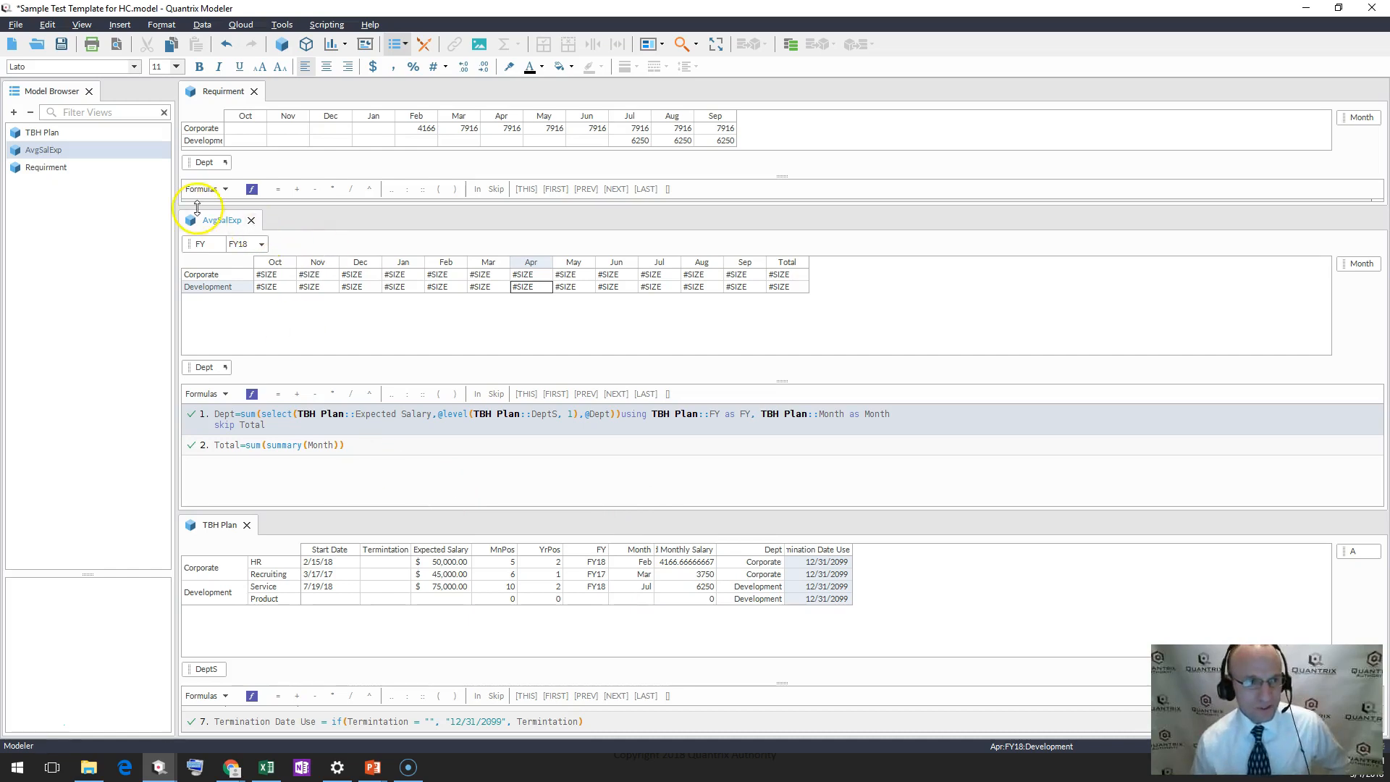
- Create a new matrix and link the FY and Month categories from AvgSalExp into it, with Month replacing category B
{"action": "left_click", "coordinate": [281, 44]}
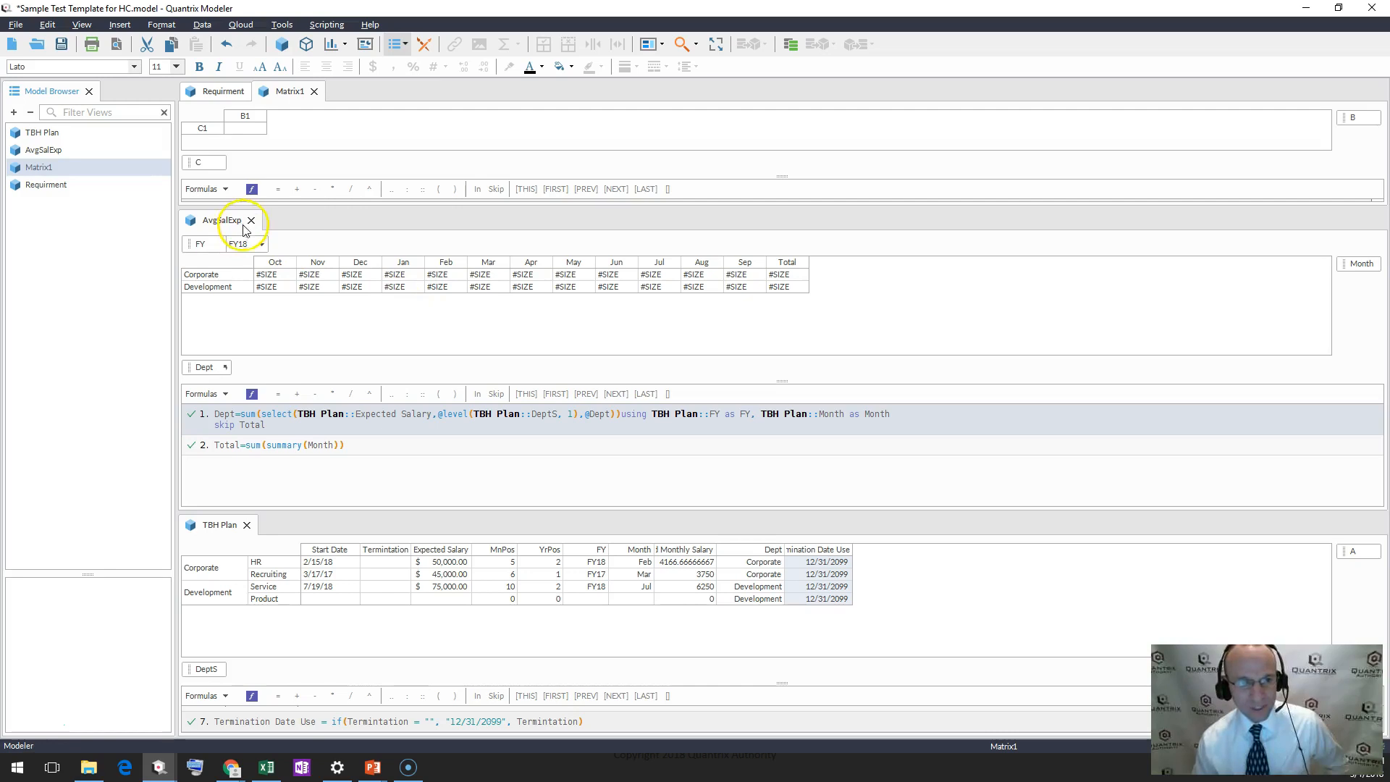
{"action": "left_click", "coordinate": [200, 246]}
{"action": "left_click", "coordinate": [1362, 263]}
{"action": "left_click", "coordinate": [200, 245]}
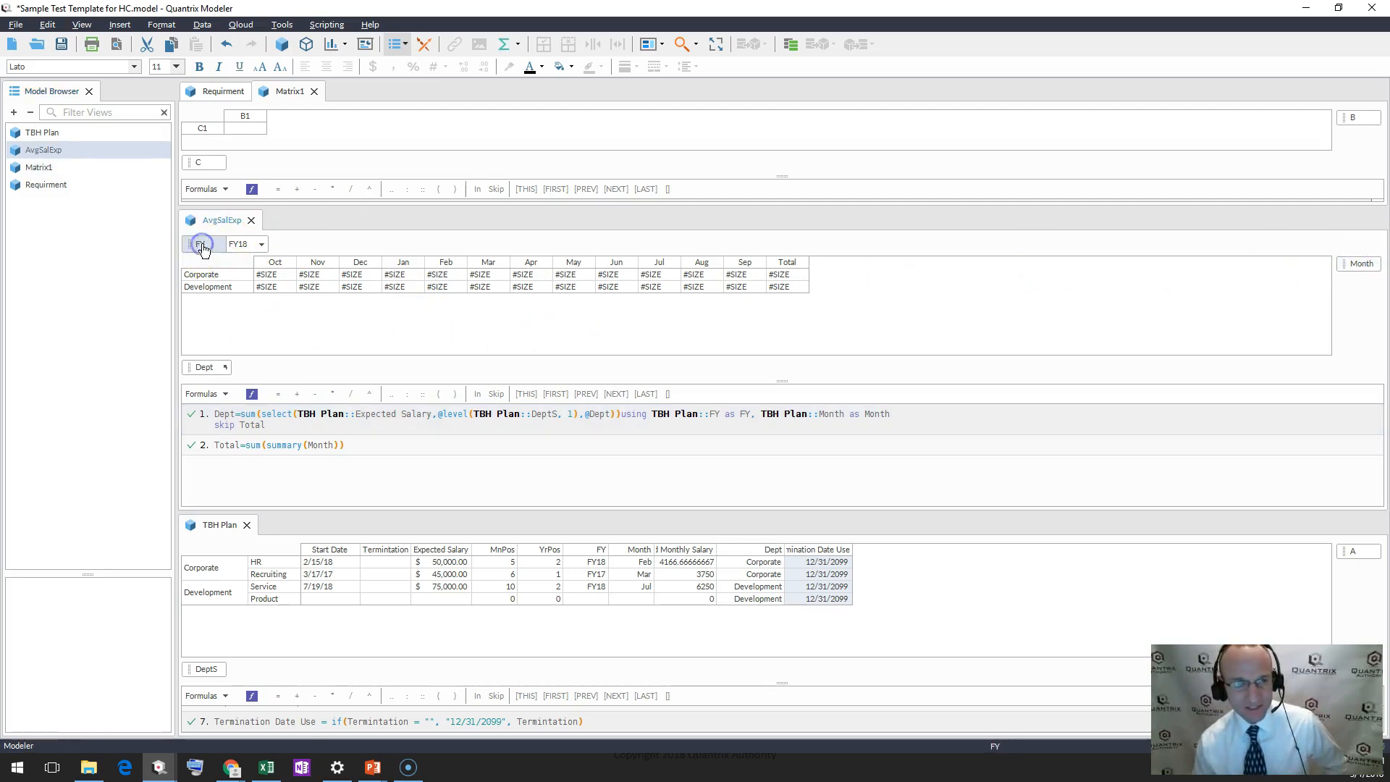
{"action": "left_click", "coordinate": [1360, 265]}
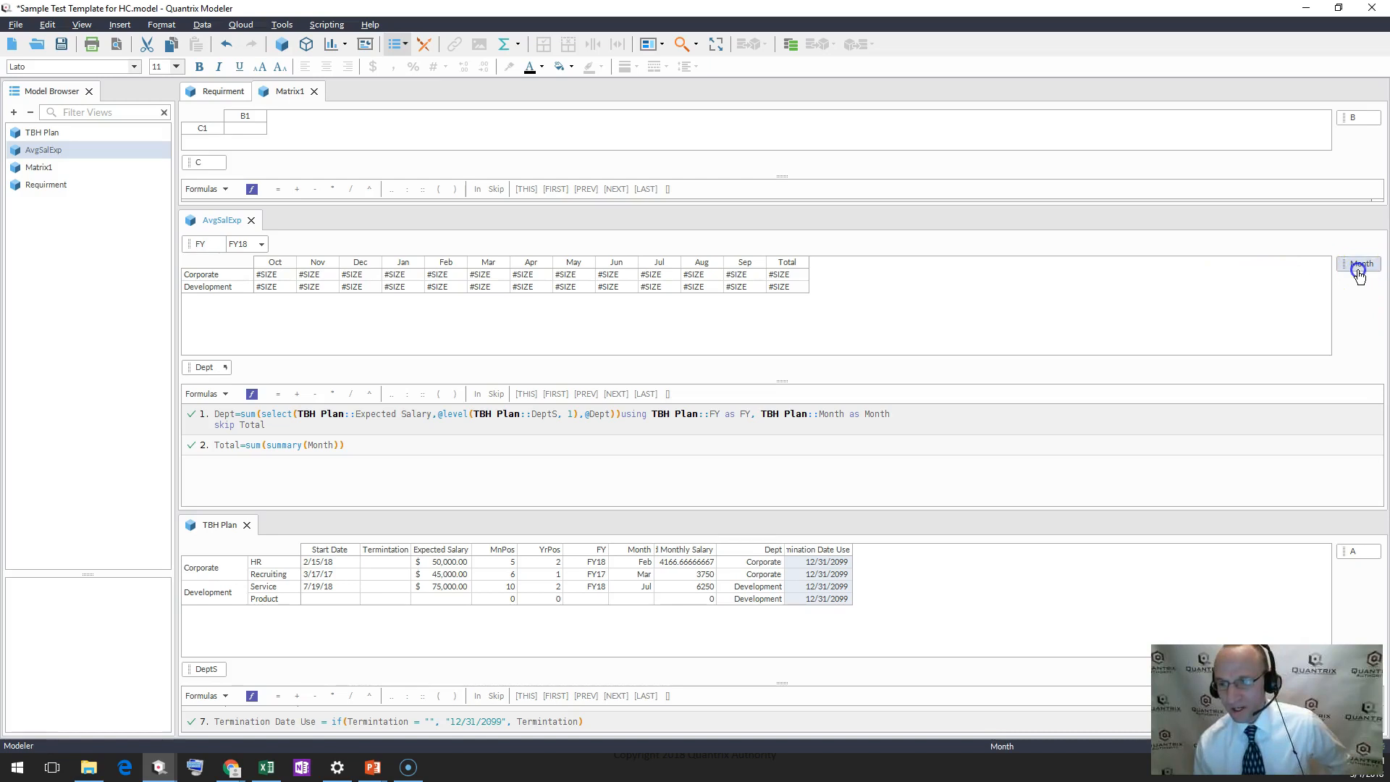
{"action": "left_click", "coordinate": [190, 242]}
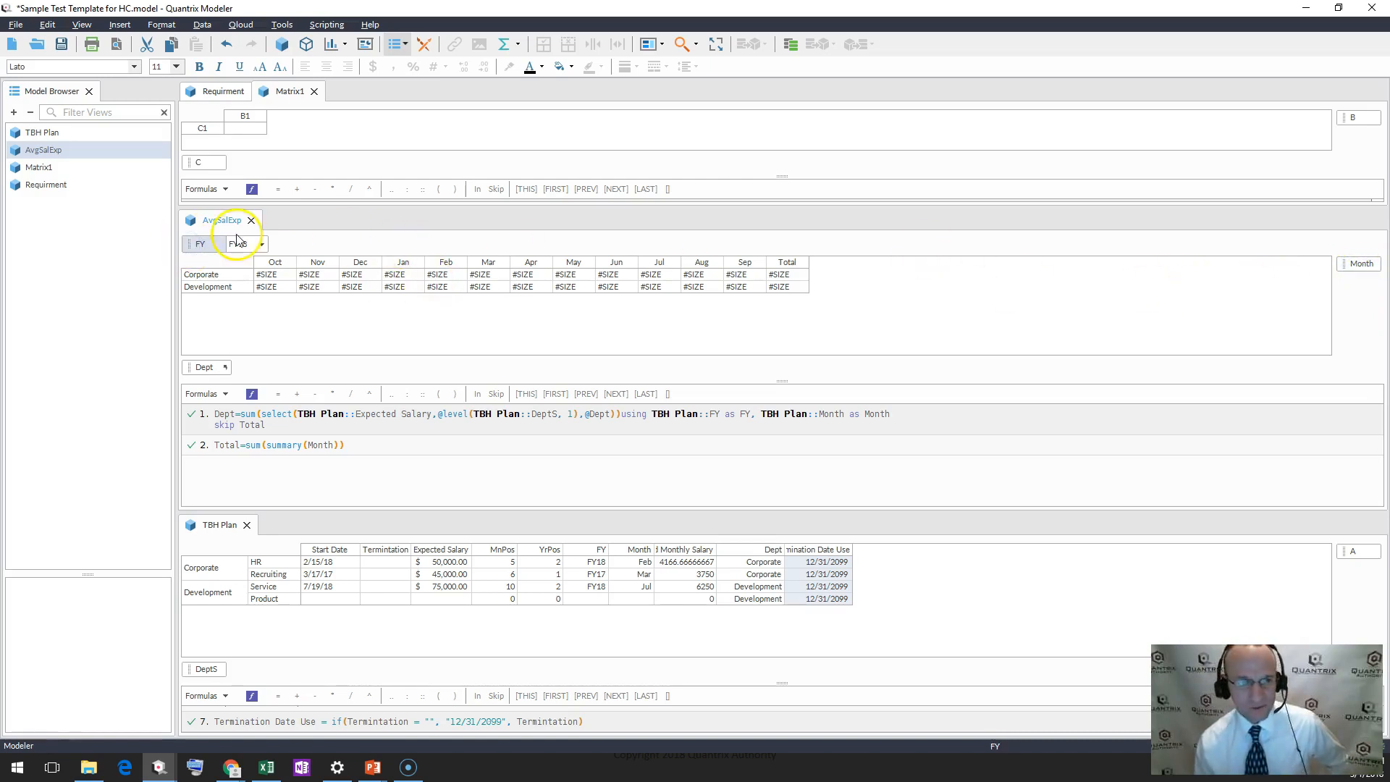
{"action": "left_click_drag", "start_coordinate": [193, 242], "coordinate": [238, 112]}
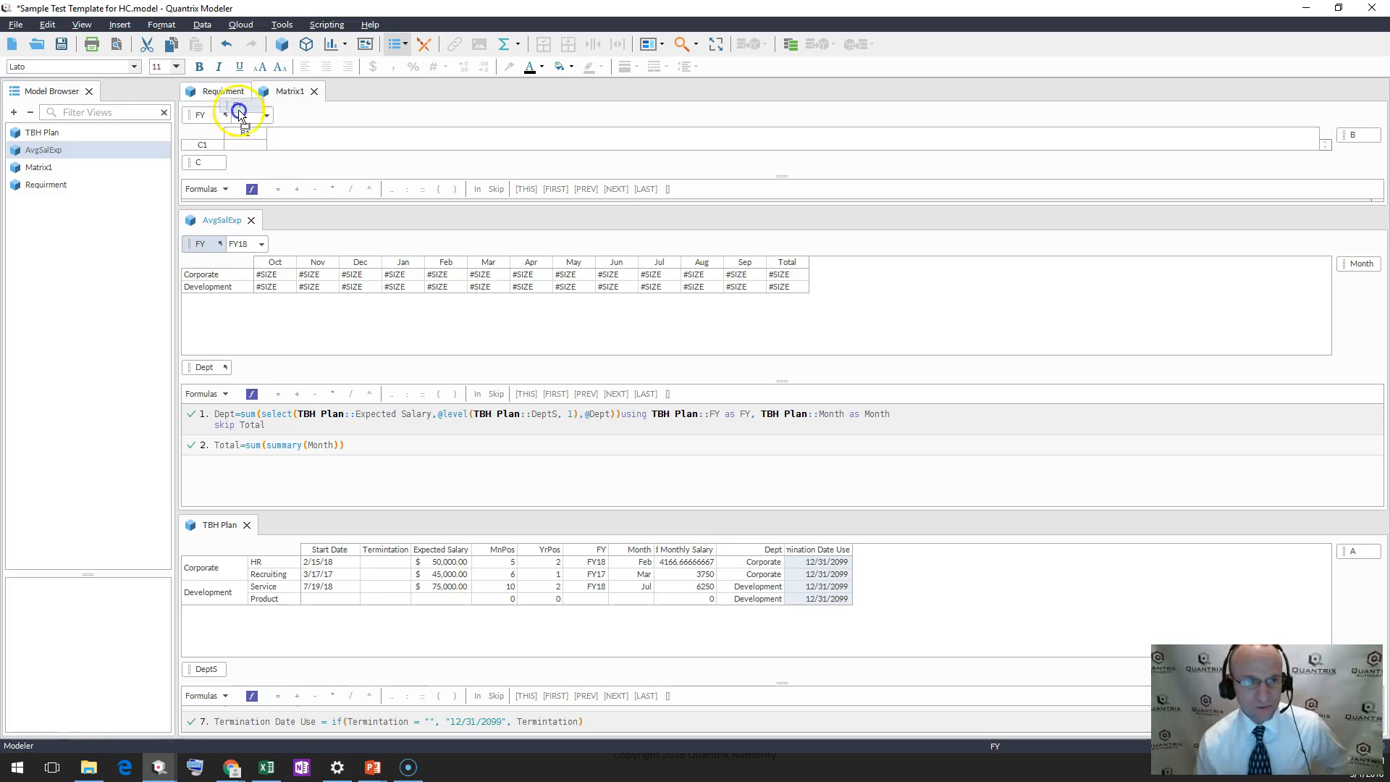
{"action": "left_click_drag", "start_coordinate": [1363, 267], "coordinate": [1371, 137]}
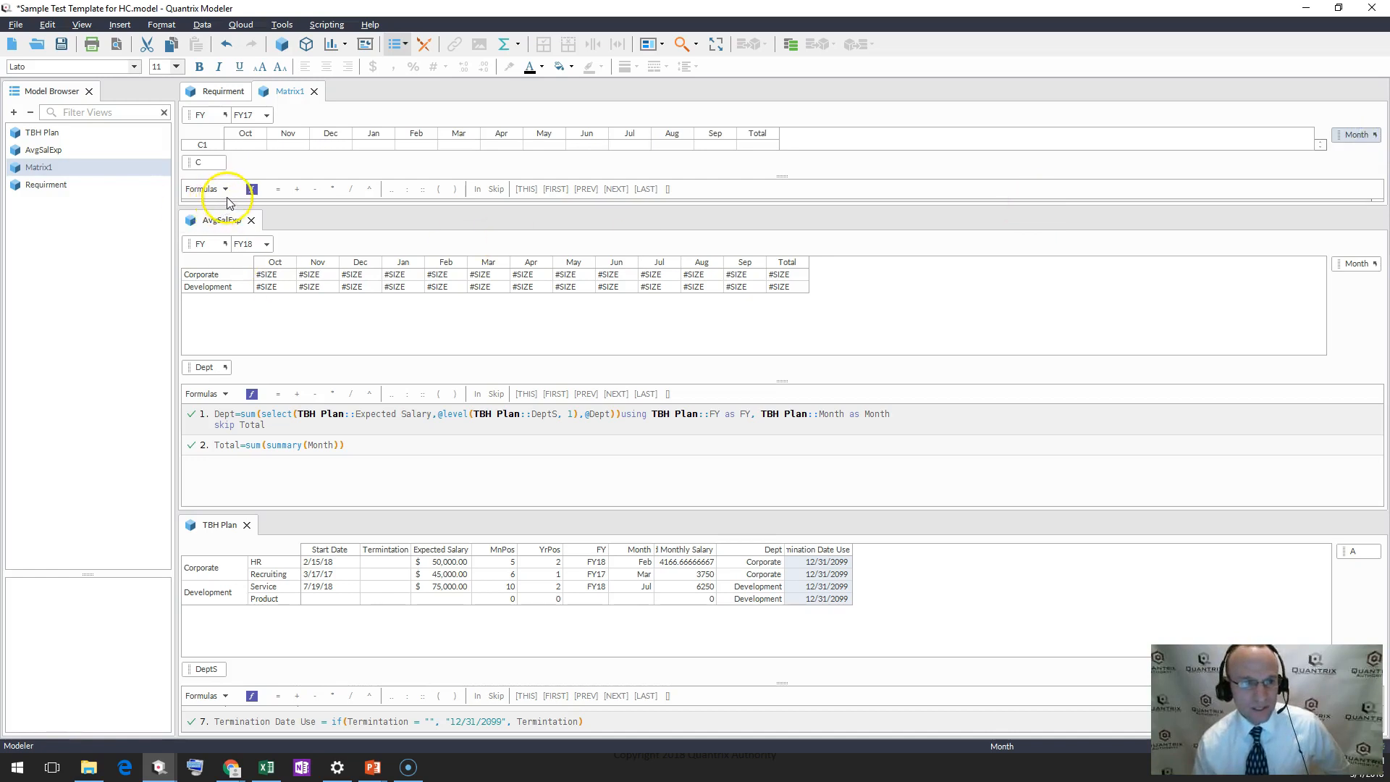
- Enlarge the new matrix's pane and rename its C1 item to MonthHelper
{"action": "left_click_drag", "start_coordinate": [231, 210], "coordinate": [230, 253]}
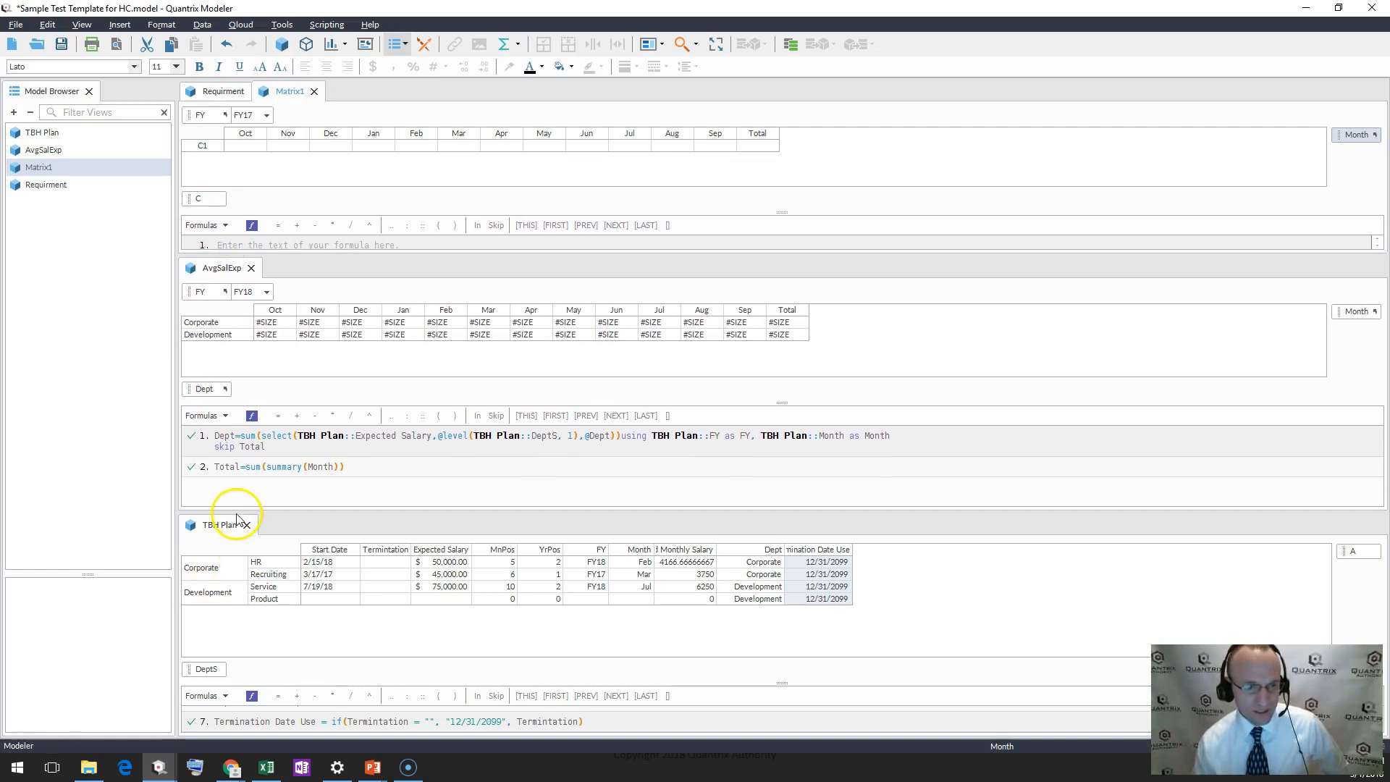
{"action": "left_click_drag", "start_coordinate": [233, 512], "coordinate": [236, 569]}
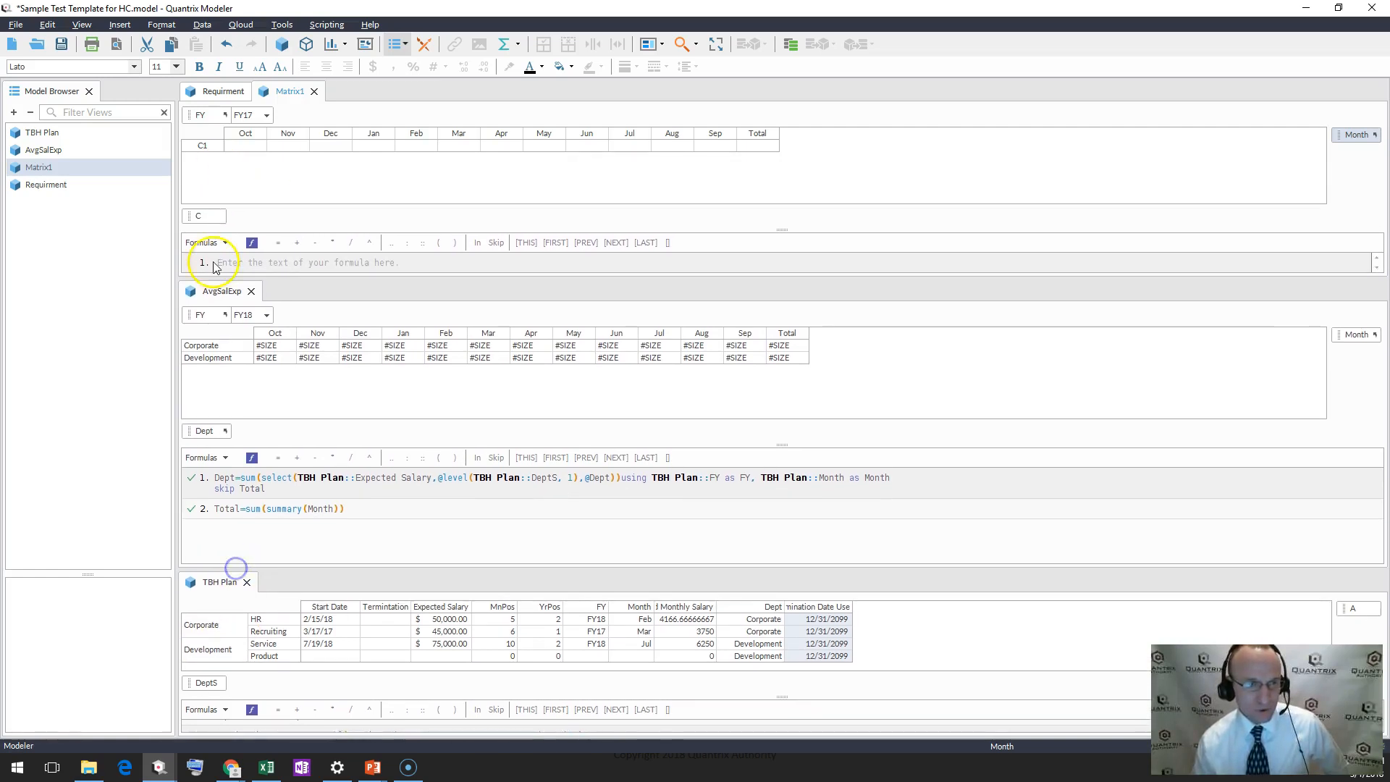
{"action": "left_click", "coordinate": [195, 147]}
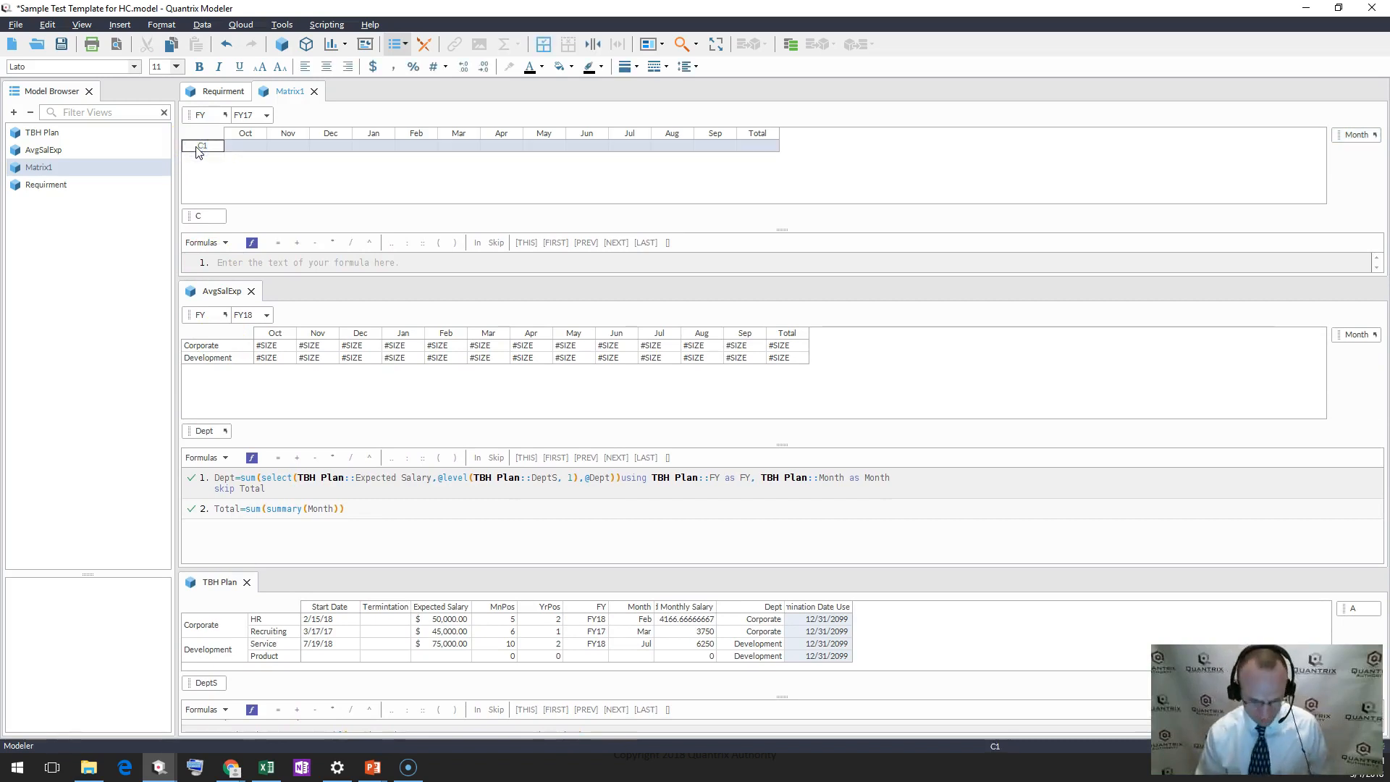
{"action": "type", "text": "MonthHelper"}
{"action": "key", "text": "Return"}
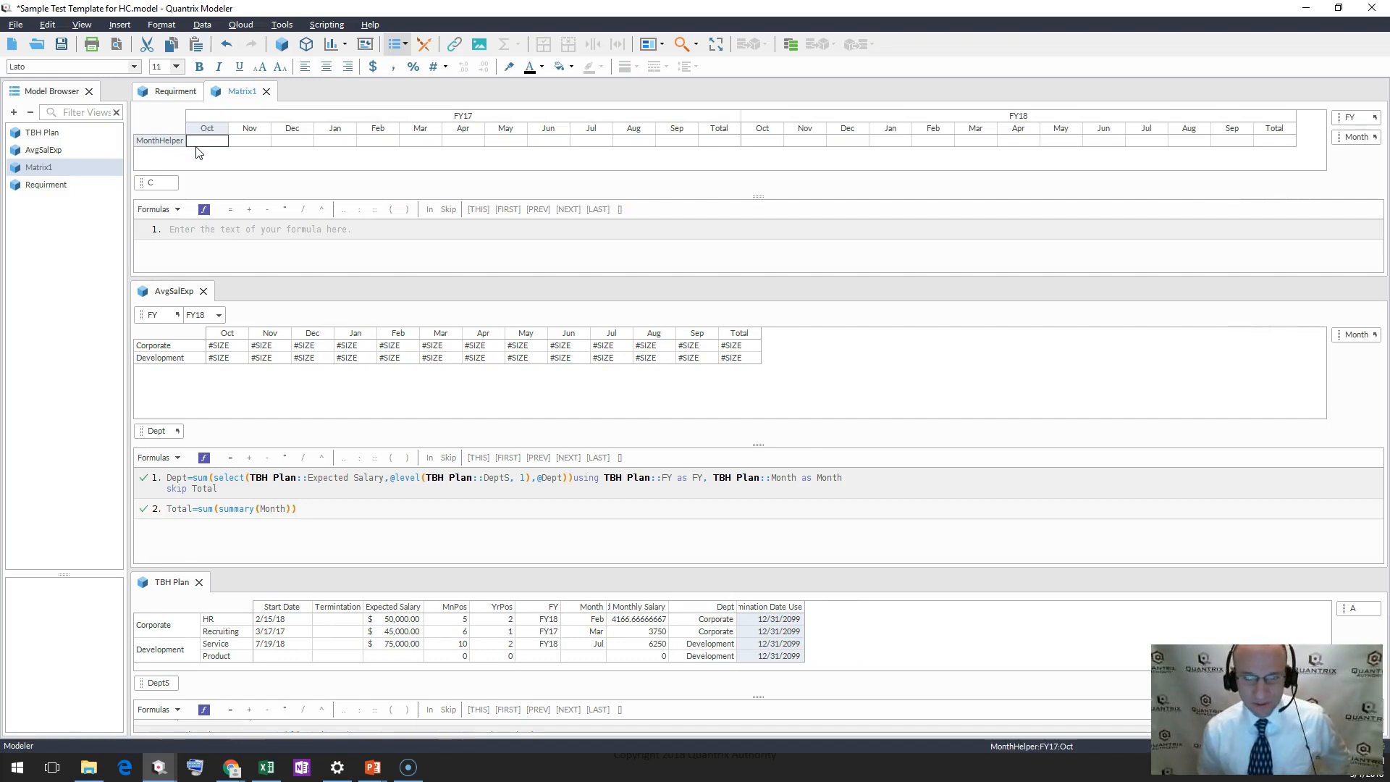
- Enter the date 10/1/17 in the MonthHelper cell for October of FY17
{"action": "left_click", "coordinate": [217, 142]}
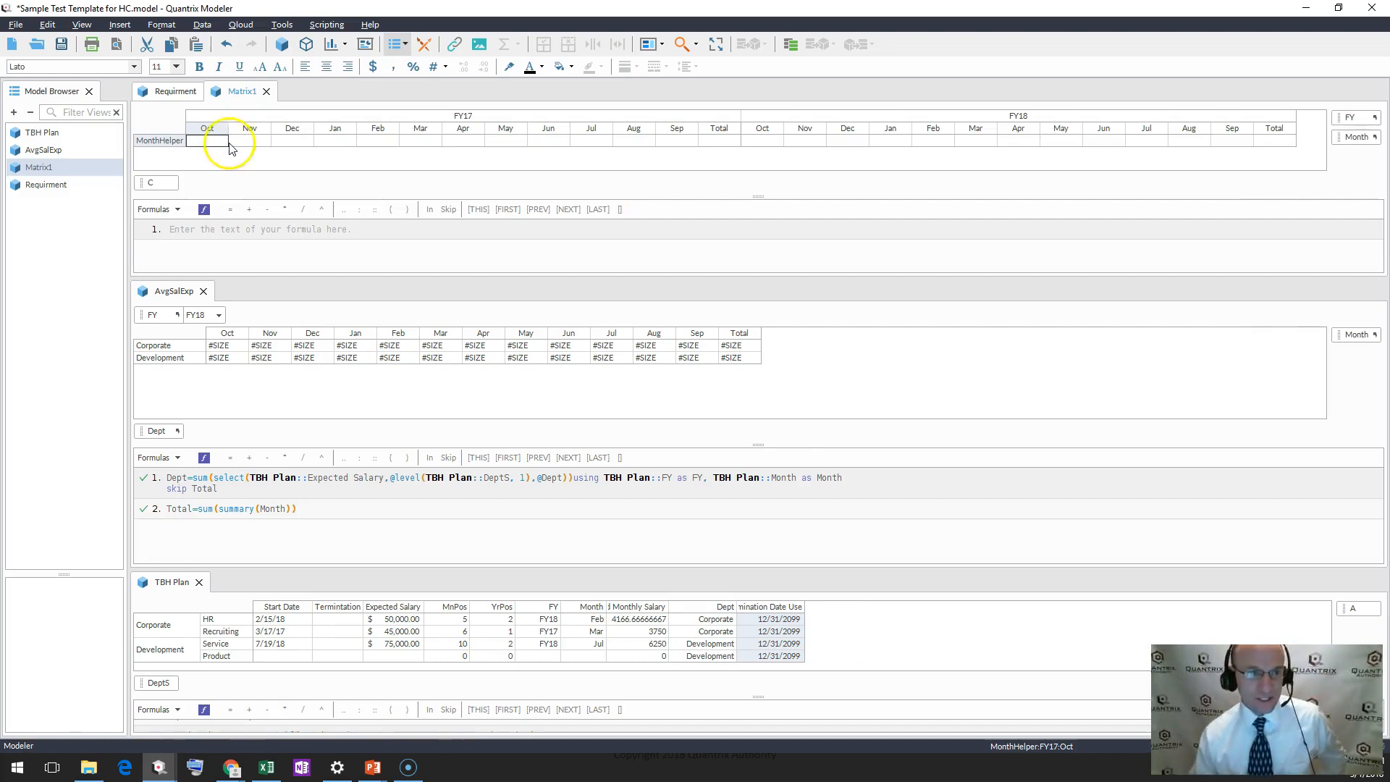
{"action": "left_click", "coordinate": [215, 143]}
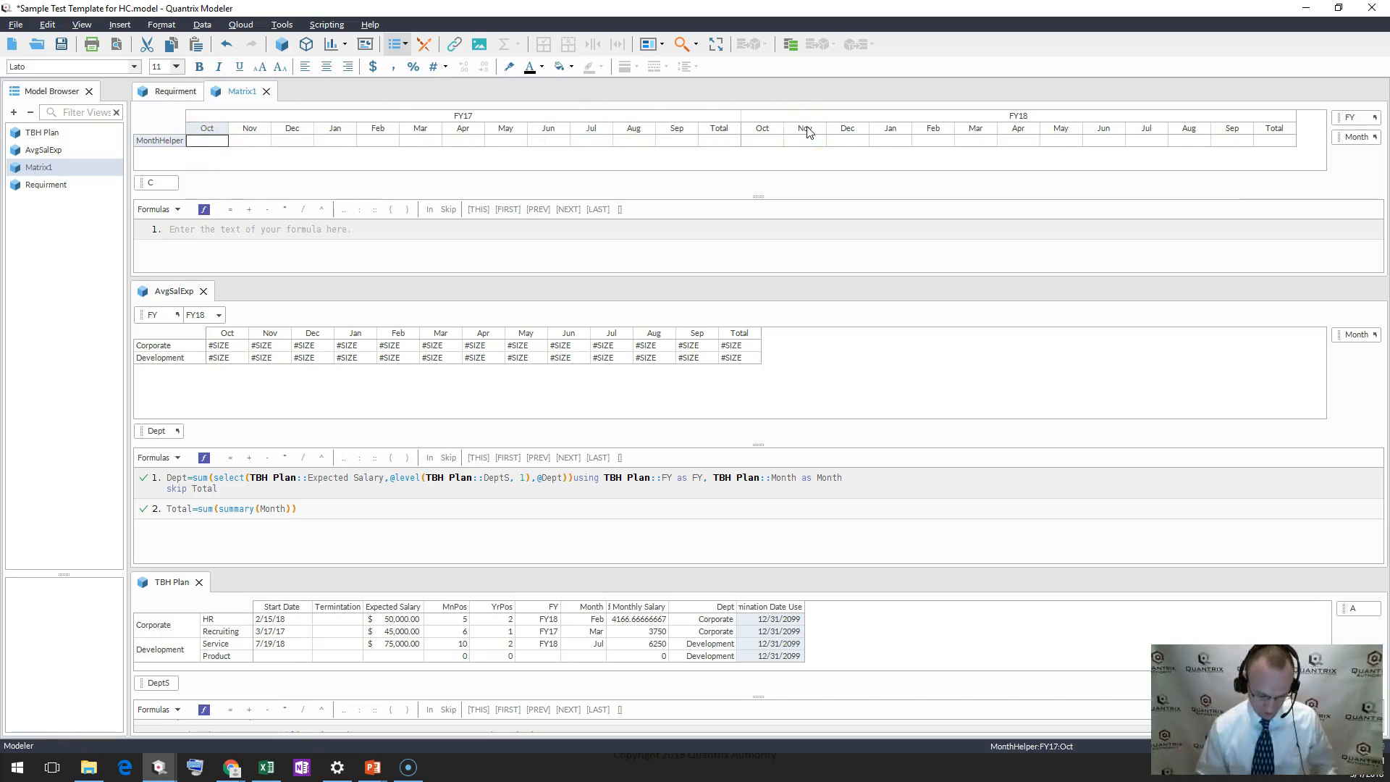
{"action": "type", "text": "10/3"}
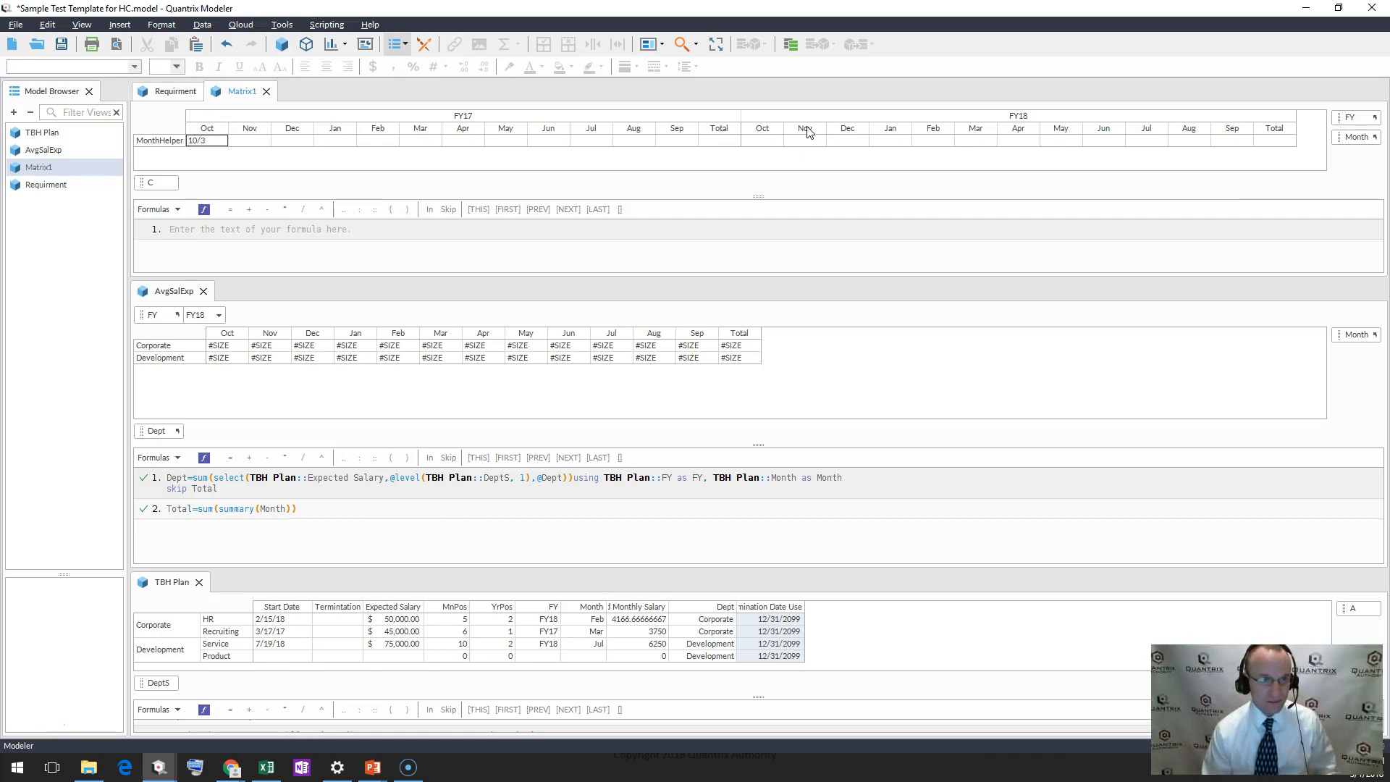
{"action": "type", "text": "/17"}
{"action": "key", "text": "Return"}
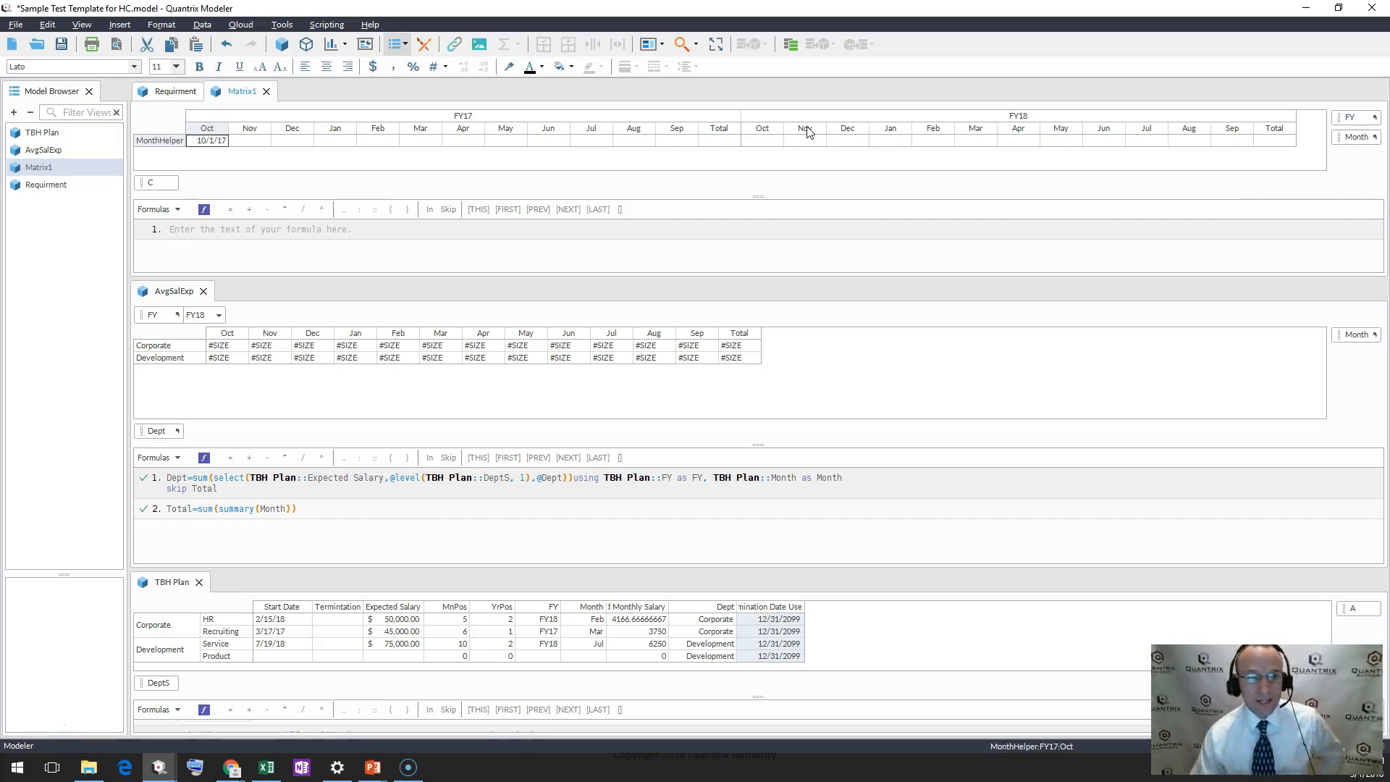
- Define the first Matrix1 formula as MonthHelper = eomonth(MonthHelper:Month[PREV], 0) +1
{"action": "left_click_drag", "start_coordinate": [252, 141], "coordinate": [891, 132]}
{"action": "left_click", "coordinate": [190, 231]}
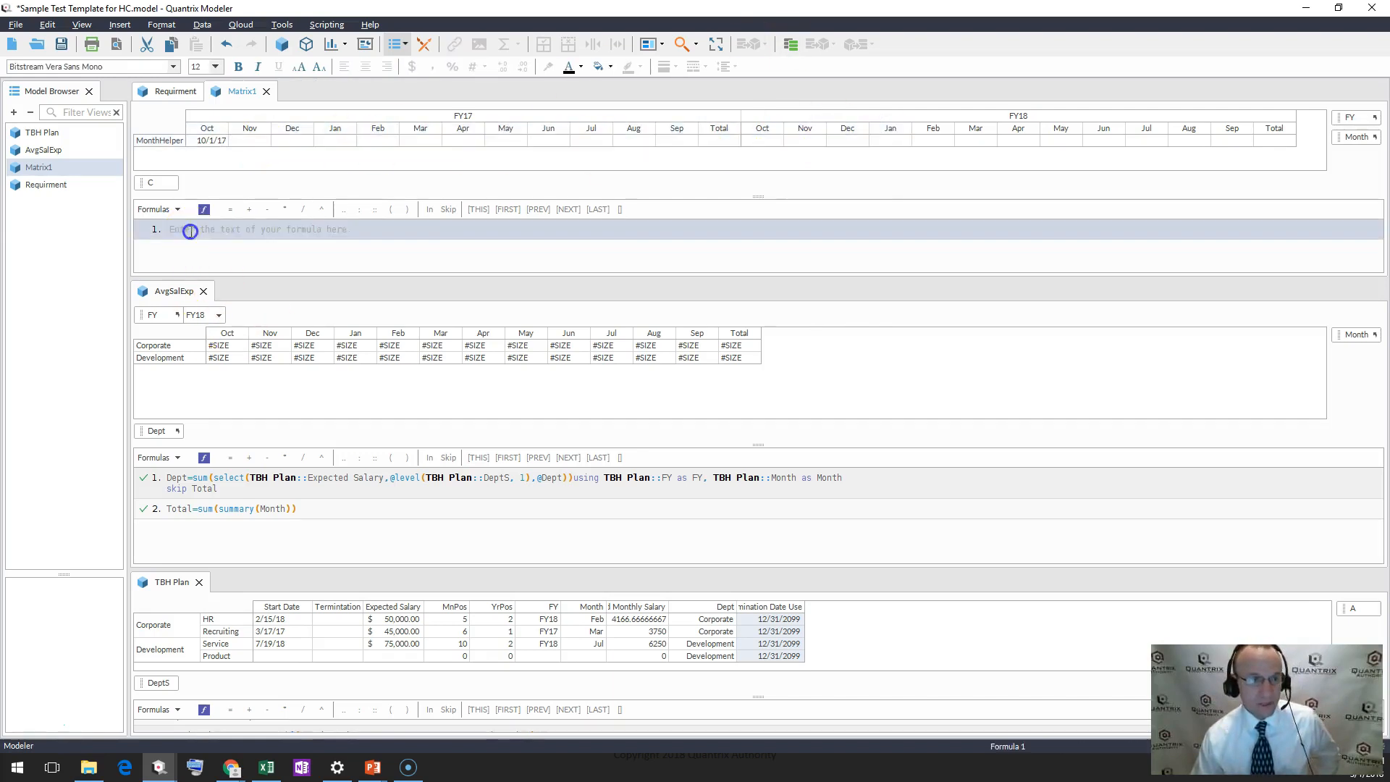
{"action": "type", "text": "month"}
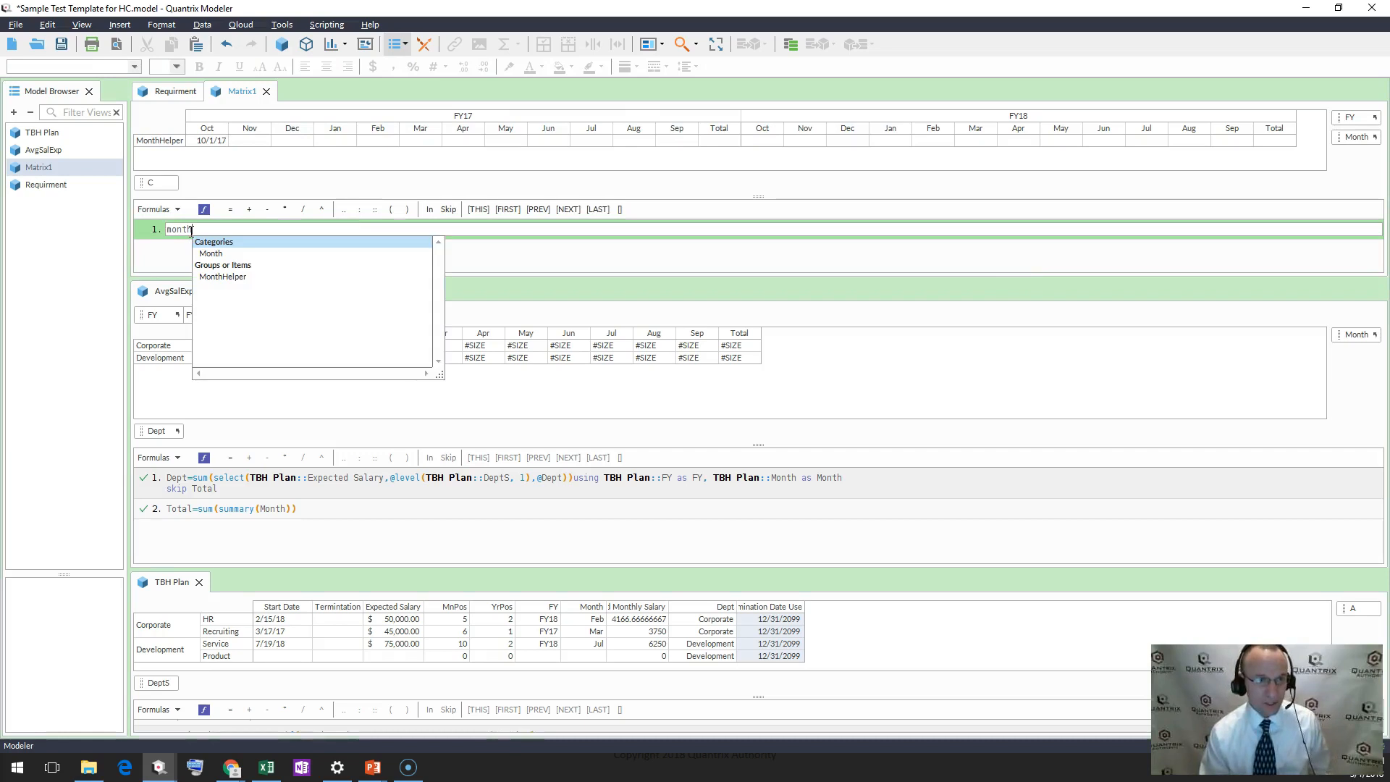
{"action": "key", "text": "Down"}
{"action": "key", "text": "Down"}
{"action": "key", "text": "Down"}
{"action": "key", "text": "Return"}
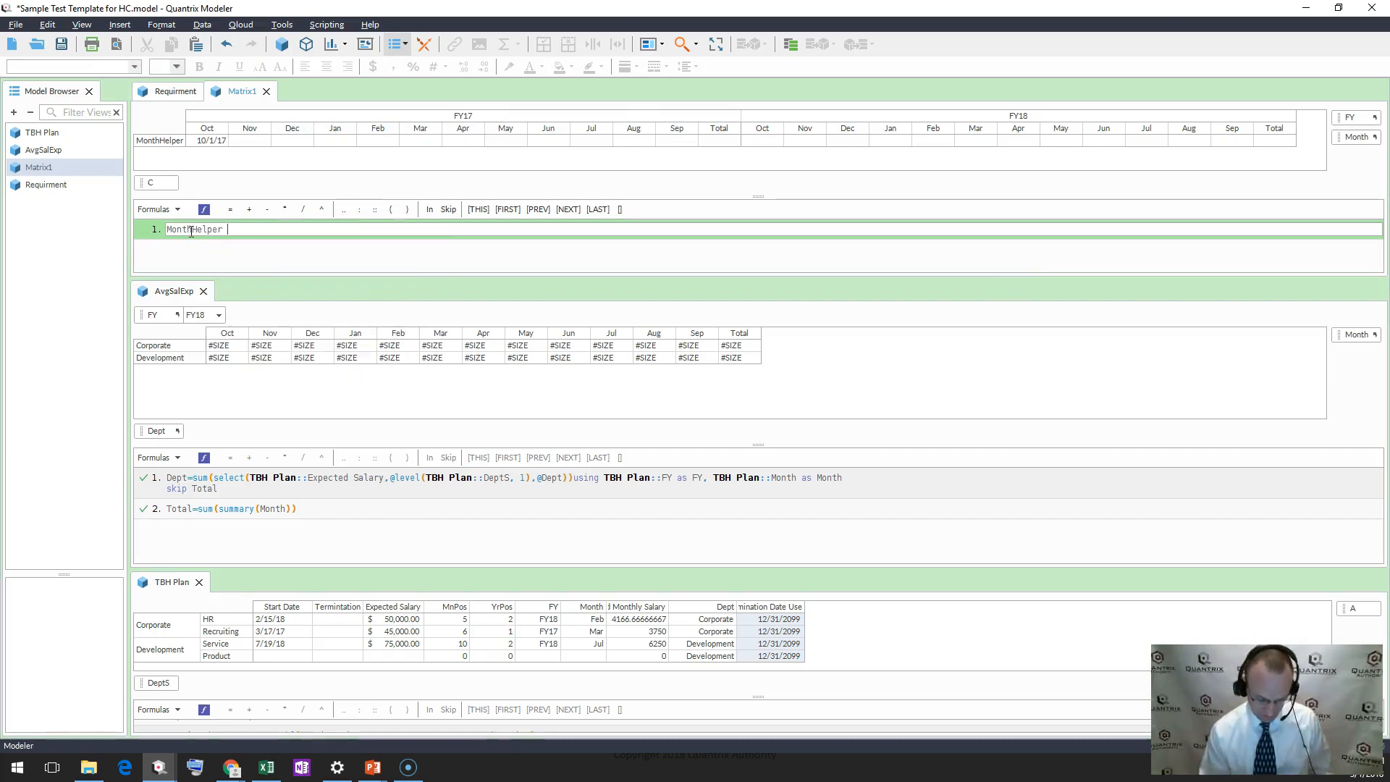
{"action": "type", "text": "= mon"}
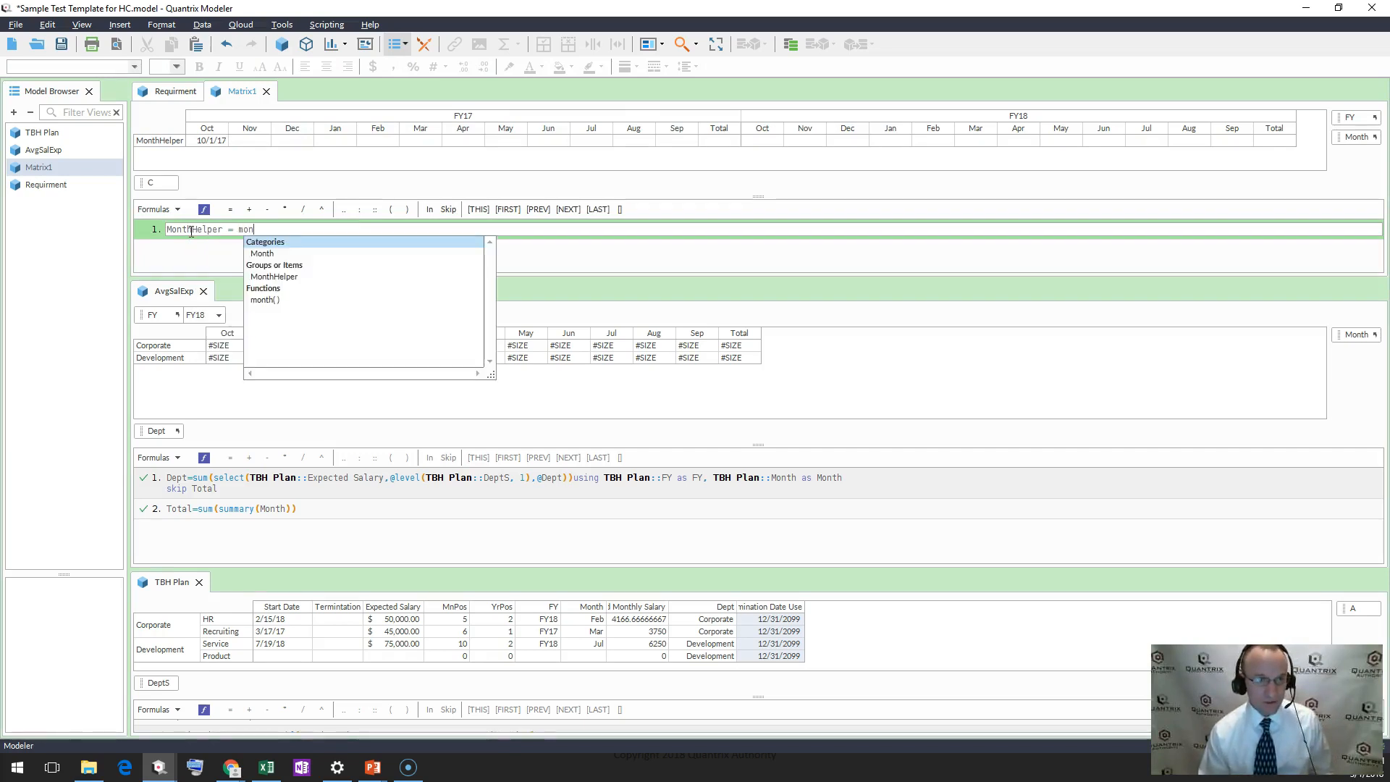
{"action": "key", "text": "BackSpace"}
{"action": "key", "text": "BackSpace"}
{"action": "key", "text": "BackSpace"}
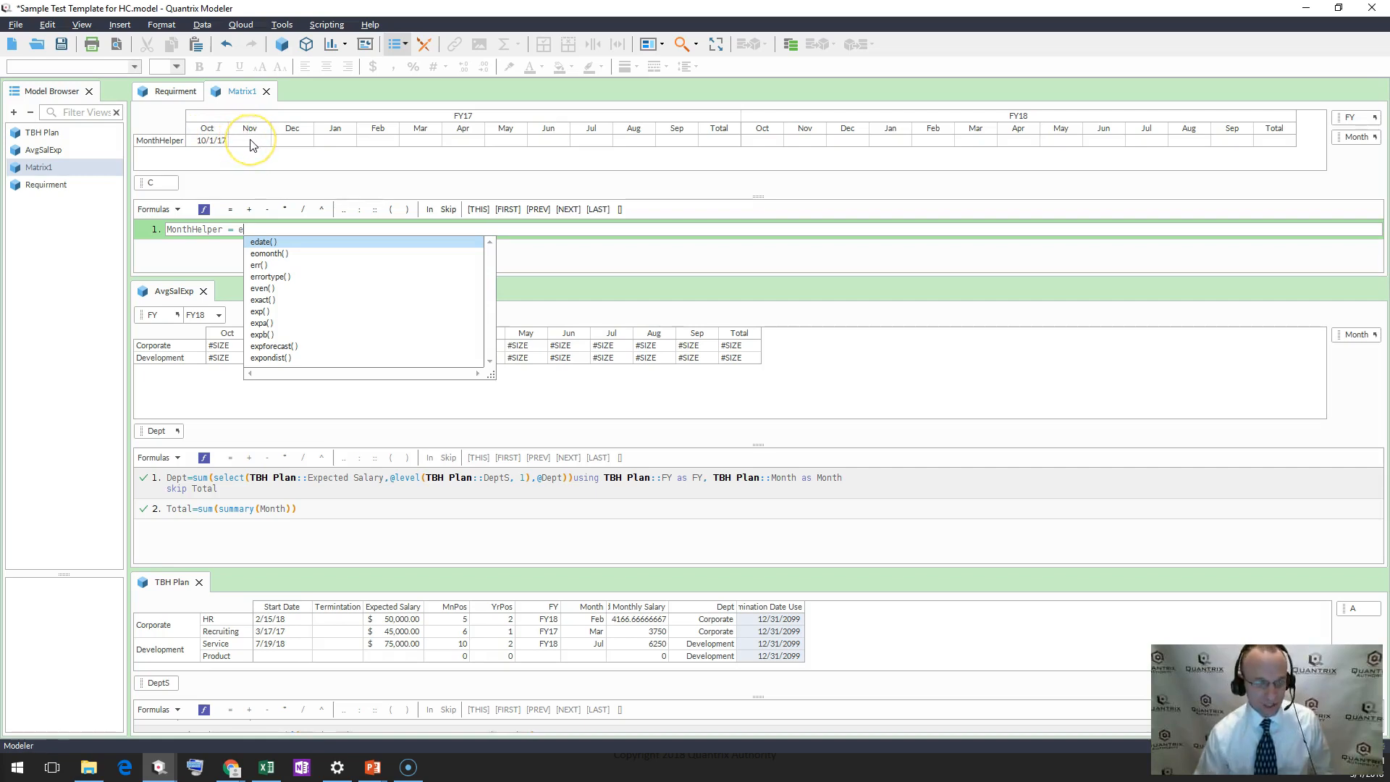
{"action": "type", "text": "eomonth("}
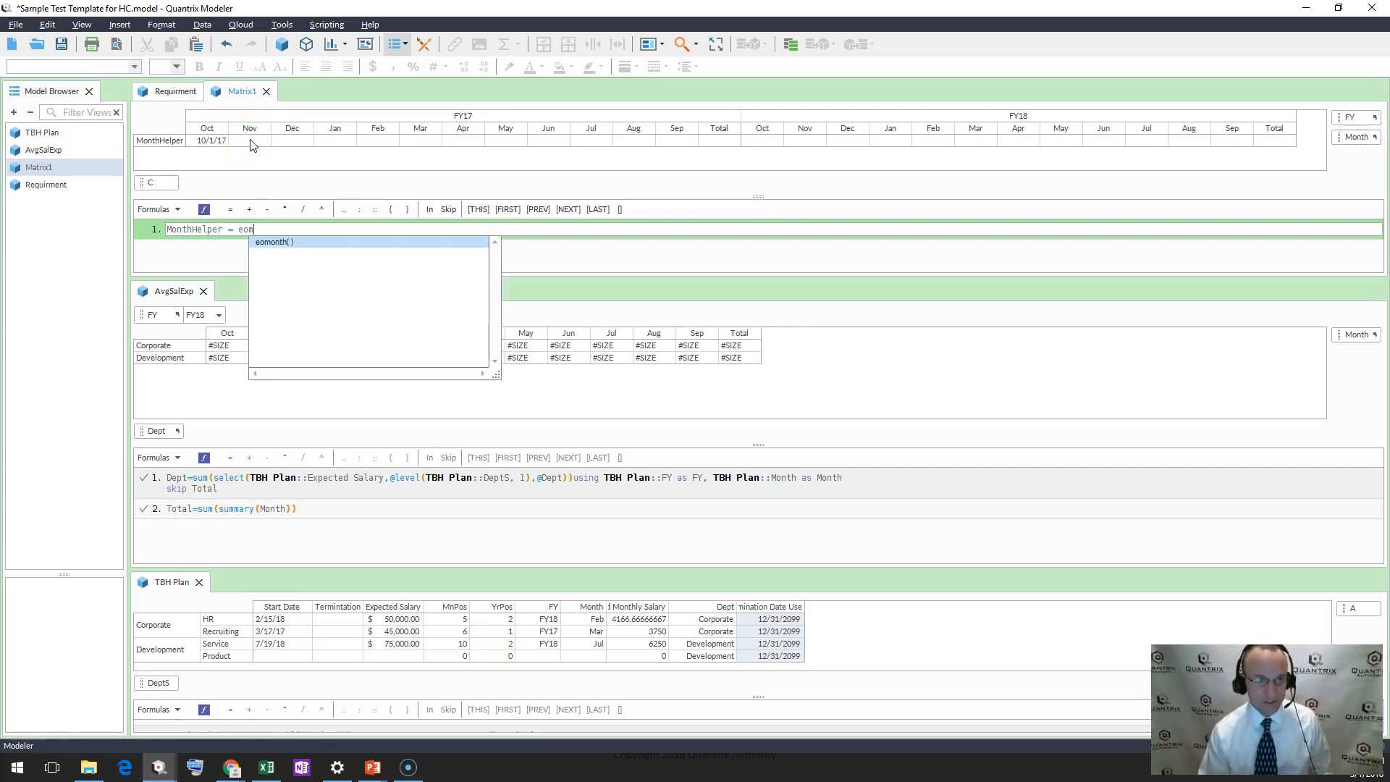
{"action": "type", "text": "month"}
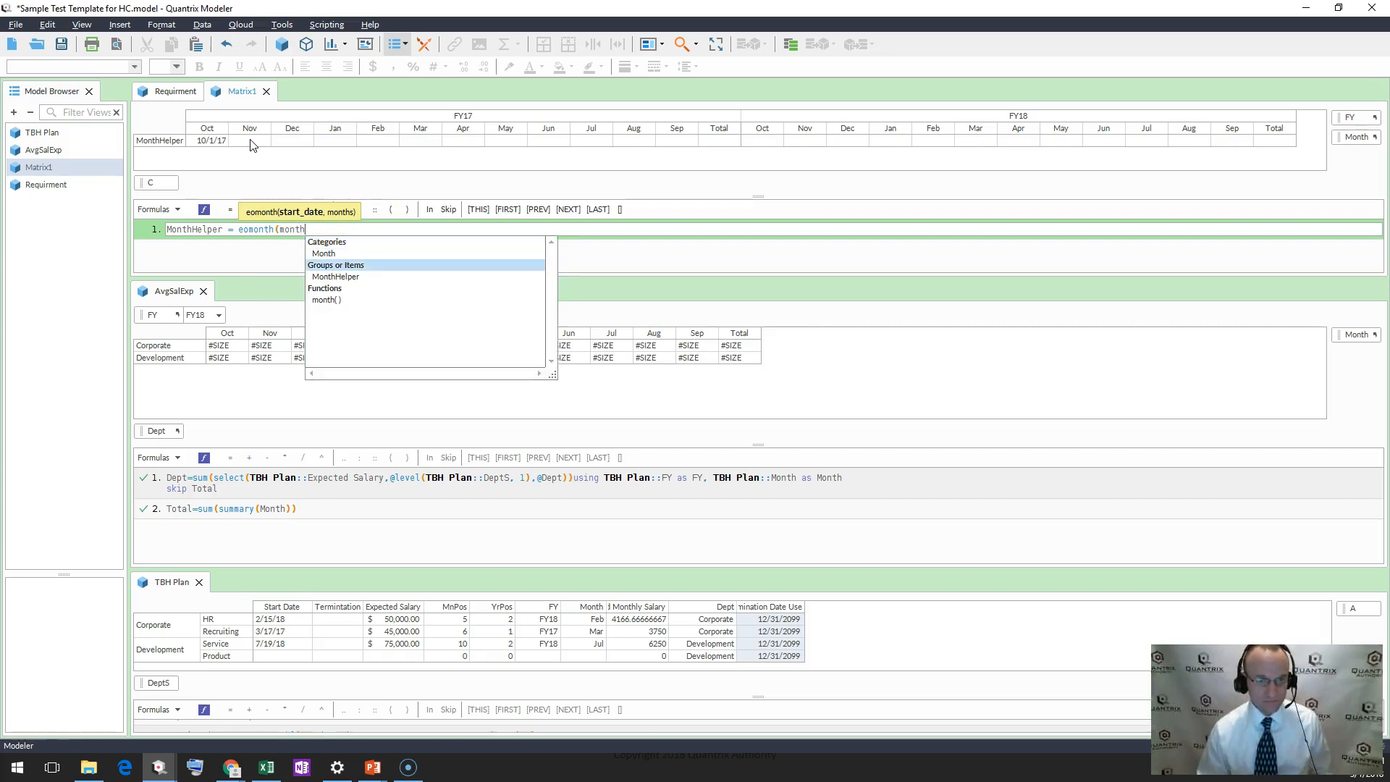
{"action": "key", "text": "Down"}
{"action": "key", "text": "Return"}
{"action": "type", "text": "mon"}
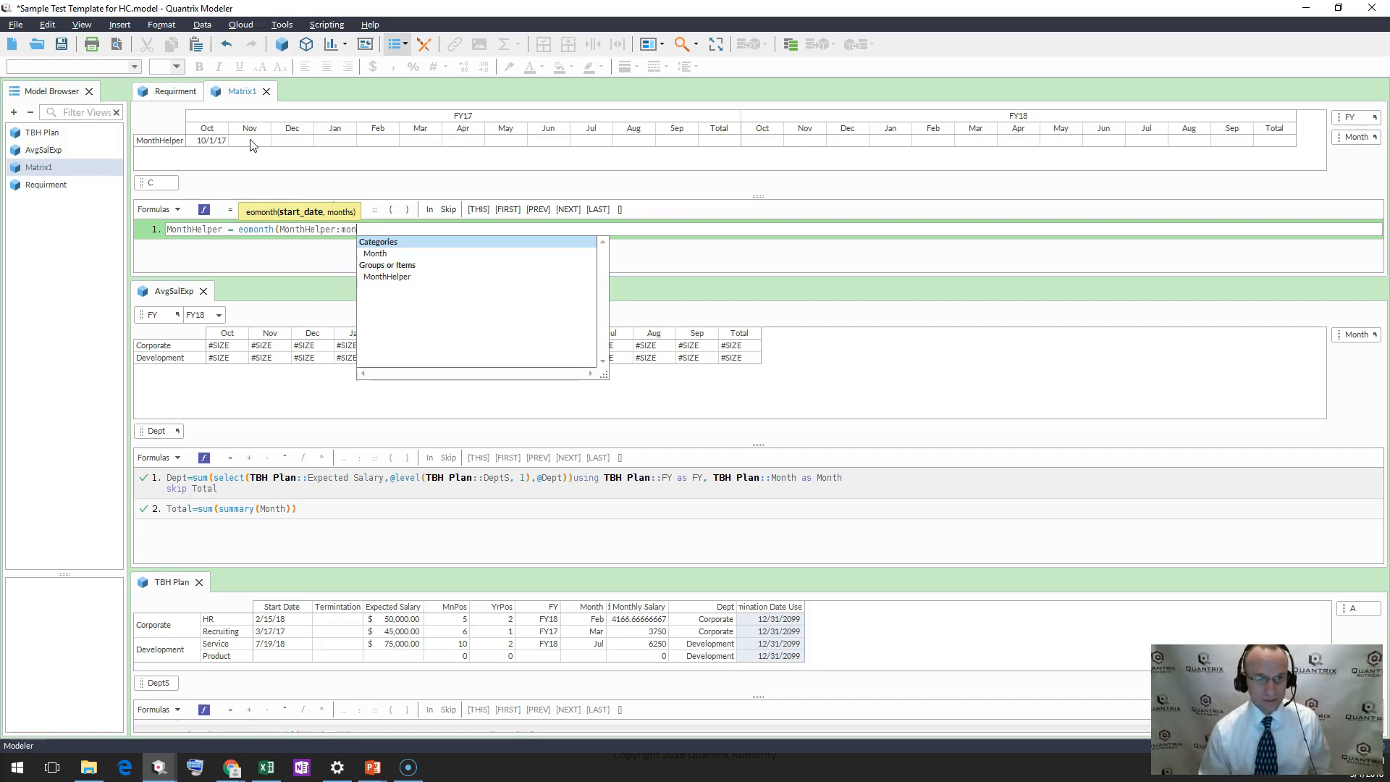
{"action": "key", "text": "Up"}
{"action": "key", "text": "Return"}
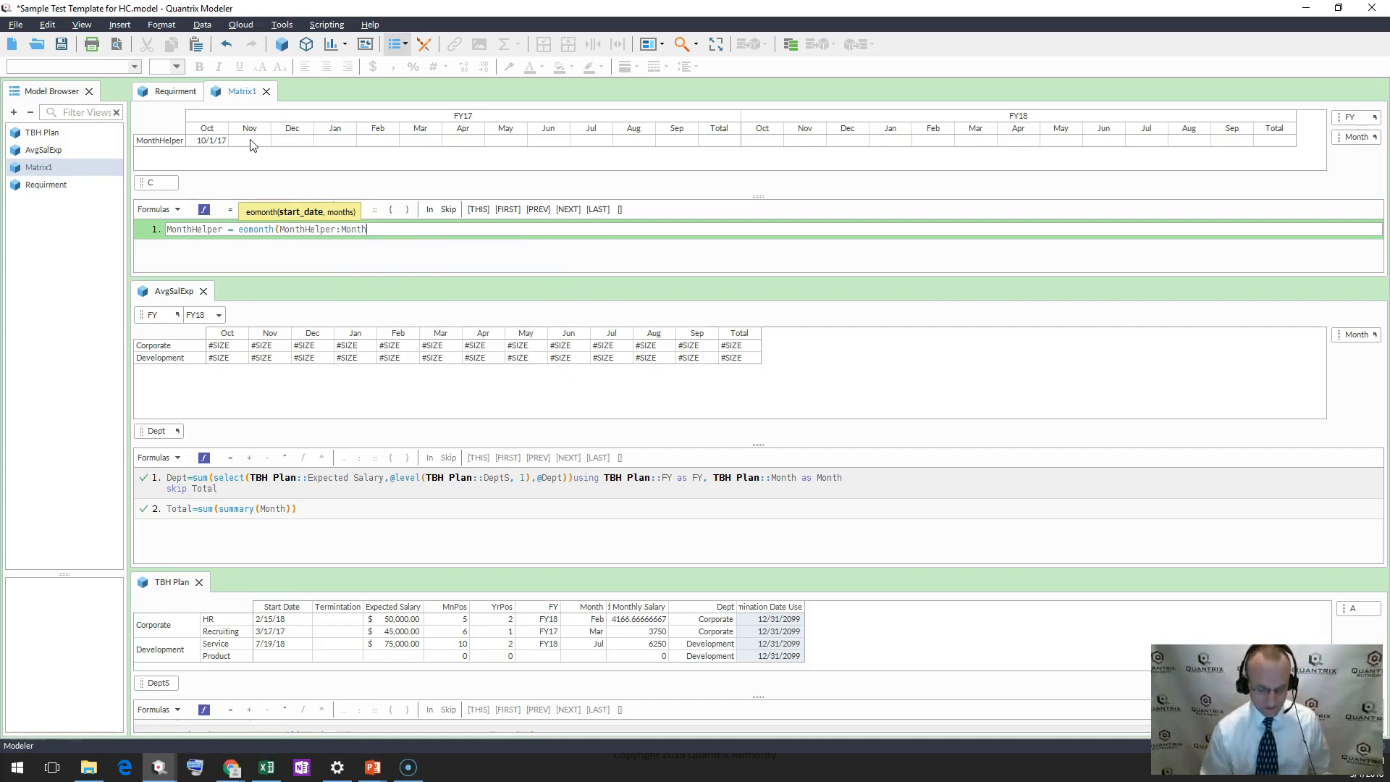
{"action": "type", "text": "[prev"}
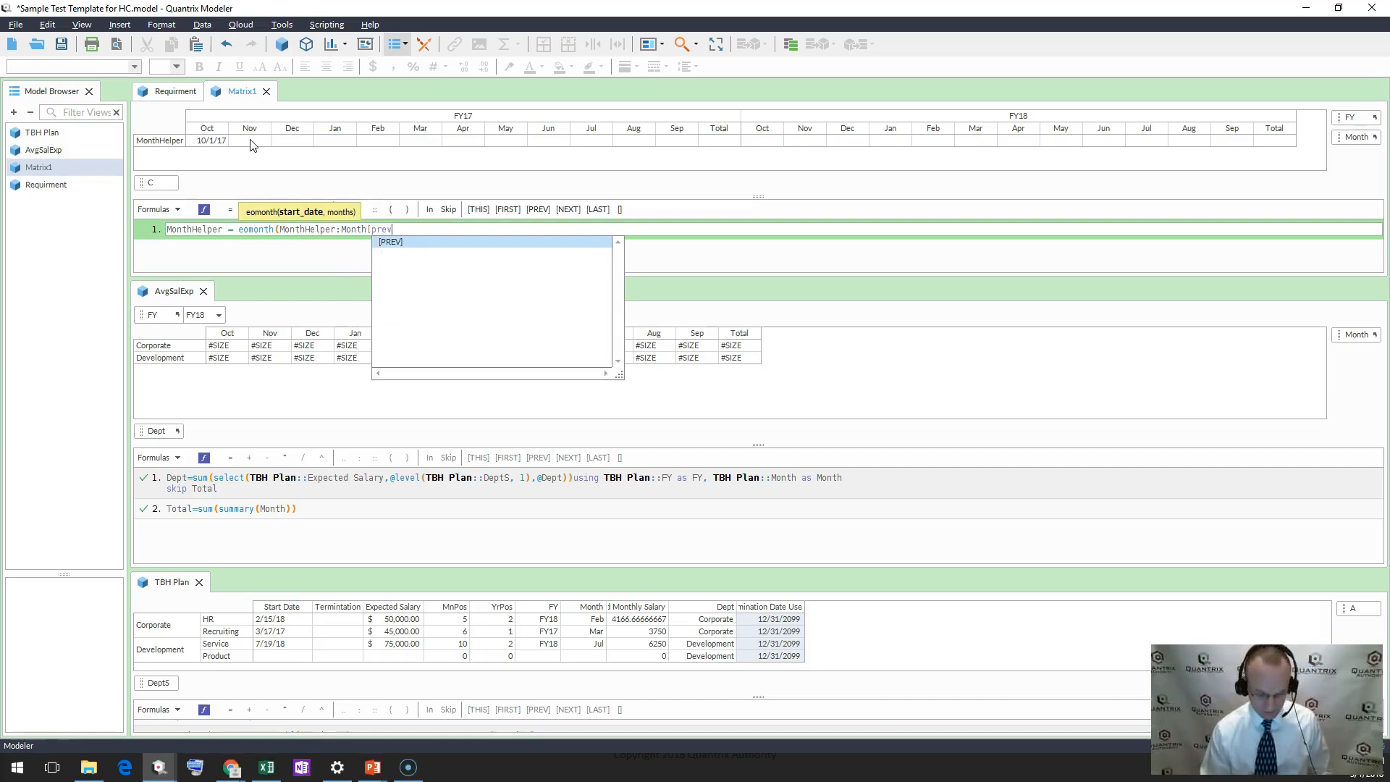
{"action": "type", "text": "],"}
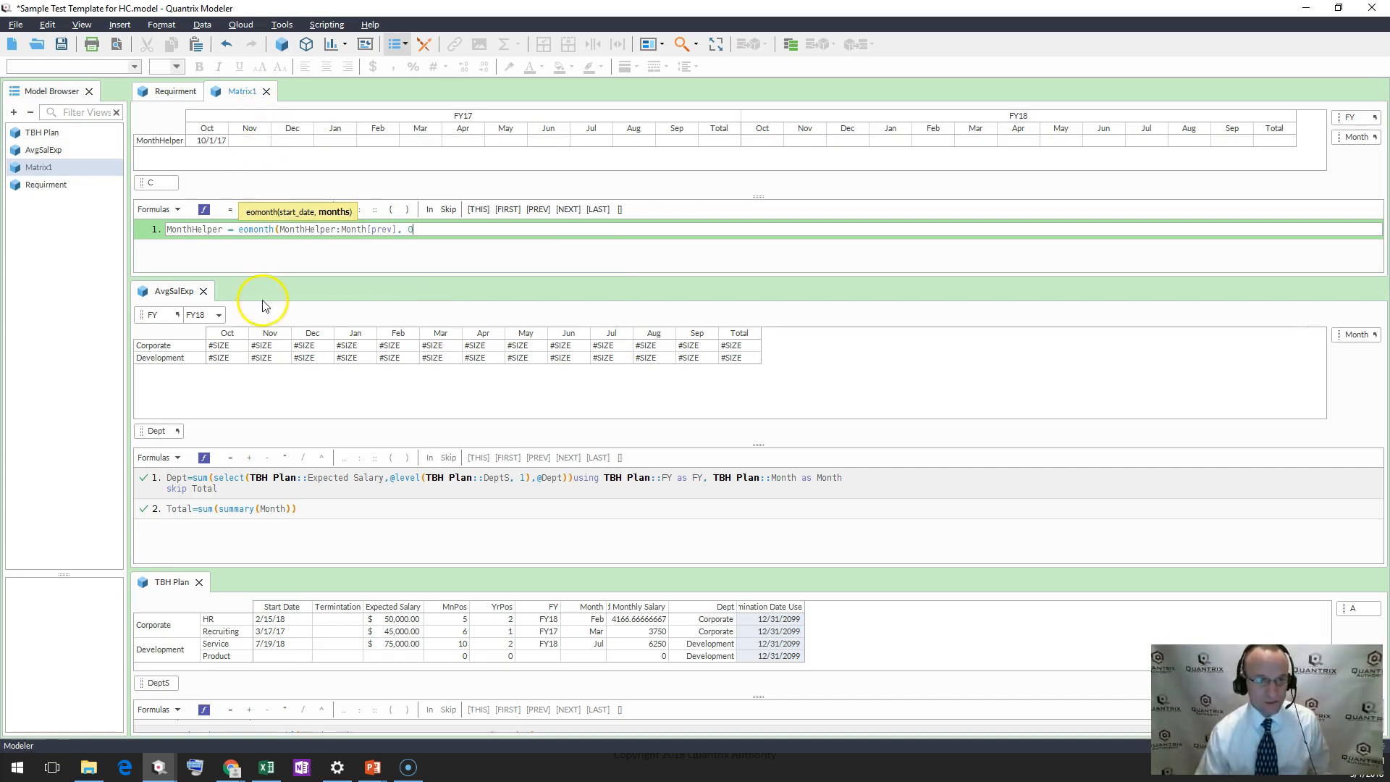
{"action": "type", "text": "0"}
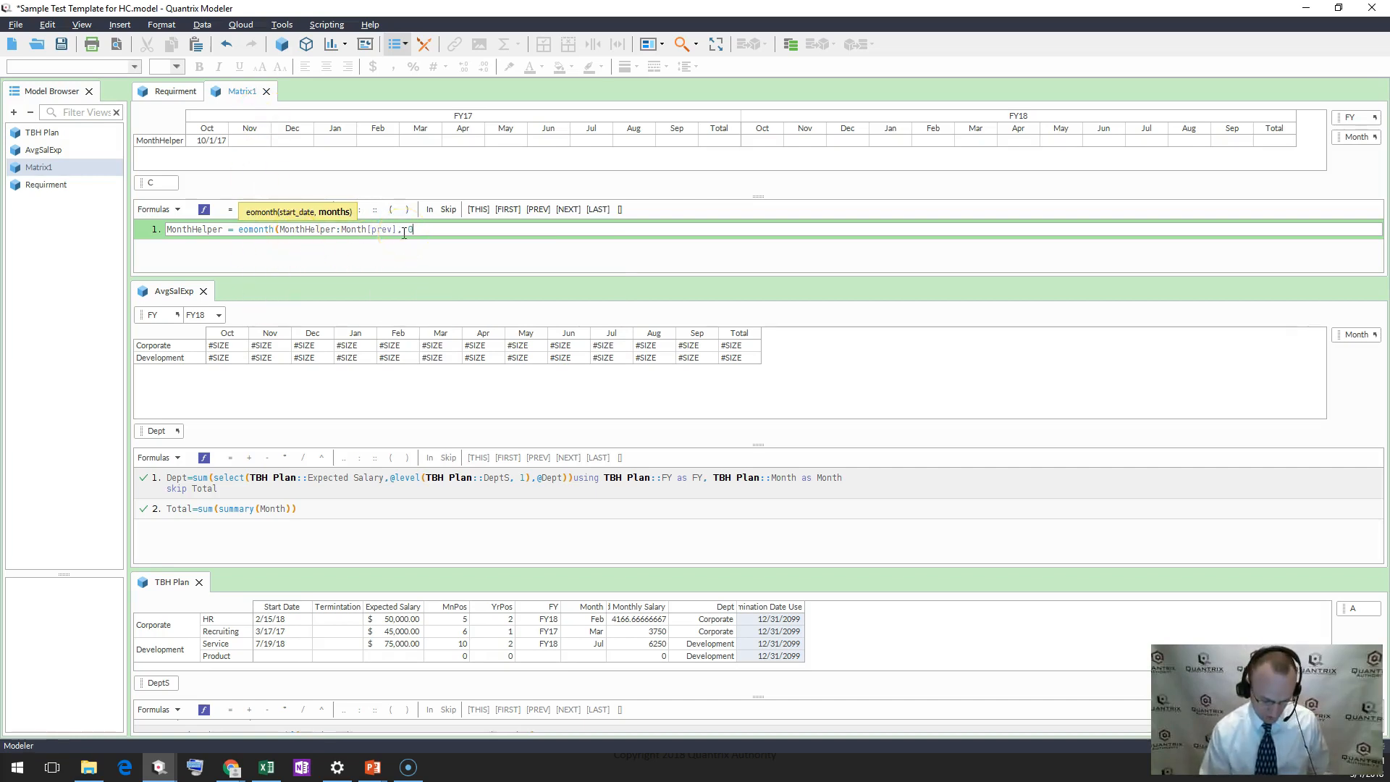
{"action": "type", "text": ") +1"}
{"action": "key", "text": "Return"}
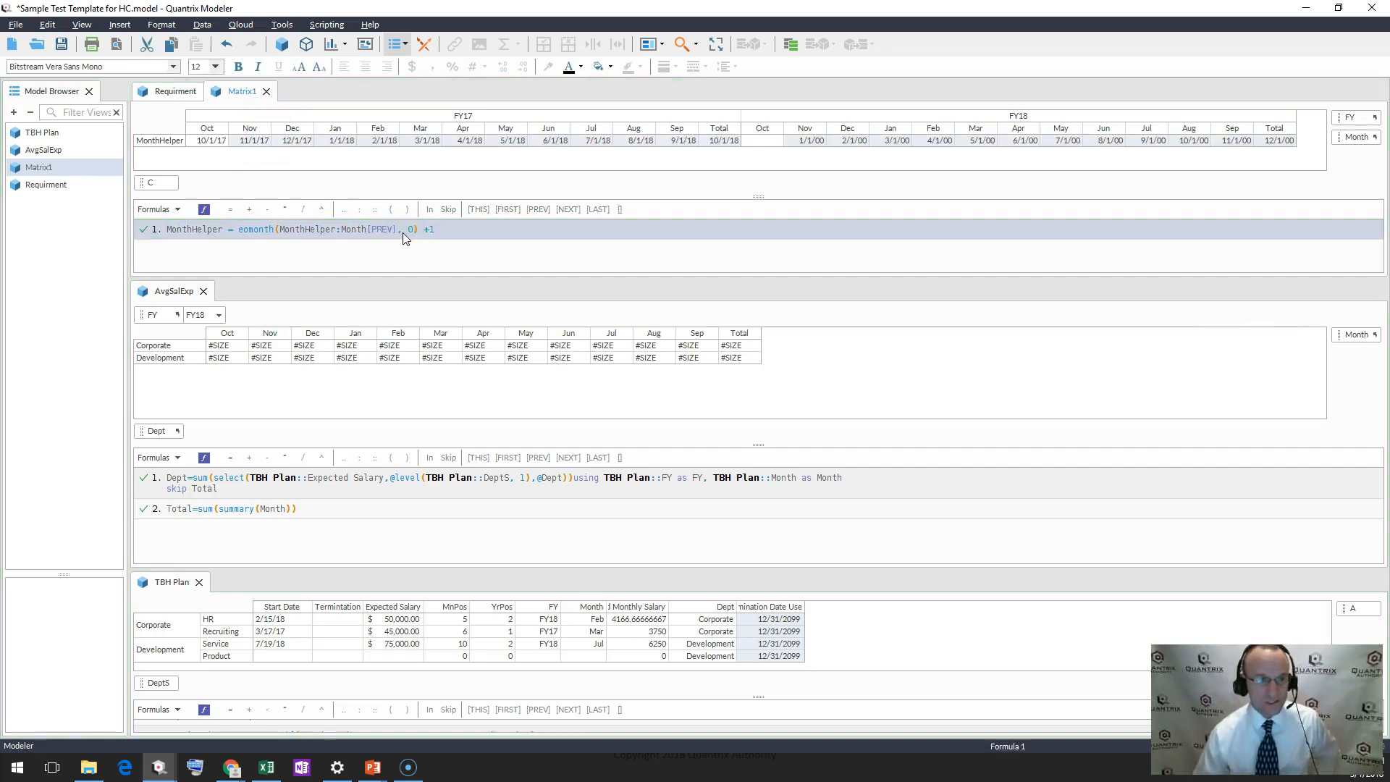
- Check the MonthHelper dates across FY17, the FY category's link, and the October cell of FY18
{"action": "left_click", "coordinate": [255, 141]}
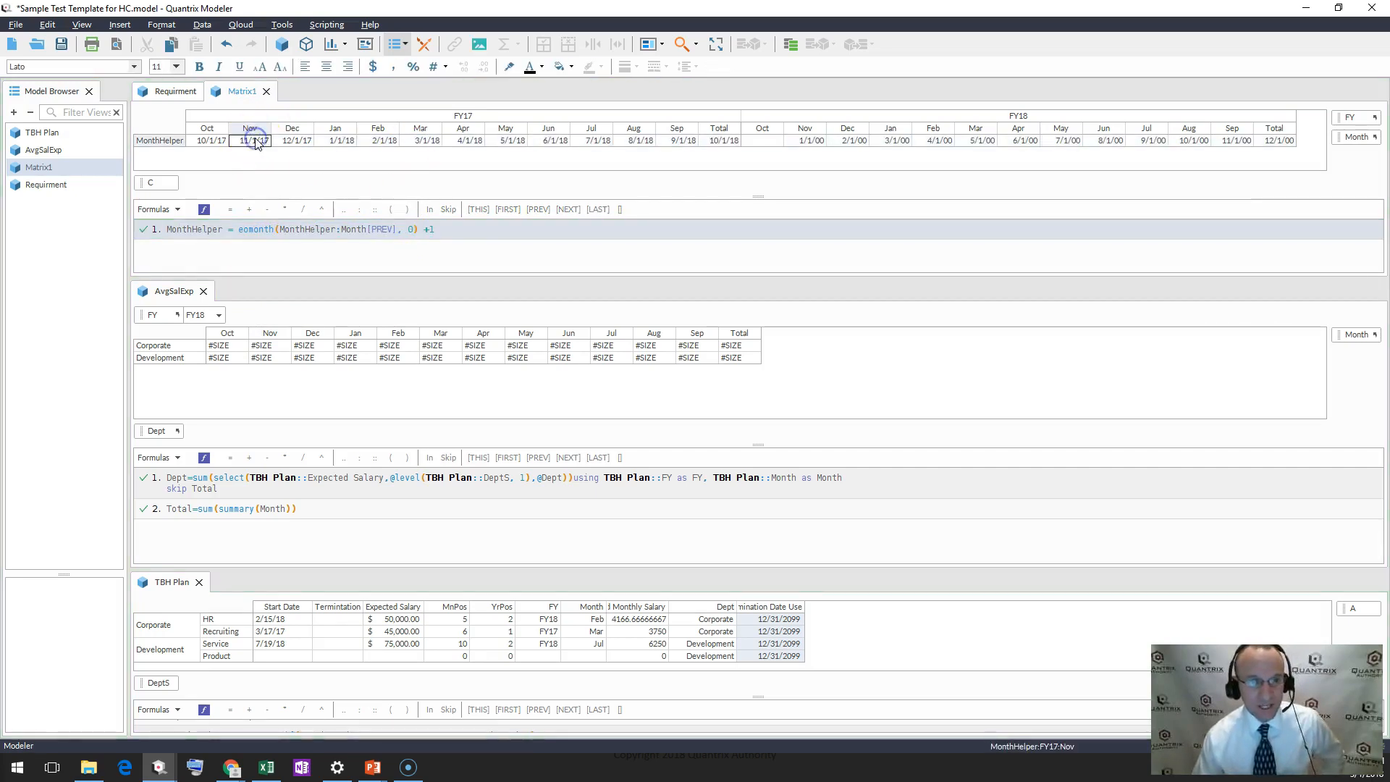
{"action": "left_click_drag", "start_coordinate": [255, 140], "coordinate": [718, 136]}
{"action": "left_click", "coordinate": [720, 141]}
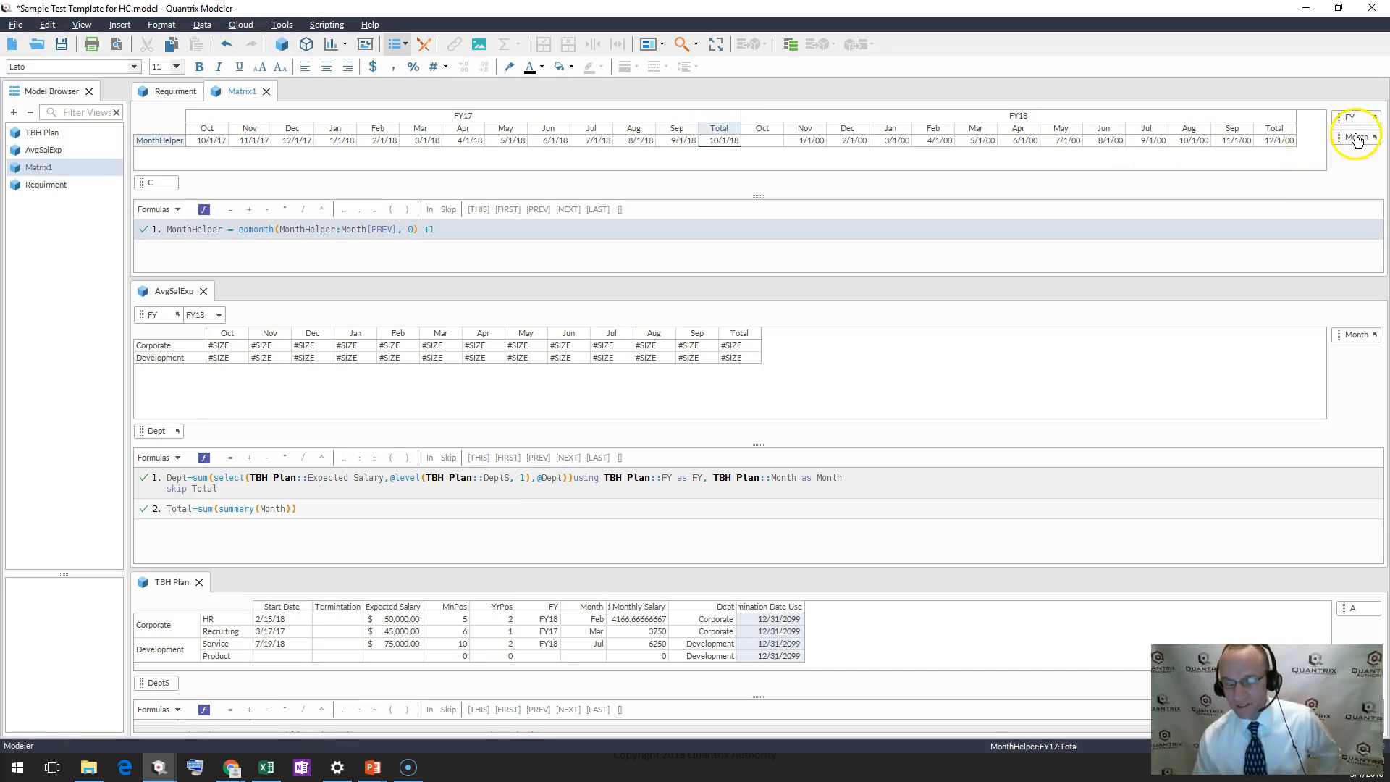
{"action": "mouse_move", "coordinate": [1367, 140]}
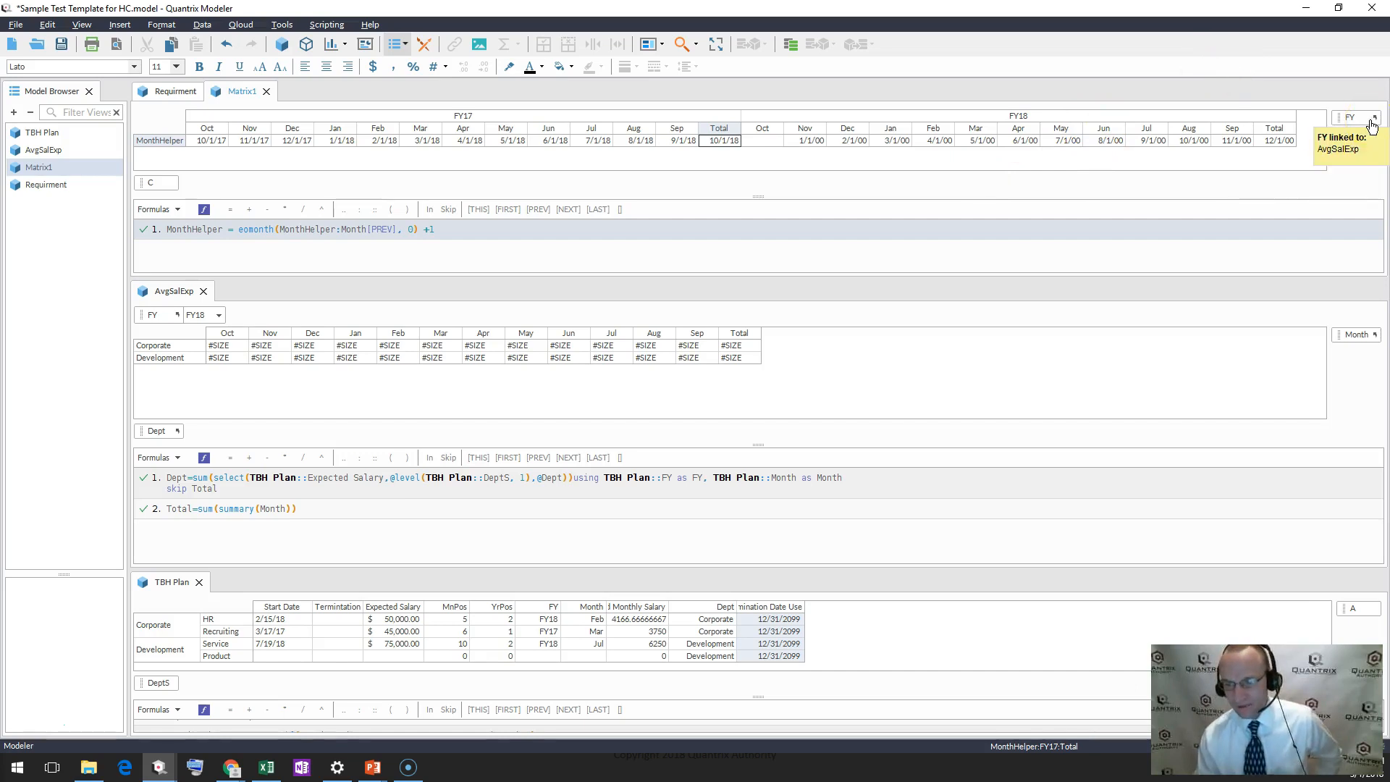
{"action": "left_click", "coordinate": [761, 141]}
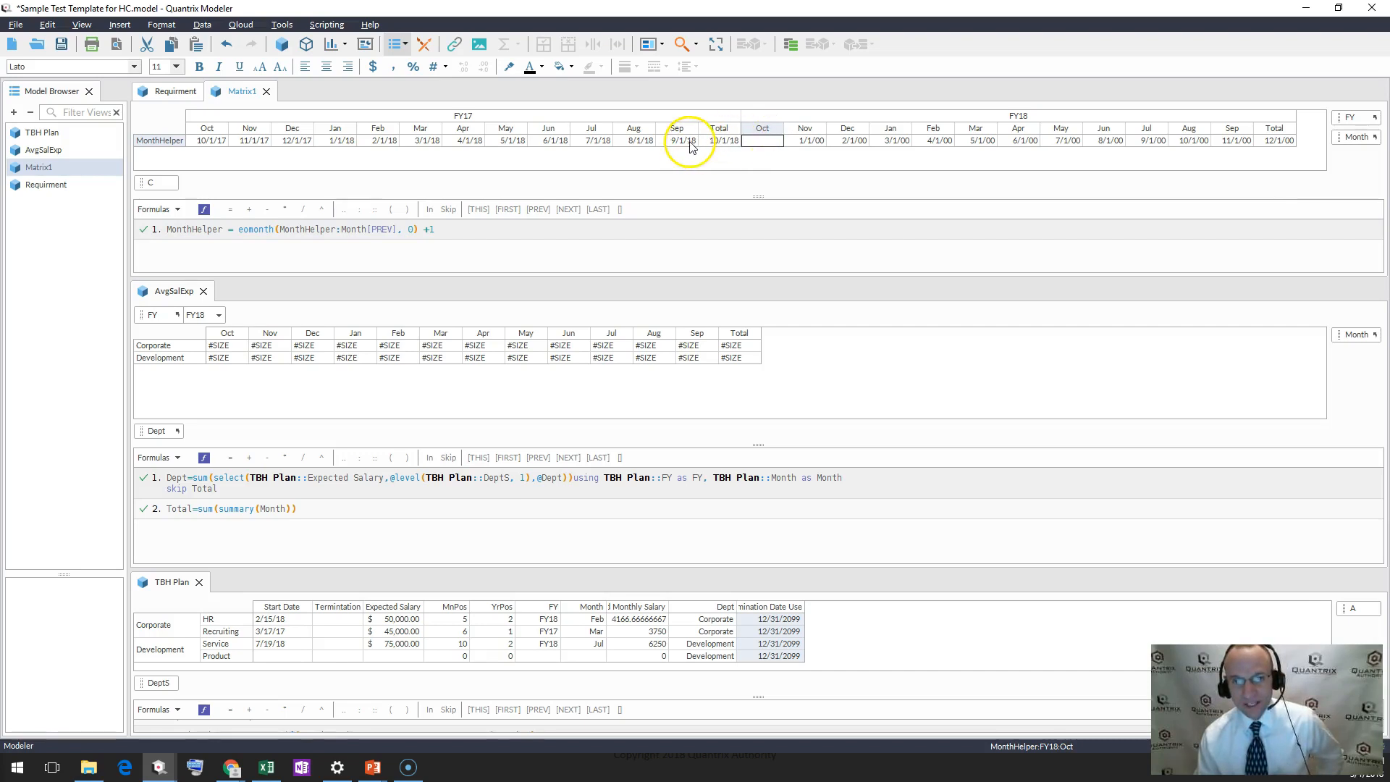
{"action": "left_click", "coordinate": [682, 140]}
{"action": "left_click", "coordinate": [775, 141]}
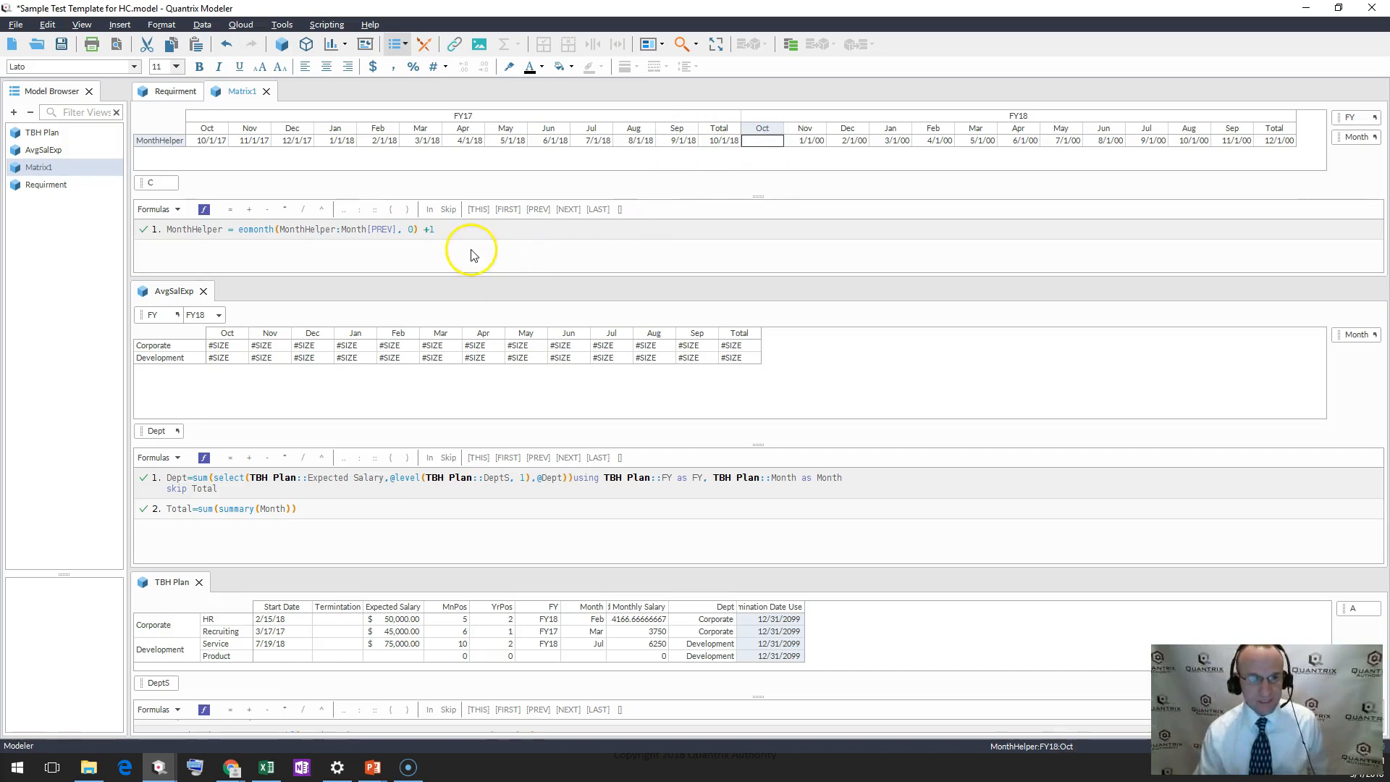
- Add a second Matrix1 formula with MonthHelper:month[FIRST] as its left-hand side
{"action": "left_click", "coordinate": [455, 240]}
{"action": "key", "text": "Return"}
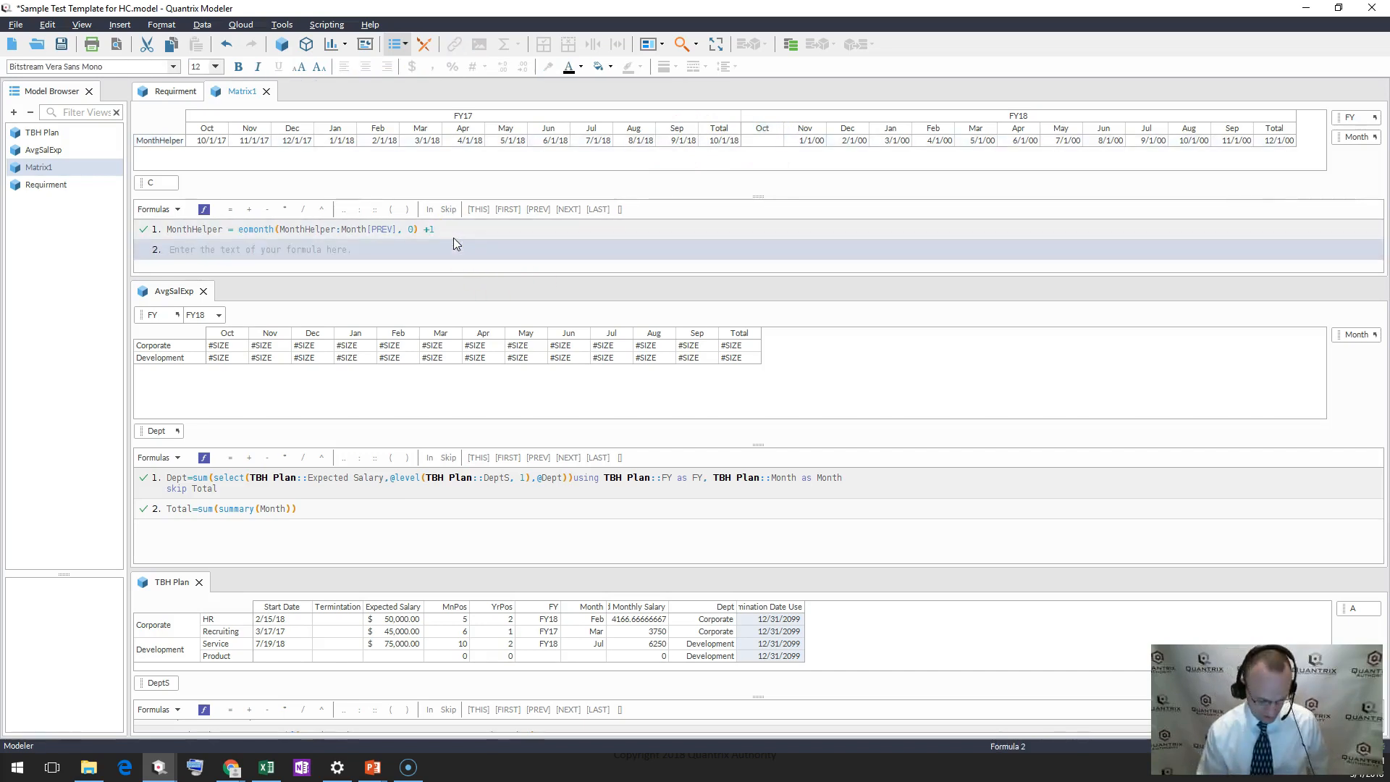
{"action": "type", "text": "MonthHelper"}
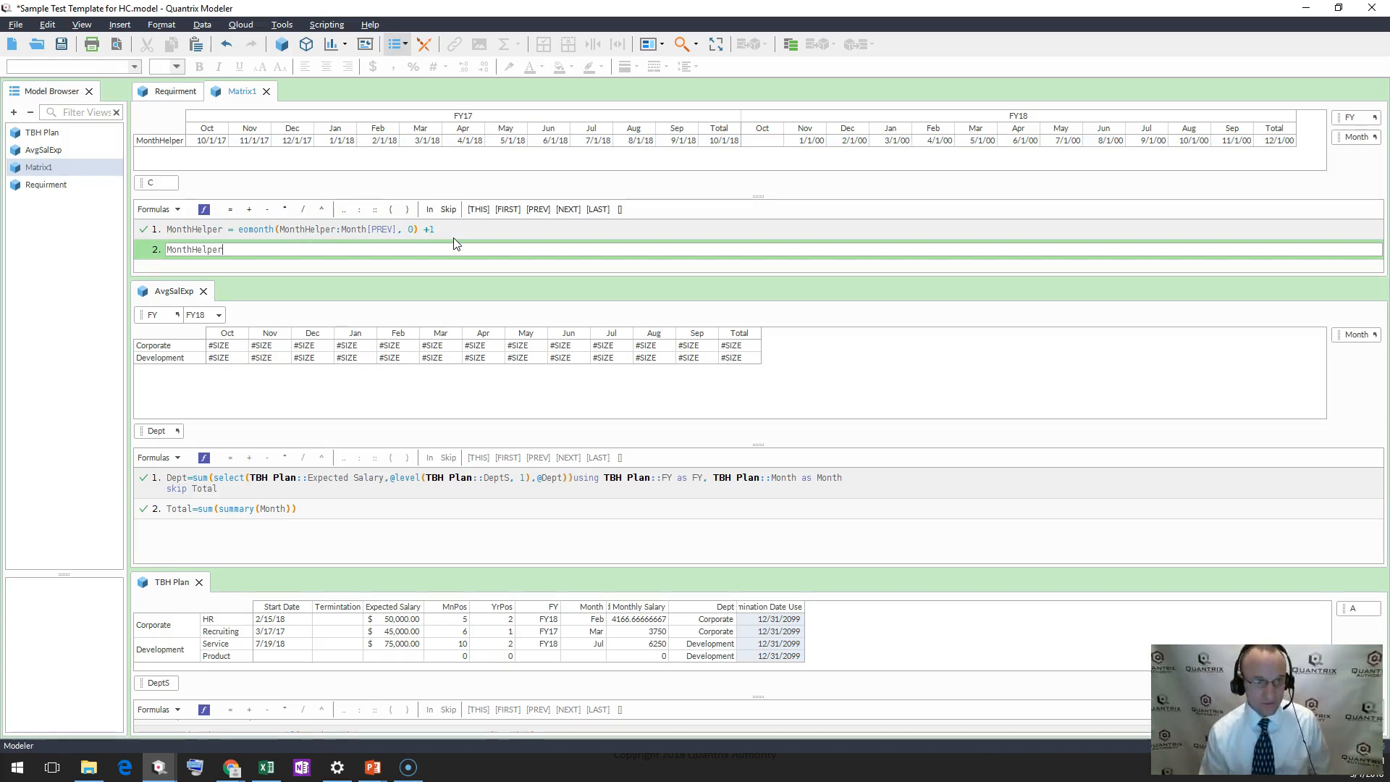
{"action": "type", "text": ":month"}
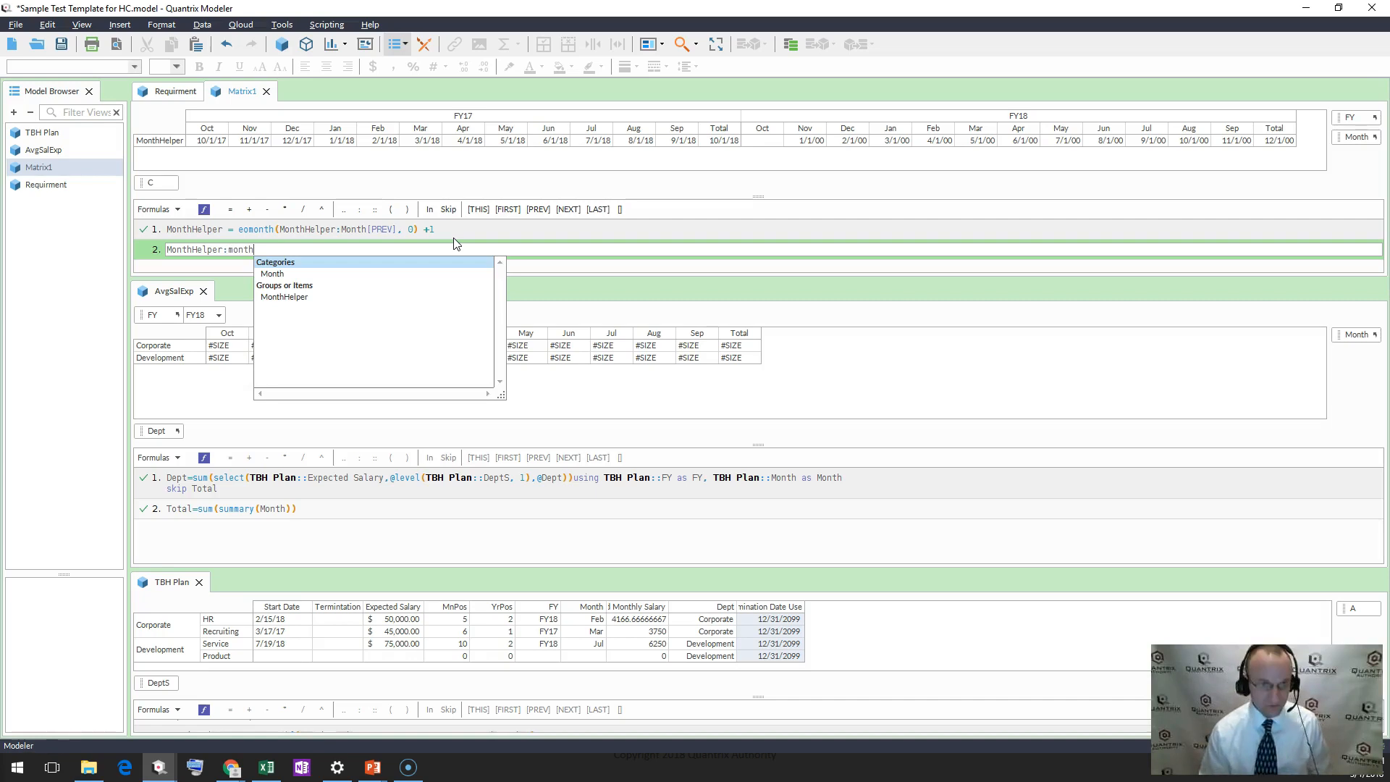
{"action": "type", "text": "[FIRST]"}
{"action": "key", "text": "Return"}
- Set the second formula's right-hand side to eomonth(MonthHelper:month[prev-1], 0) + 1
{"action": "type", "text": "= eo"}
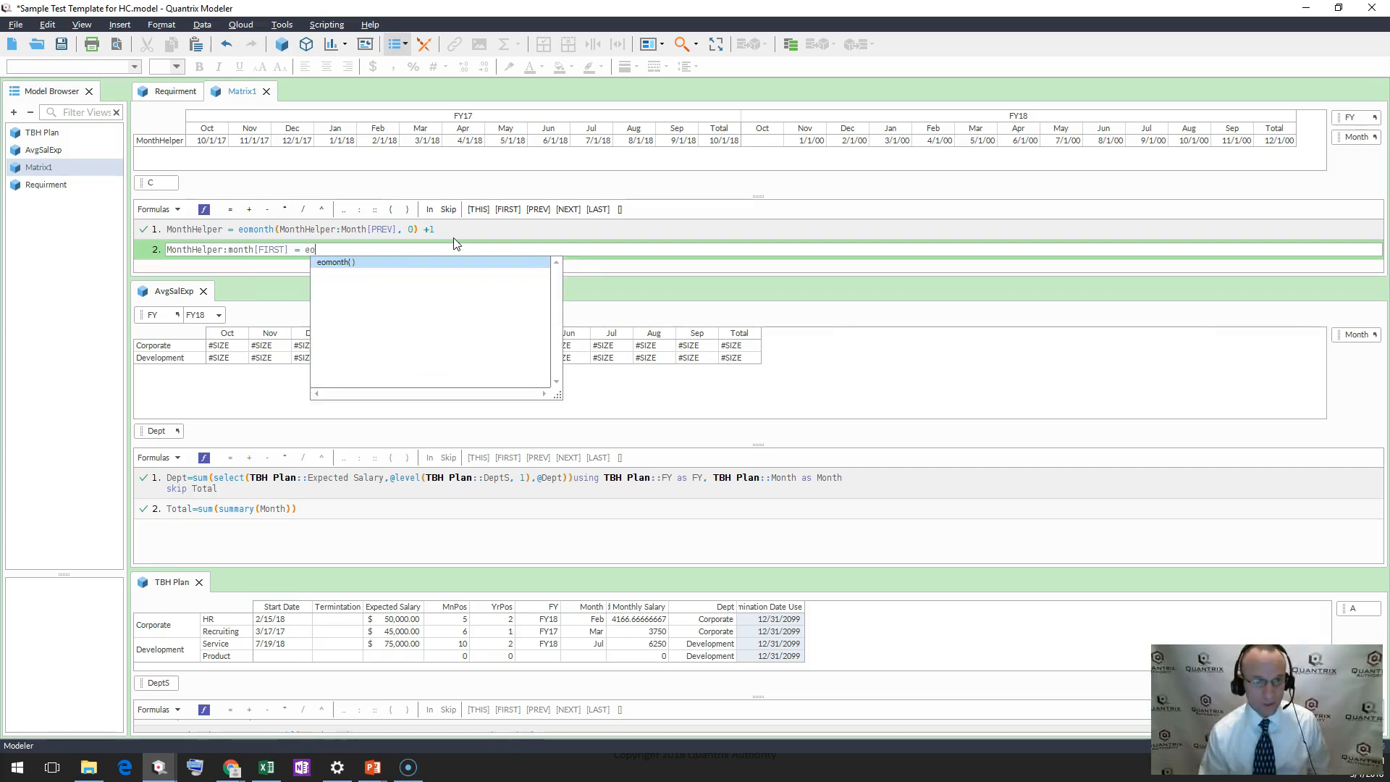
{"action": "key", "text": "Return"}
{"action": "type", "text": "month(MonthH"}
{"action": "key", "text": "Return"}
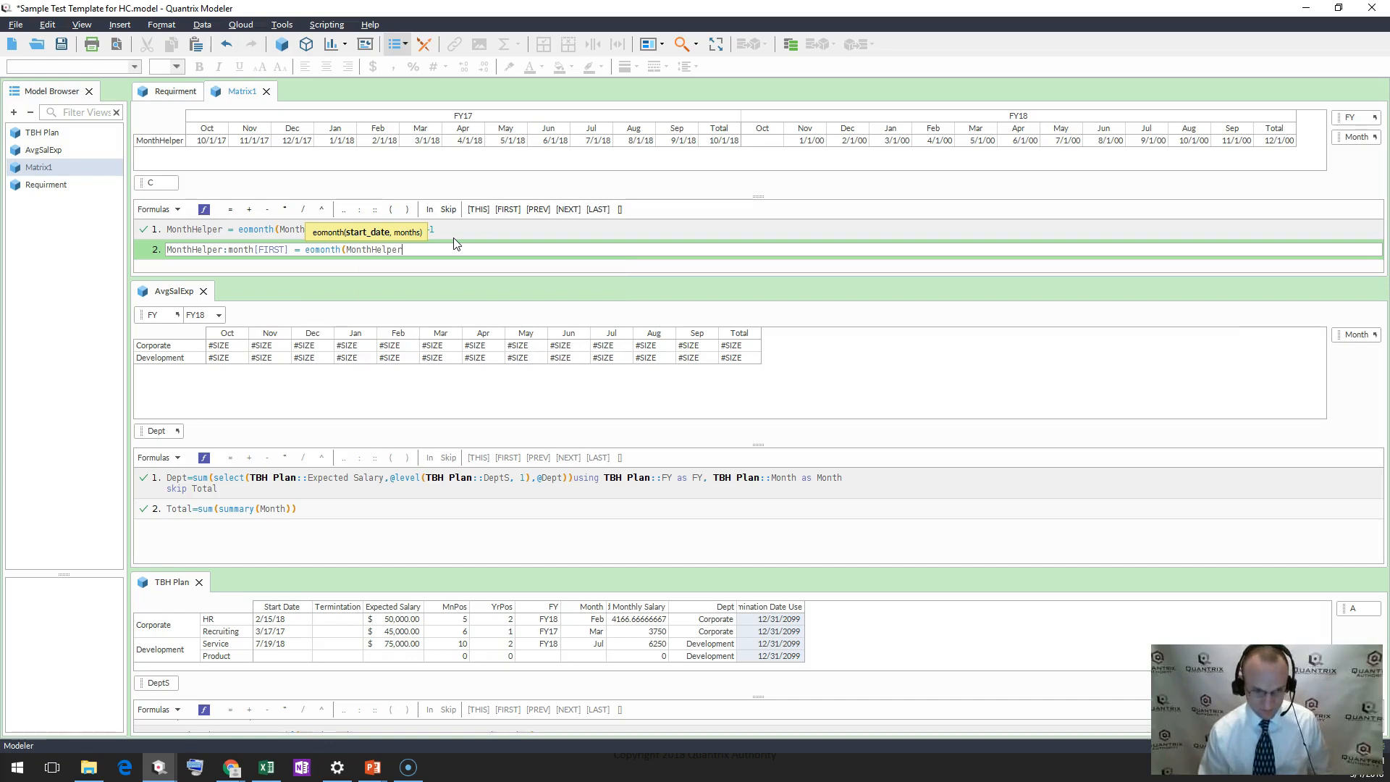
{"action": "type", "text": ":mon"}
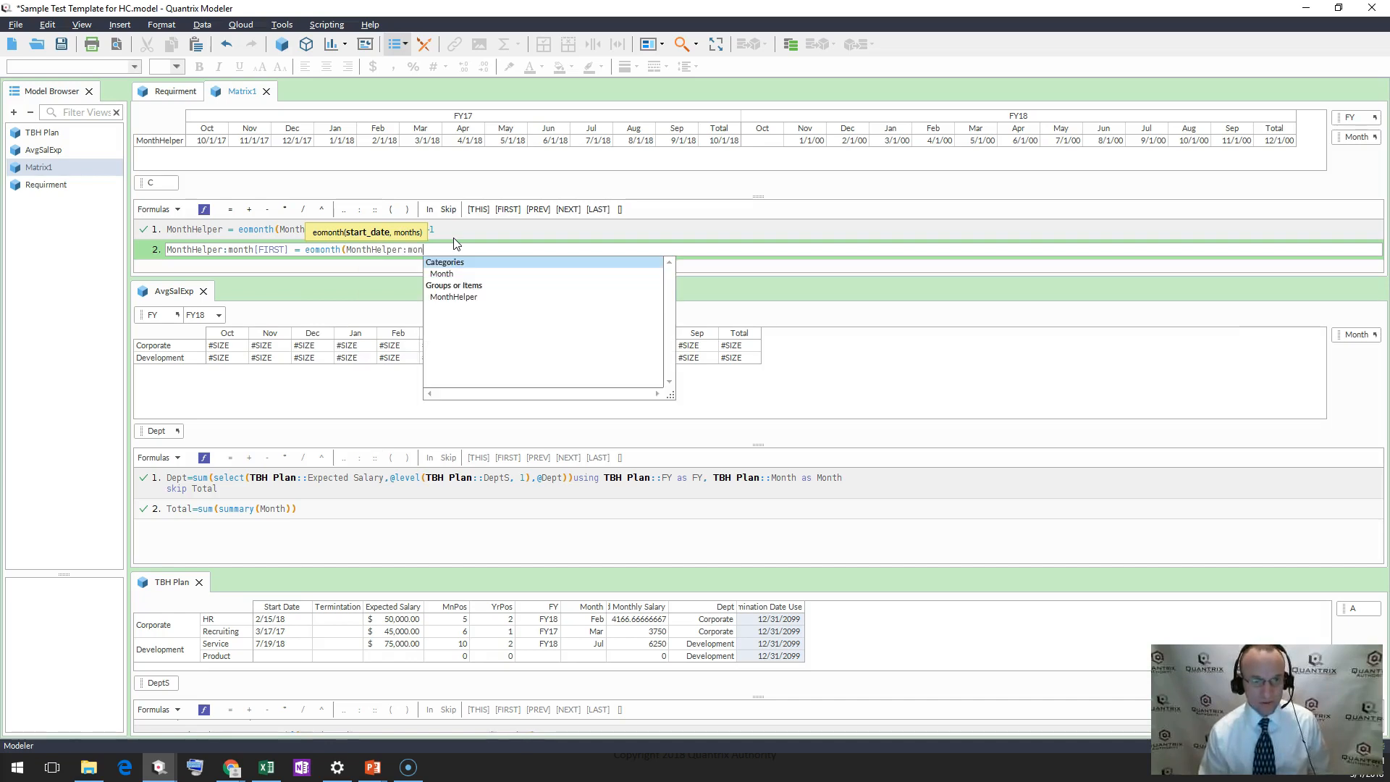
{"action": "type", "text": "th"}
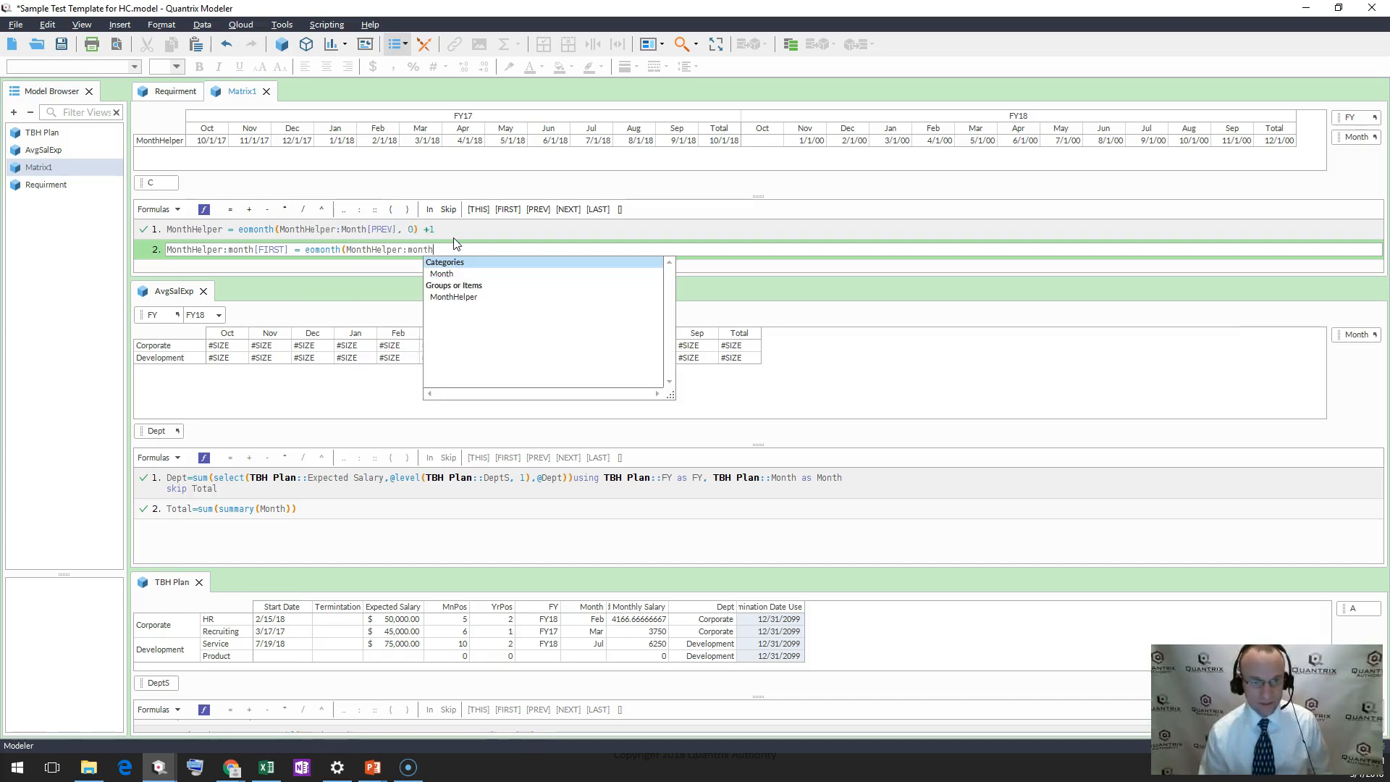
{"action": "type", "text": "[p"}
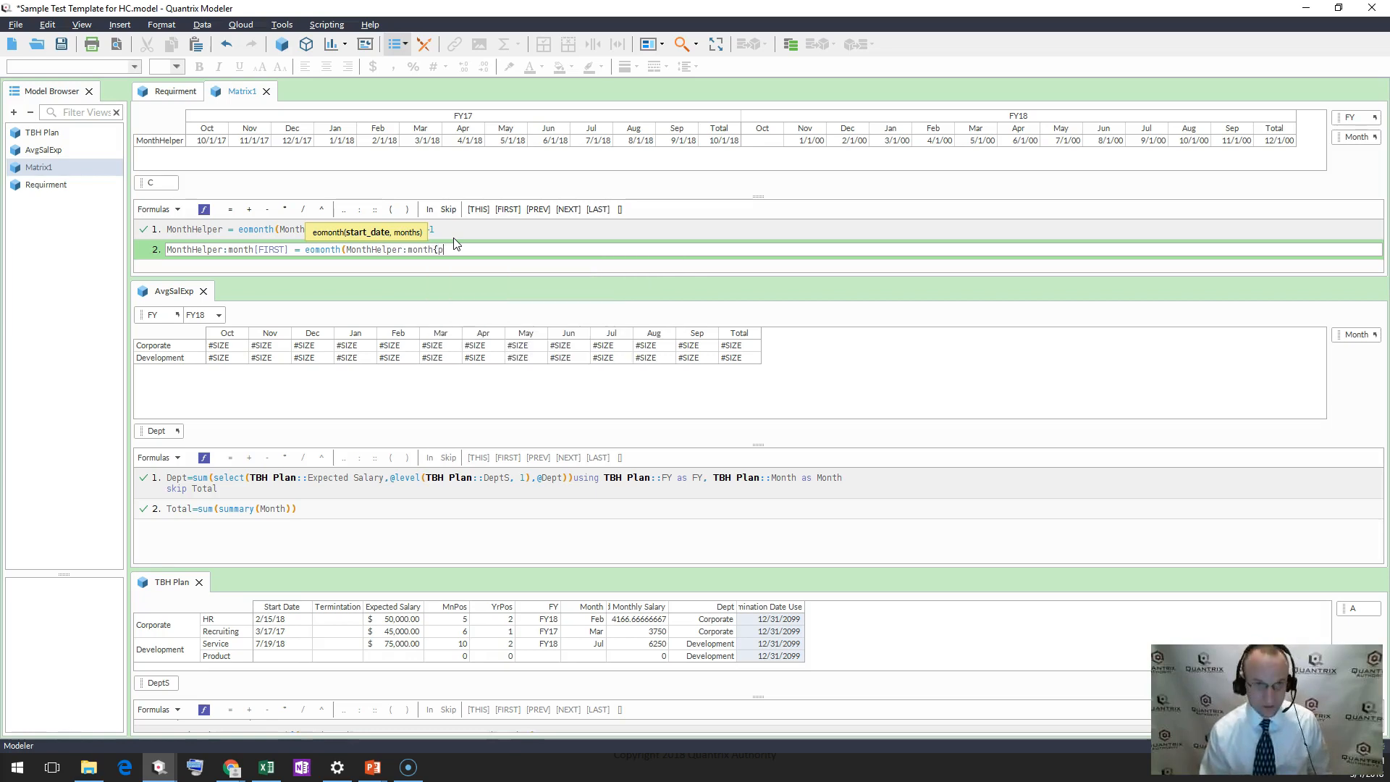
{"action": "key", "text": "BackSpace"}
{"action": "key", "text": "BackSpace"}
{"action": "key", "text": "BackSpace"}
{"action": "key", "text": "BackSpace"}
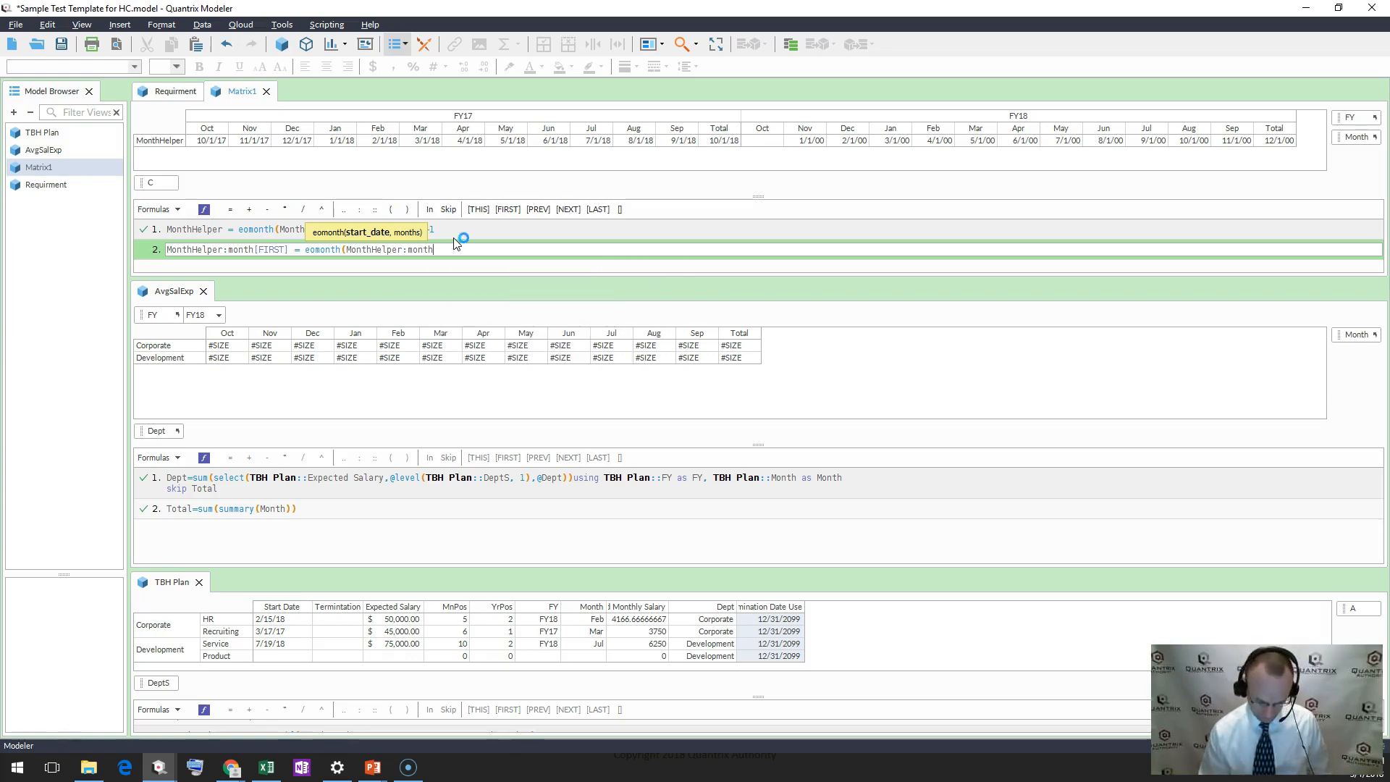
{"action": "type", "text": "[pre"}
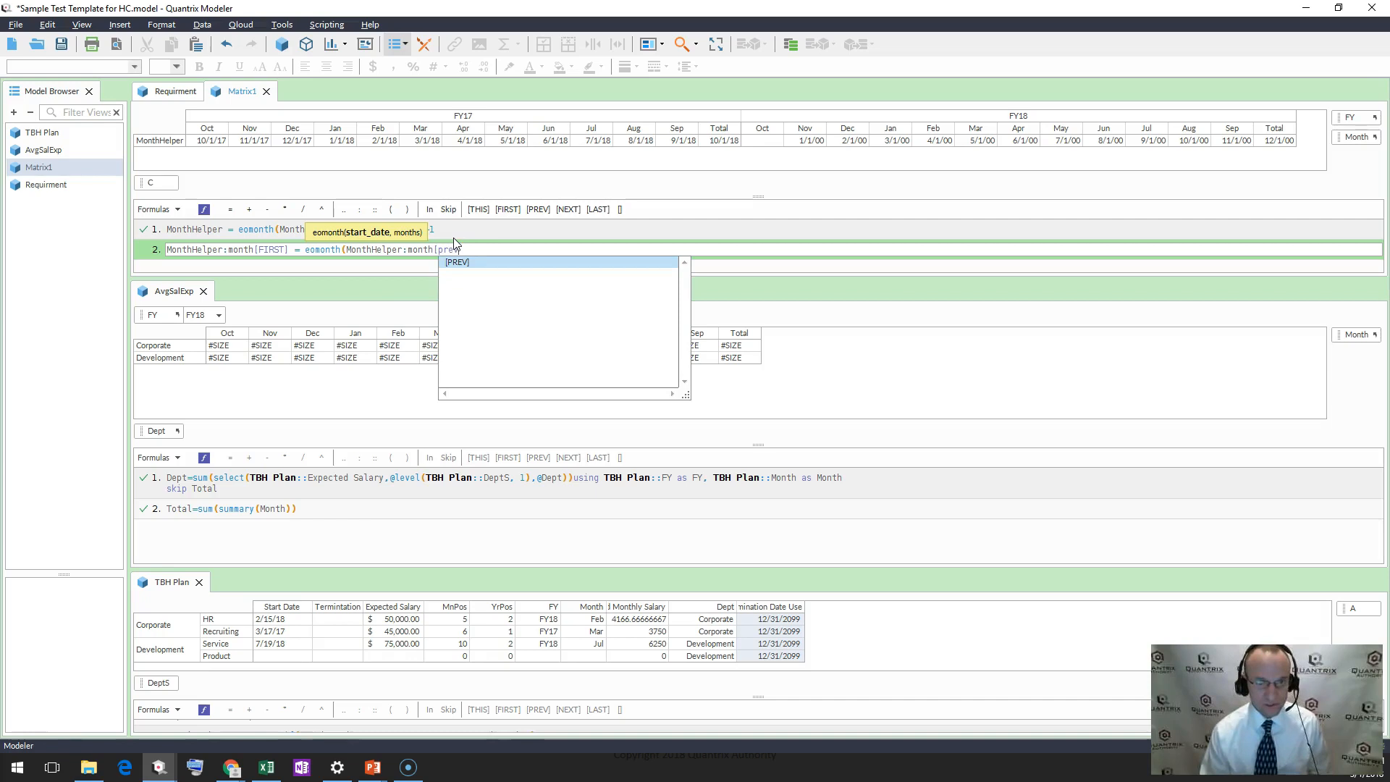
{"action": "type", "text": "v-1"}
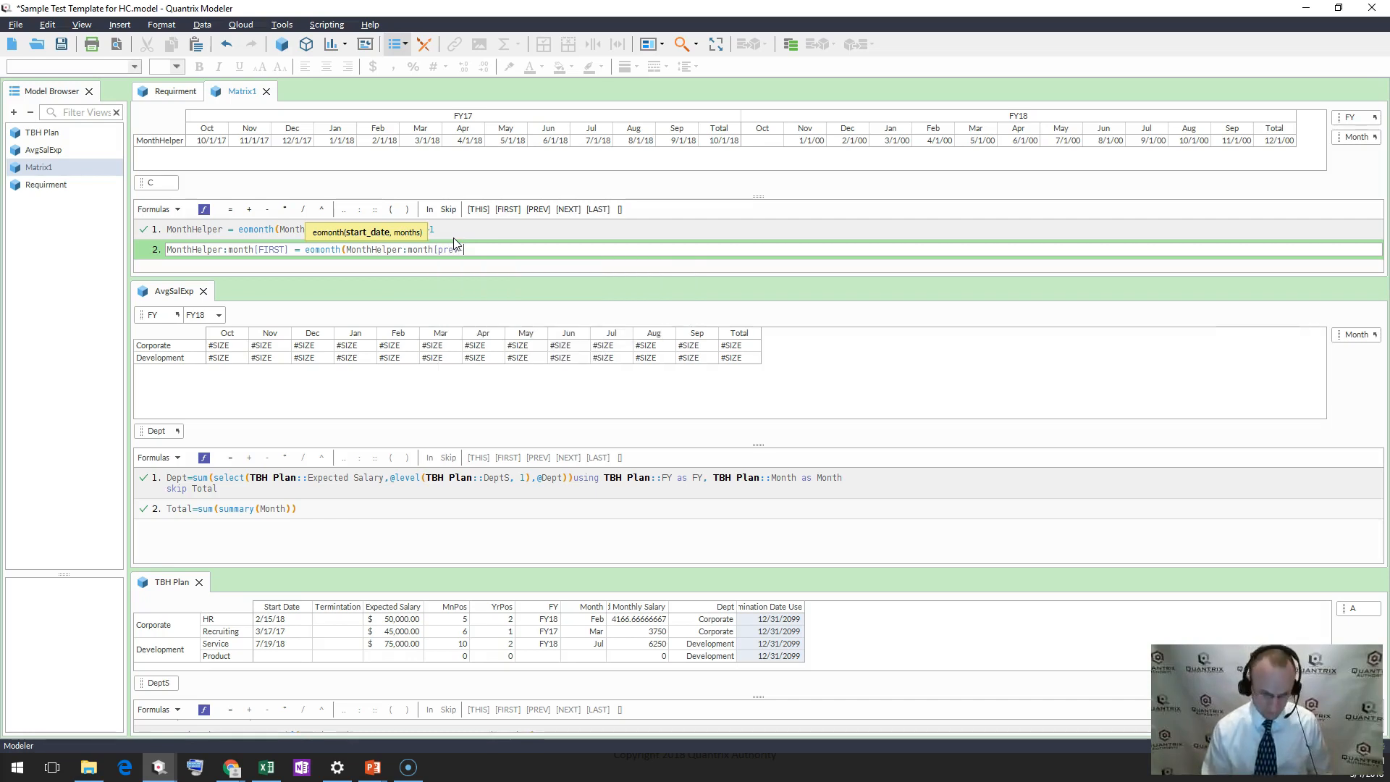
{"action": "type", "text": "]"}
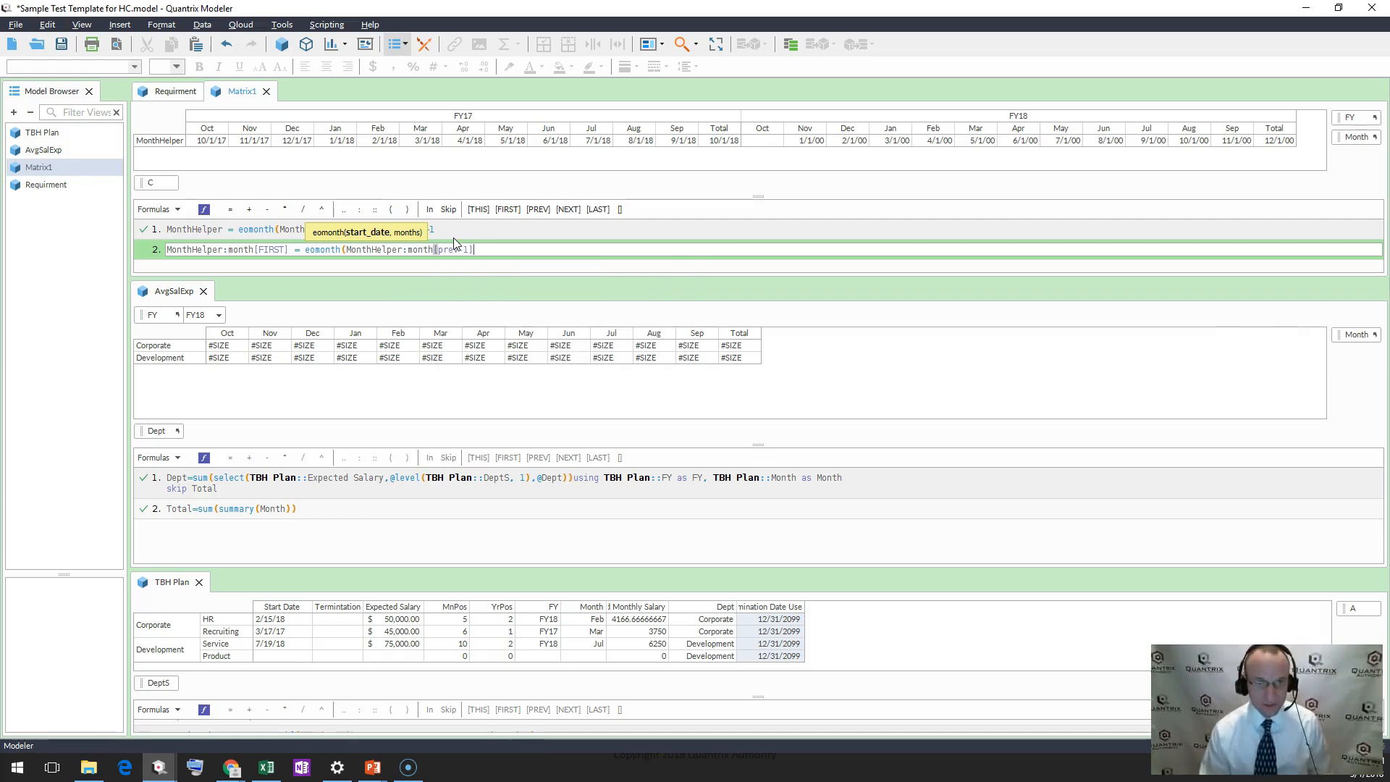
{"action": "type", "text": ", 0) + 1"}
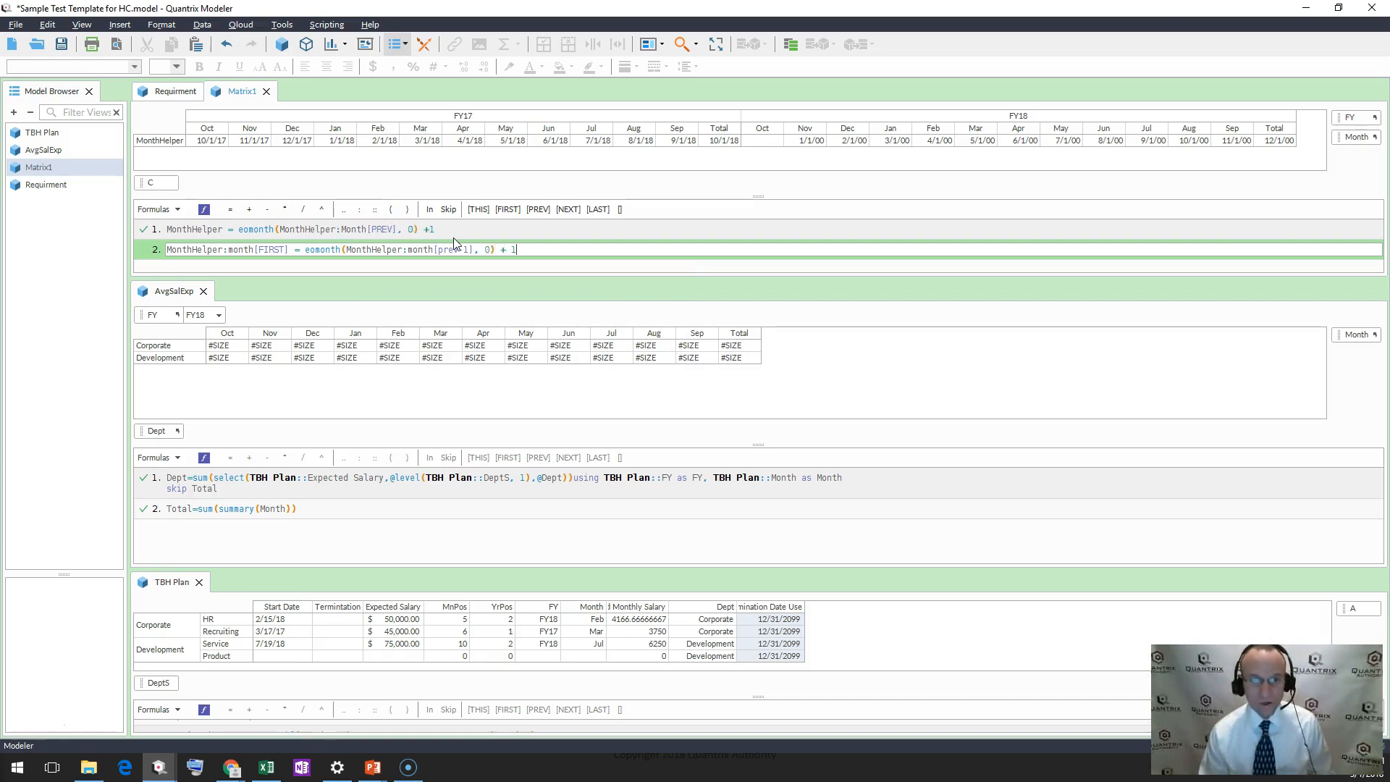
{"action": "key", "text": "Return"}
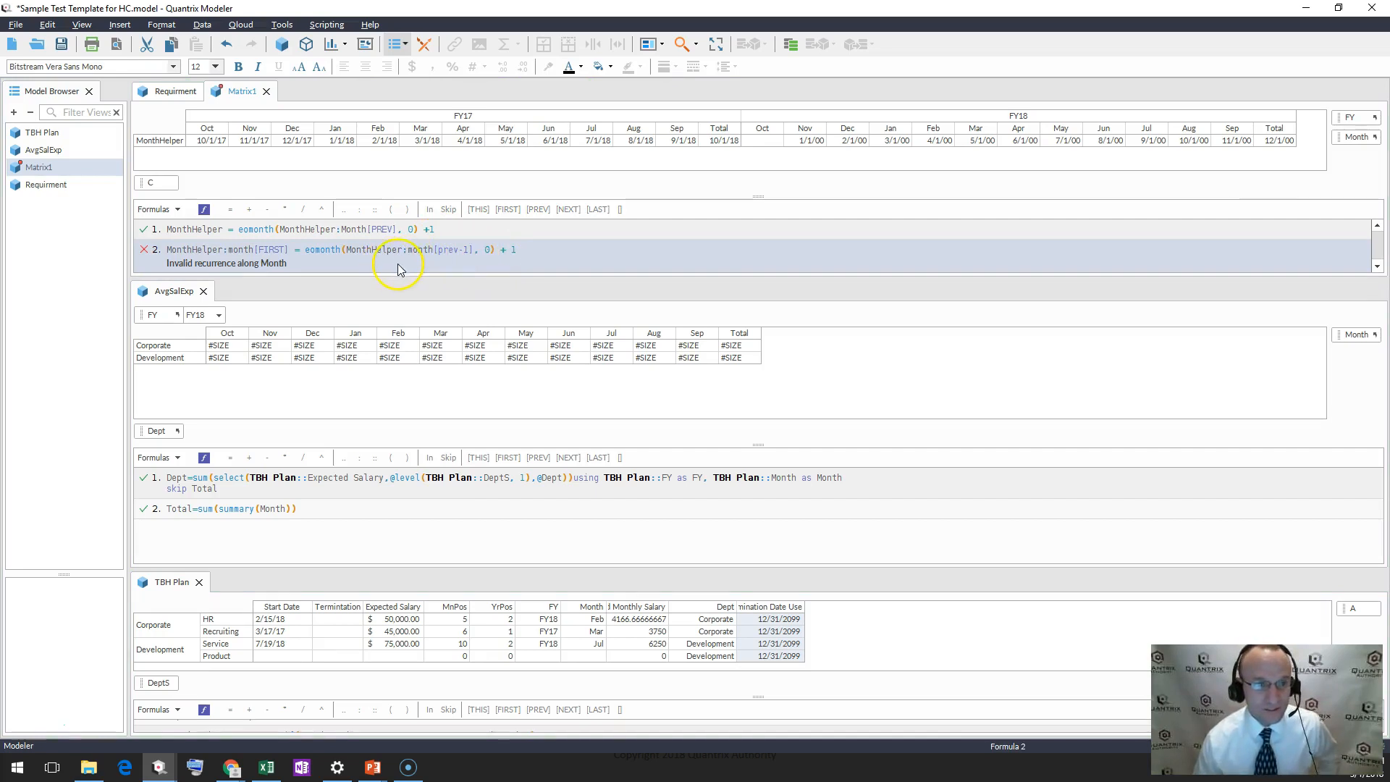
- Replace prev with last in the second formula's month reference so it reads month[last-1]
{"action": "left_click", "coordinate": [469, 248]}
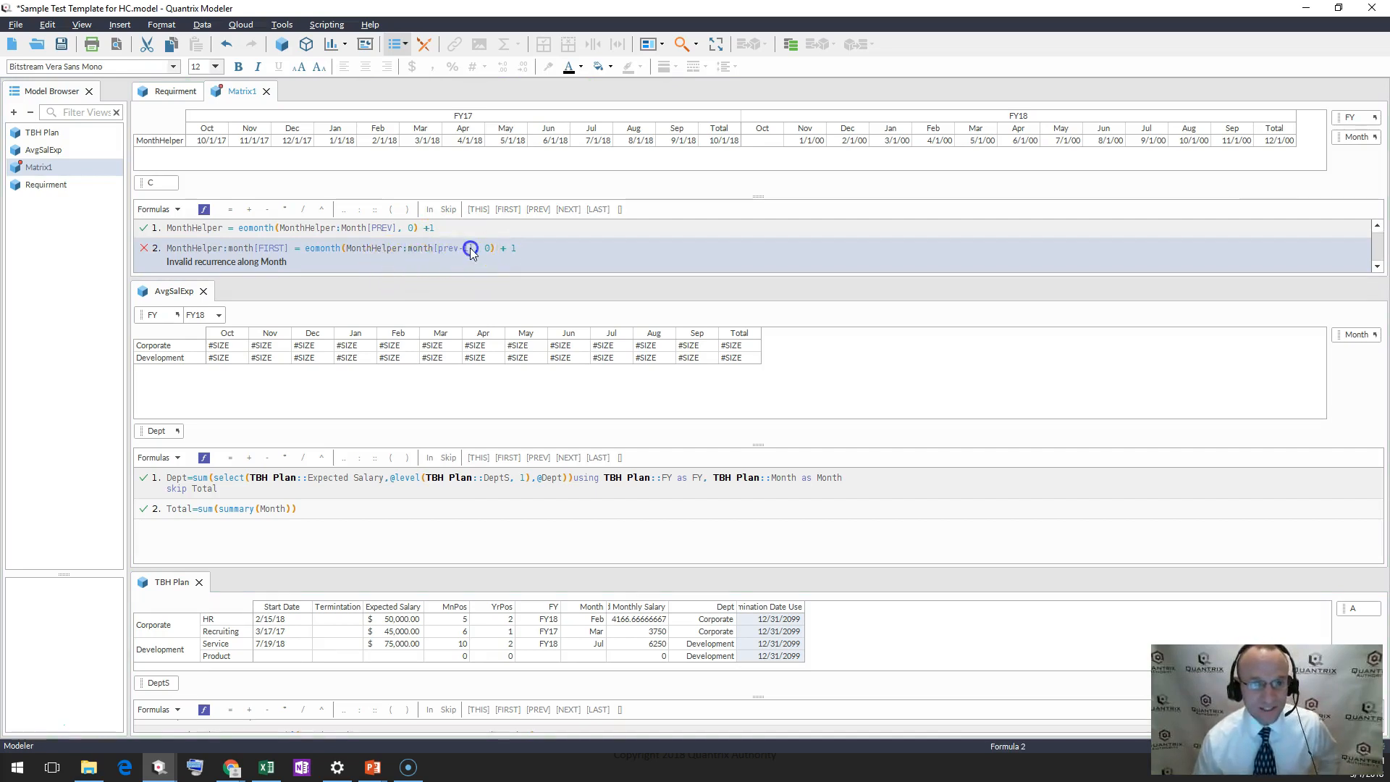
{"action": "key", "text": "Left"}
{"action": "key", "text": "Left"}
{"action": "key", "text": "Left"}
{"action": "key", "text": "Left"}
{"action": "key", "text": "Left"}
{"action": "key", "text": "Left"}
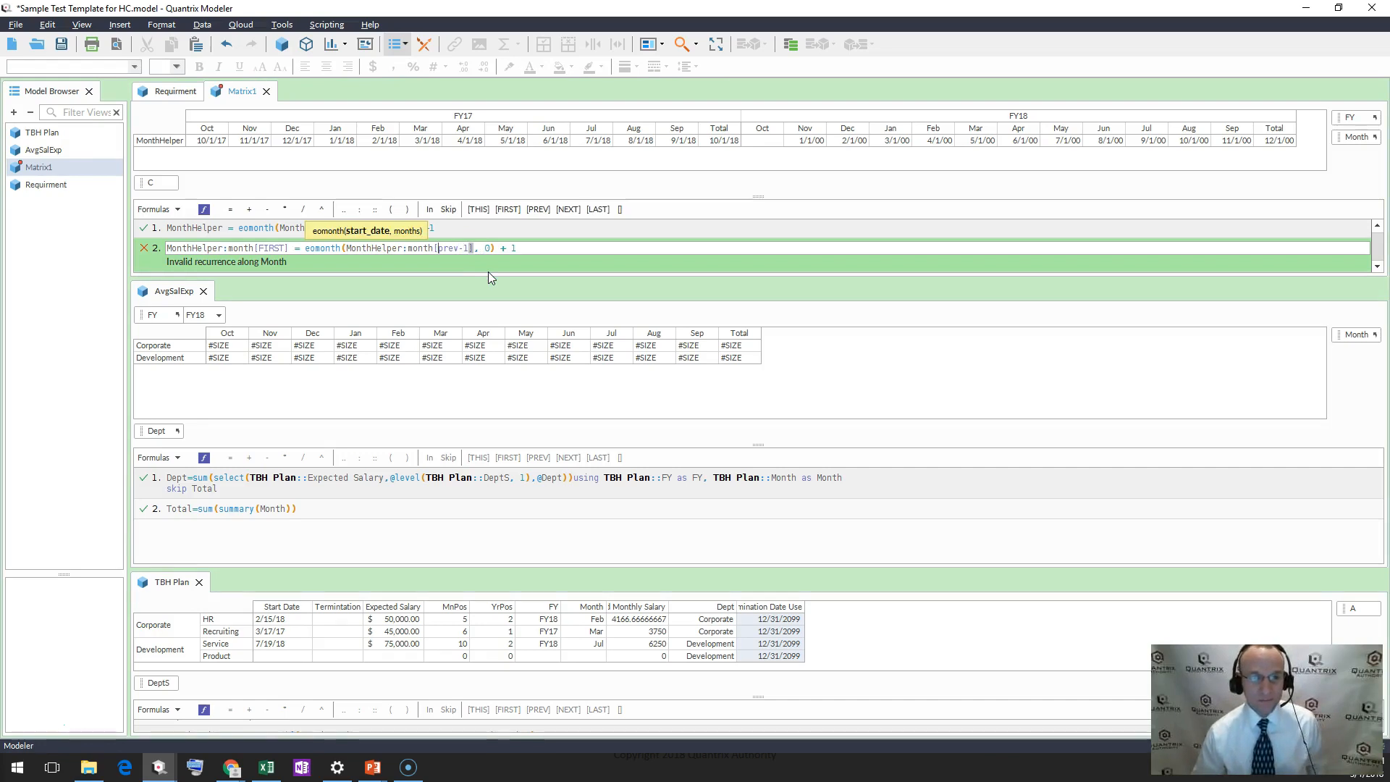
{"action": "key", "text": "Right"}
{"action": "key", "text": "Right"}
{"action": "key", "text": "Right"}
{"action": "key", "text": "Right"}
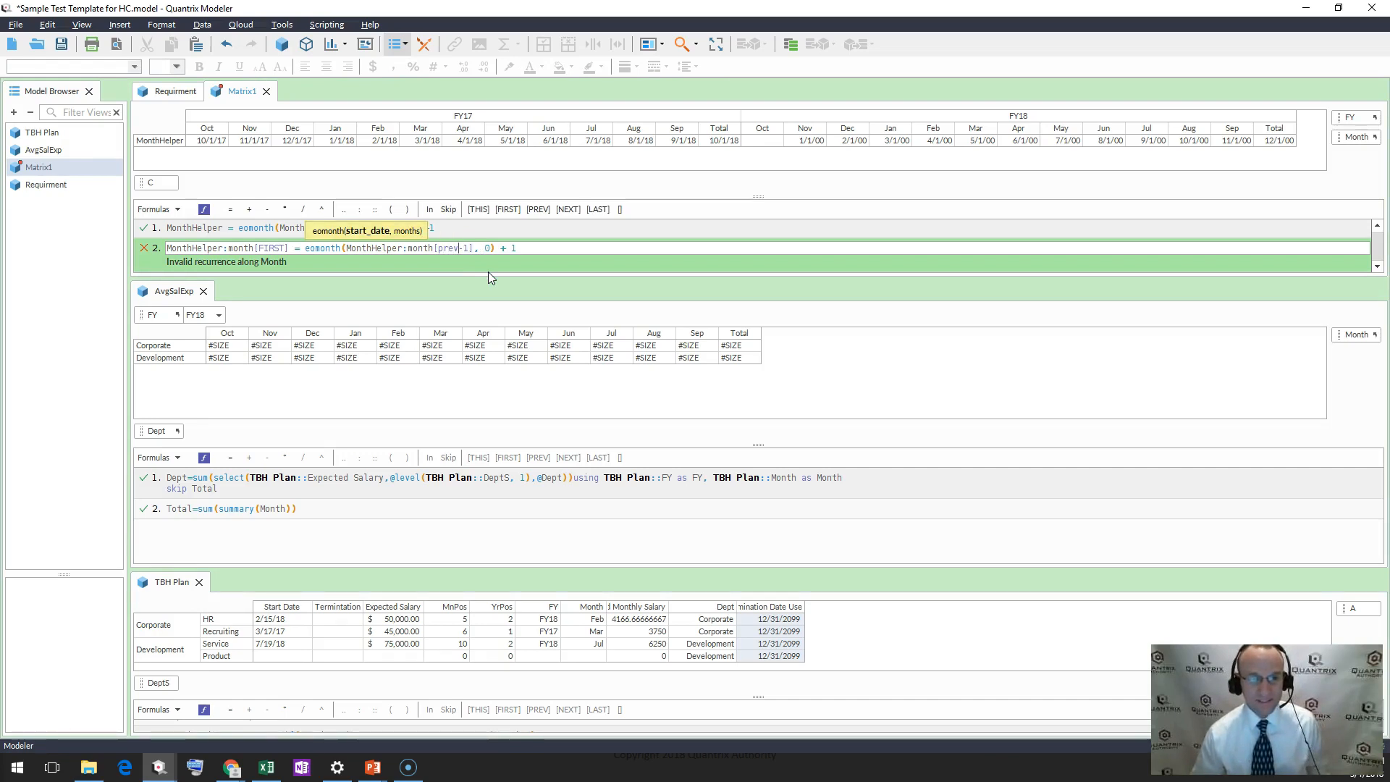
{"action": "key", "text": "ctrl+shift+Left"}
{"action": "type", "text": "last"}
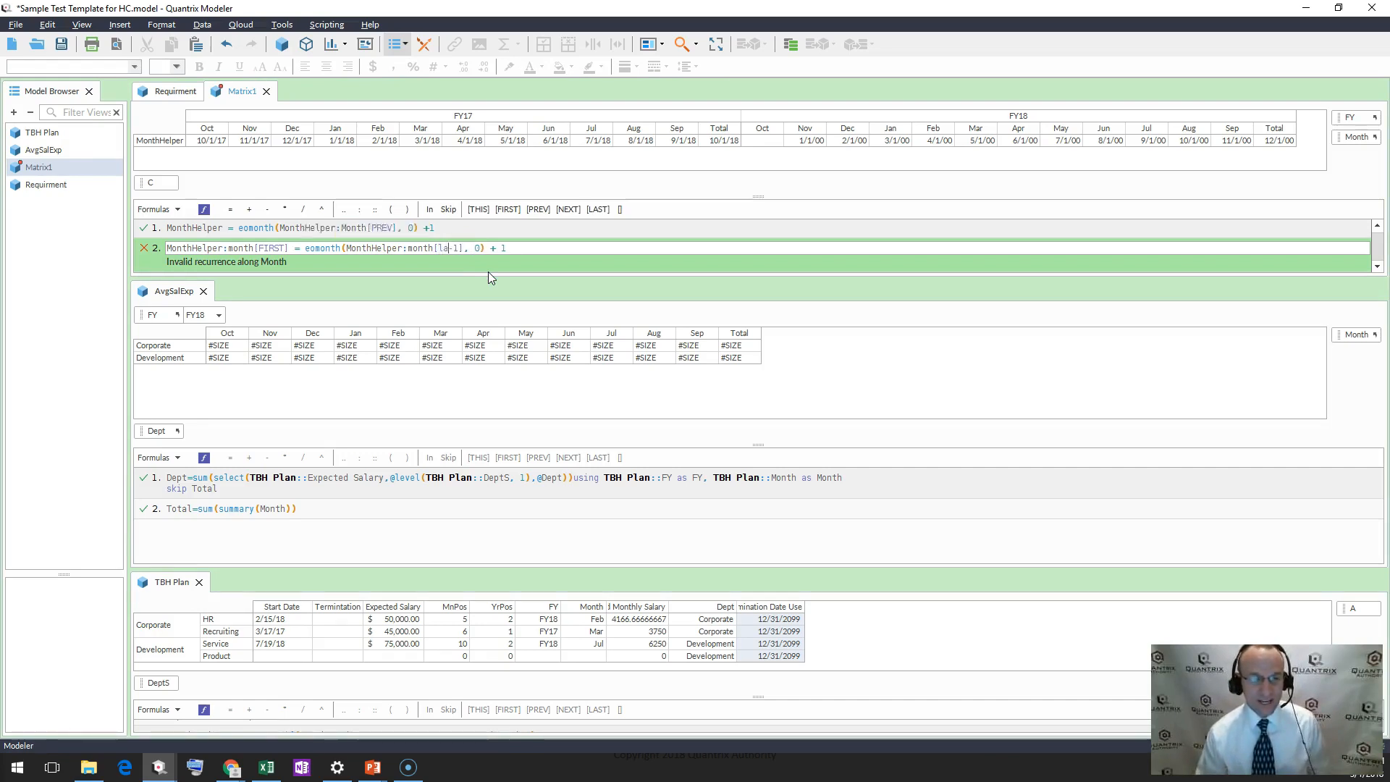
- Extend the month[last-1] reference in the second formula with :year[prev] and commit the formula
{"action": "key", "text": "Right"}
{"action": "key", "text": "Right"}
{"action": "key", "text": "Right"}
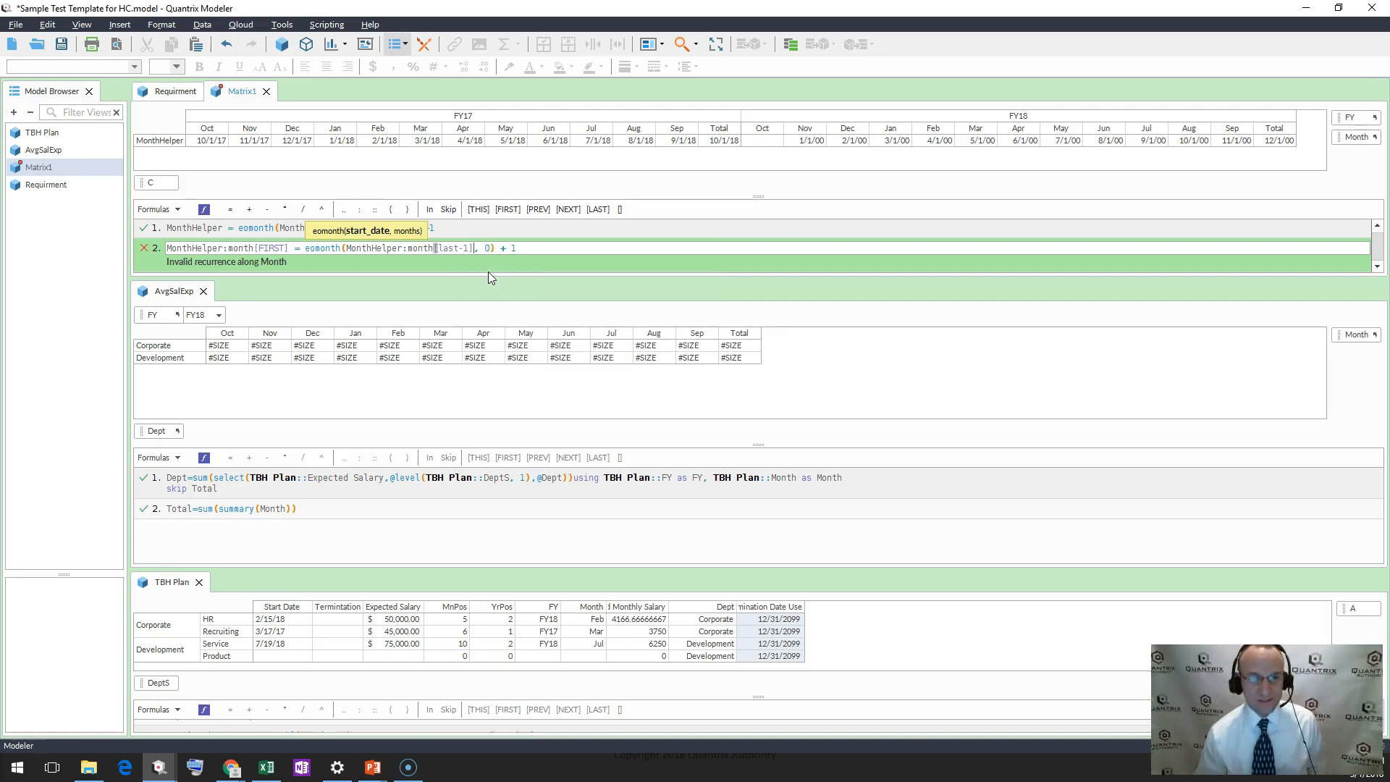
{"action": "type", "text": ":year"}
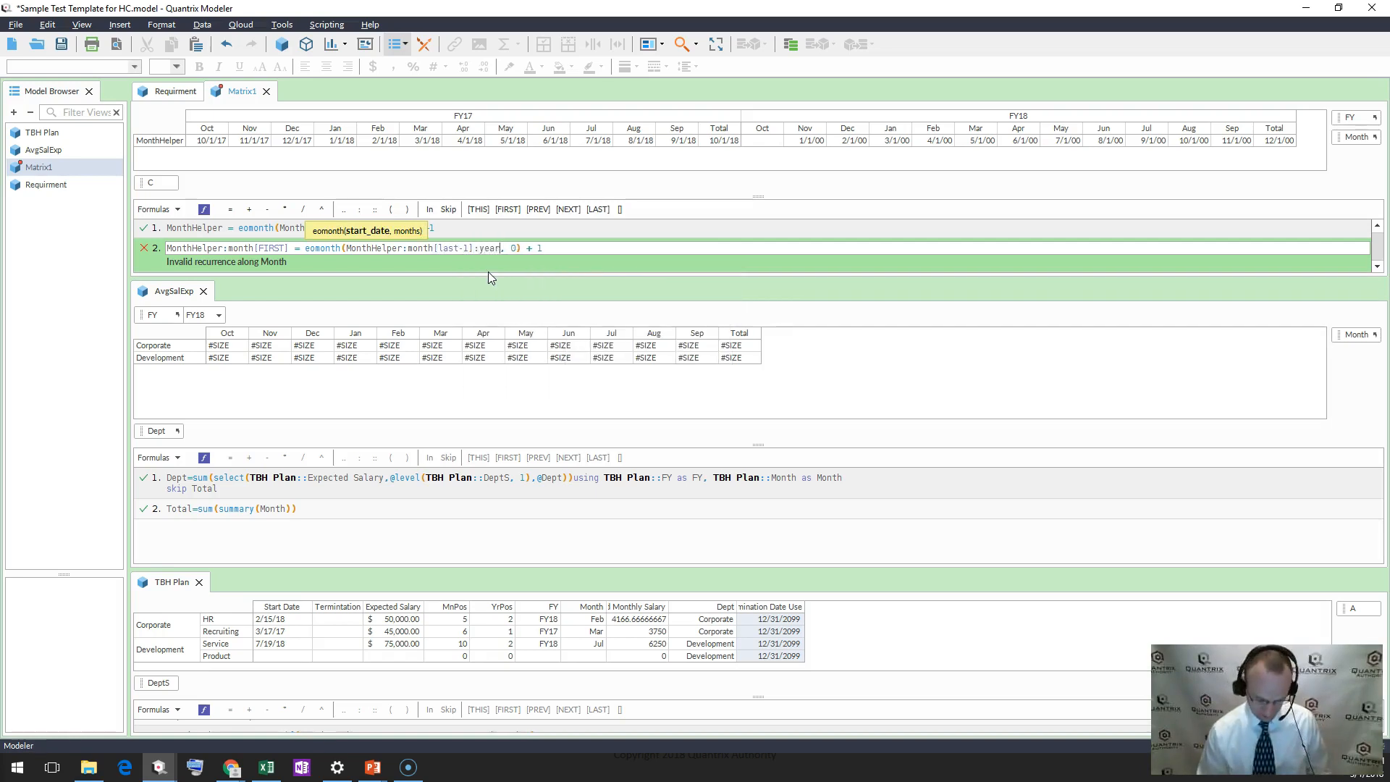
{"action": "type", "text": "[prev"}
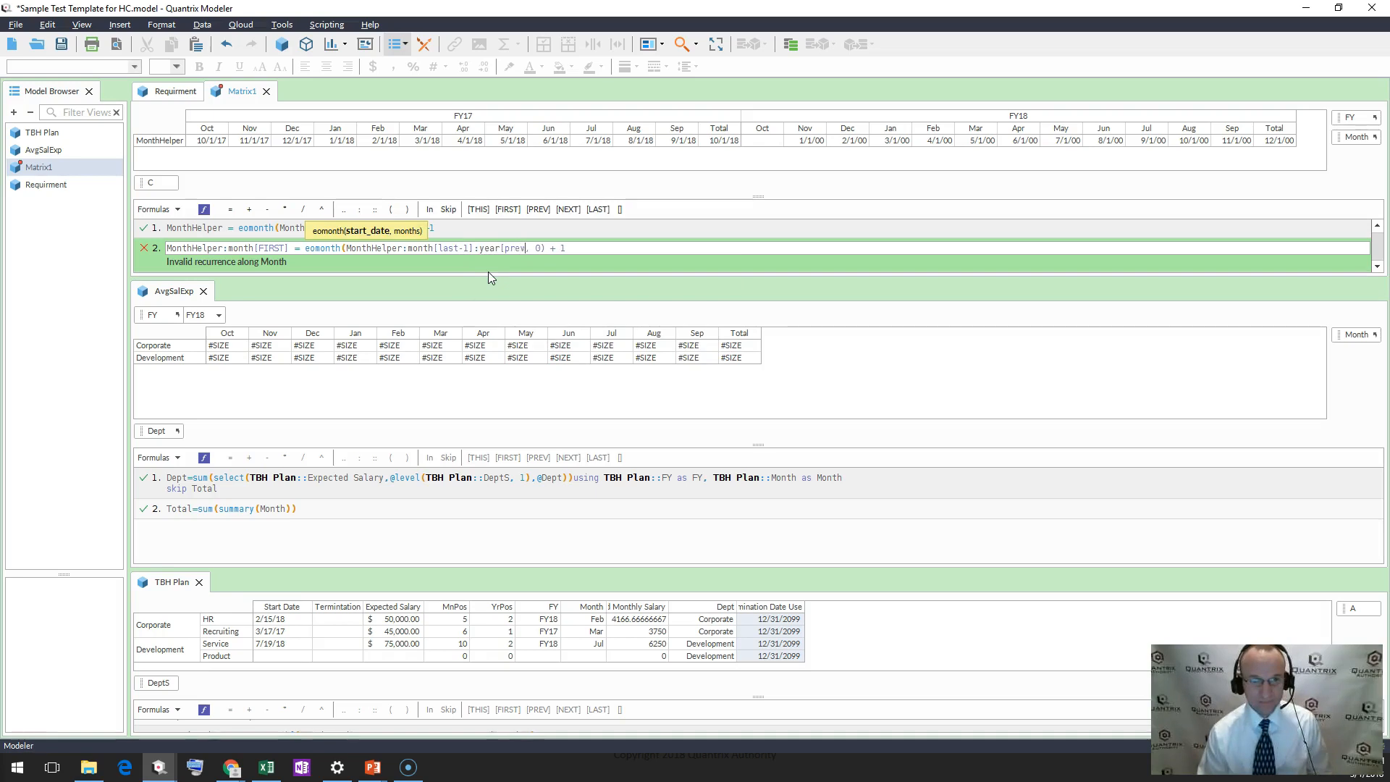
{"action": "type", "text": "]"}
{"action": "key", "text": "Return"}
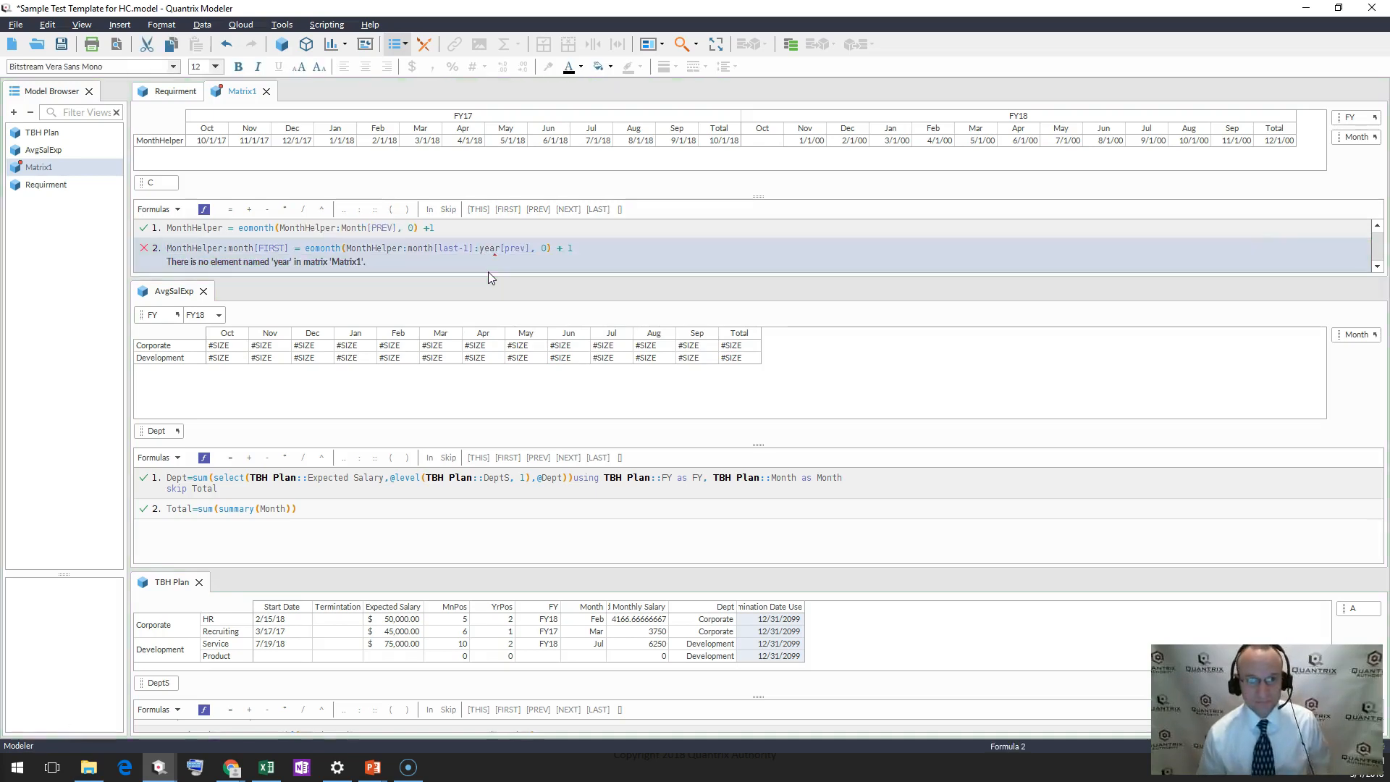
- Replace year with FY in the second formula's reference so it reads month[last-1]:FY[prev]
{"action": "left_click", "coordinate": [499, 249]}
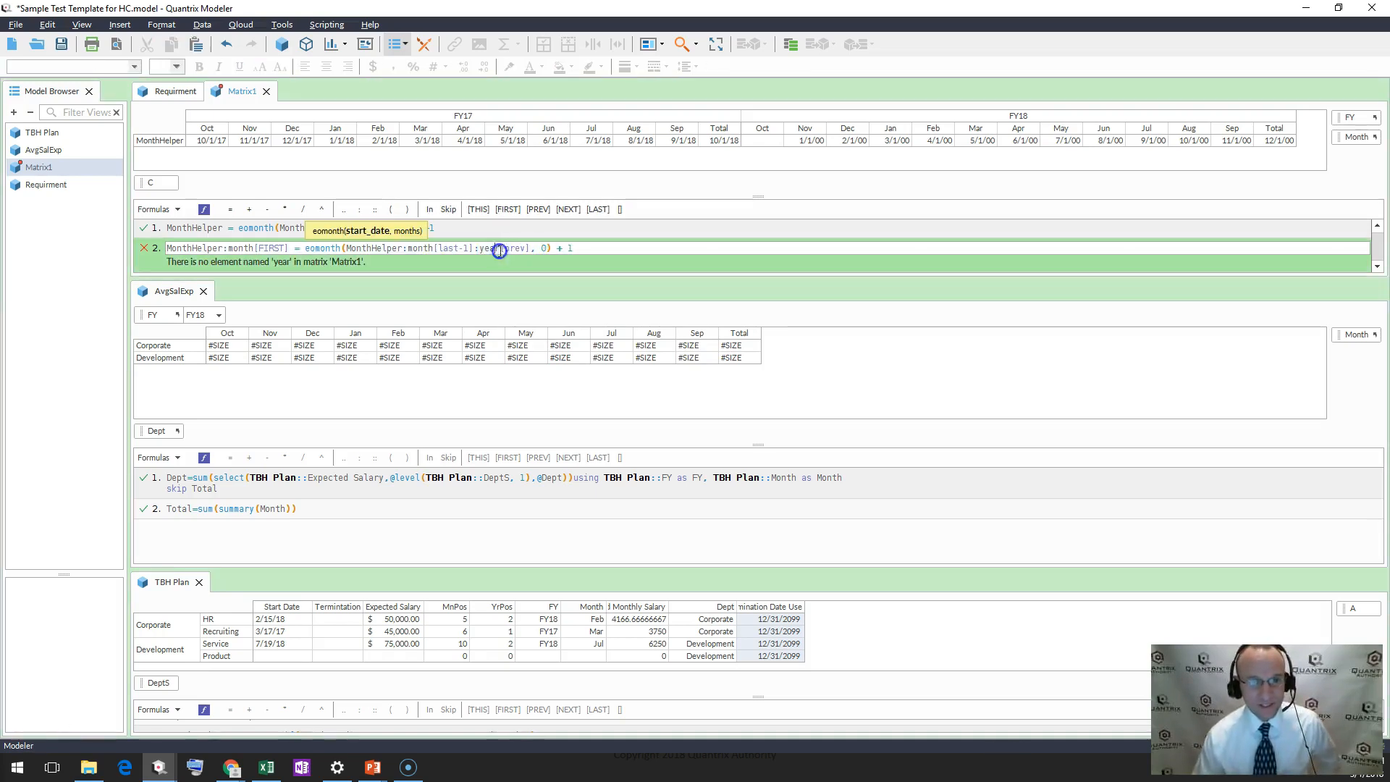
{"action": "double_click", "coordinate": [499, 249]}
{"action": "type", "text": "F"}
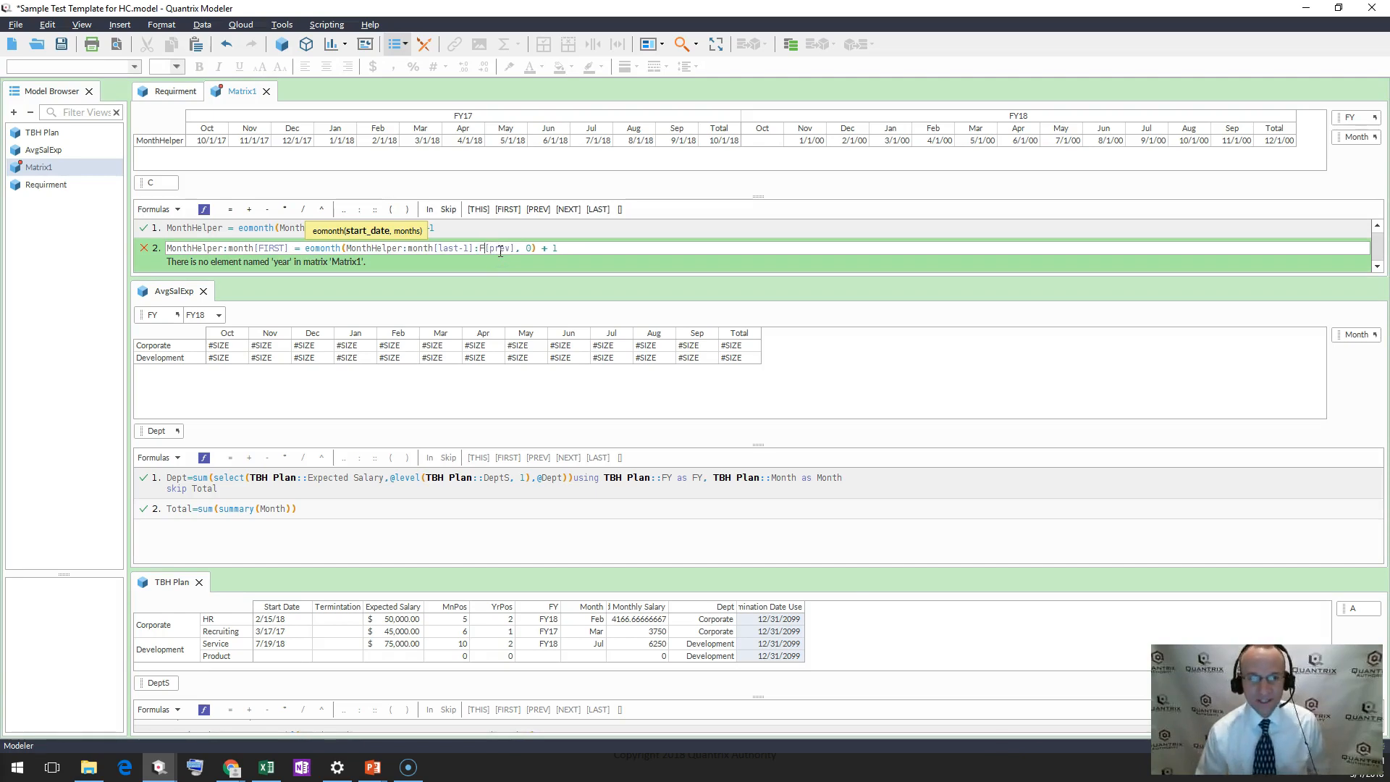
{"action": "type", "text": "Y"}
{"action": "key", "text": "Escape"}
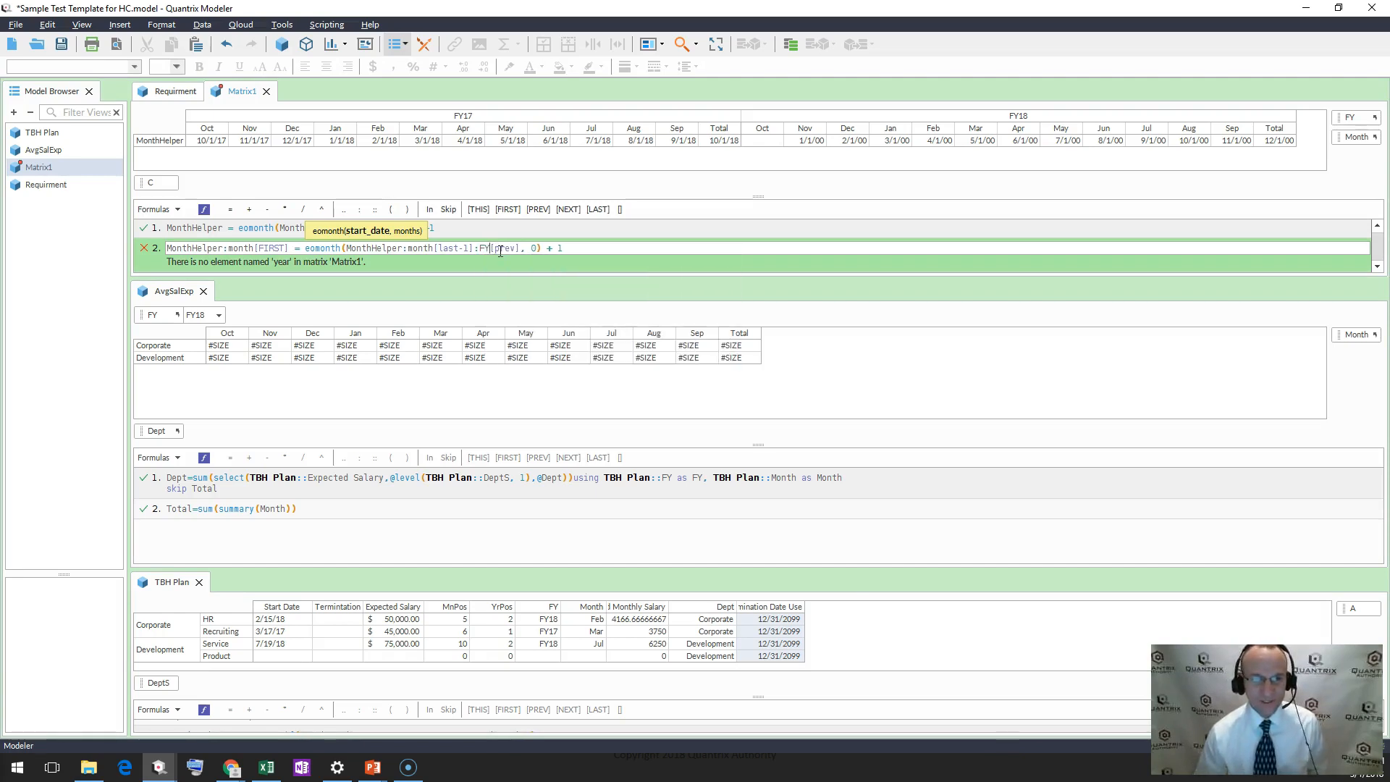
{"action": "key", "text": "Return"}
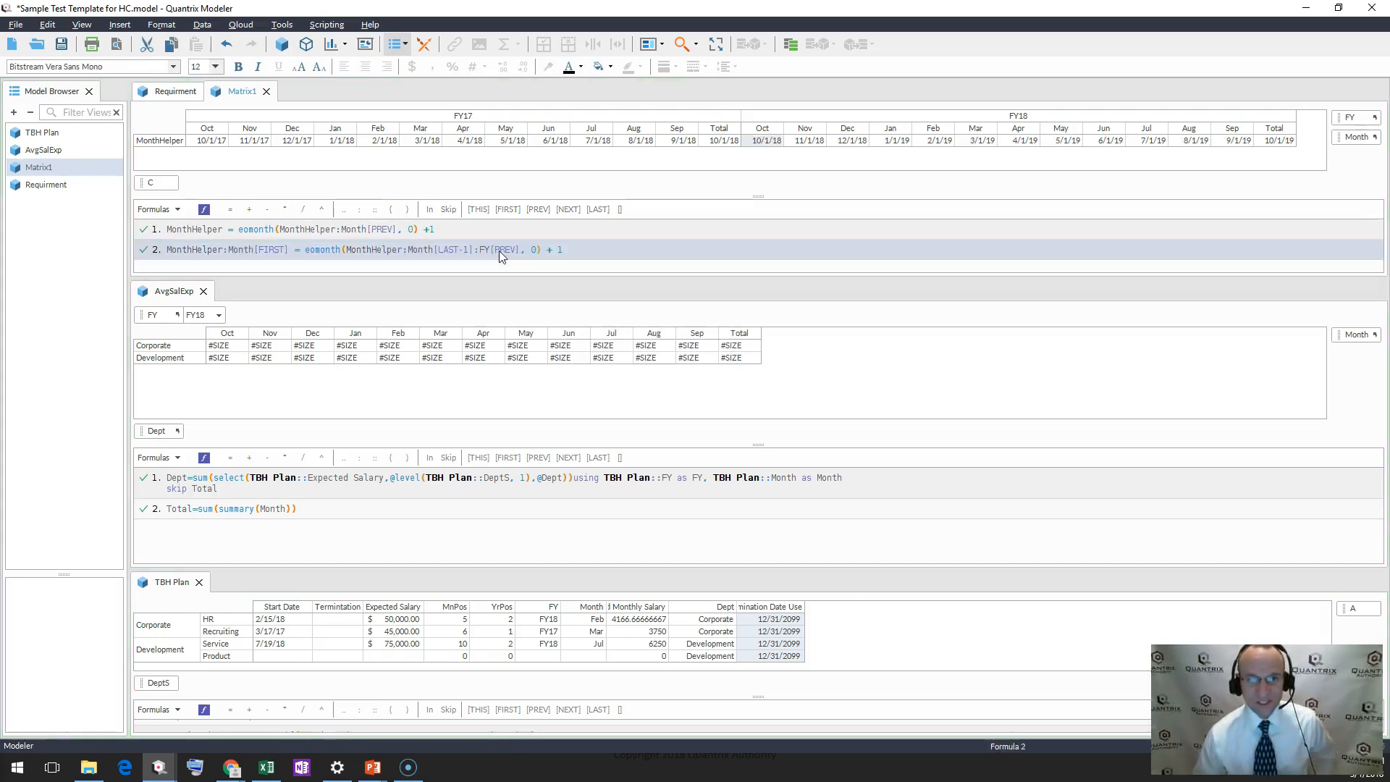
- Append skip Total to the first MonthHelper formula in Matrix1
{"action": "left_click", "coordinate": [762, 141]}
{"action": "left_click", "coordinate": [610, 230]}
{"action": "type", "text": "skip Total"}
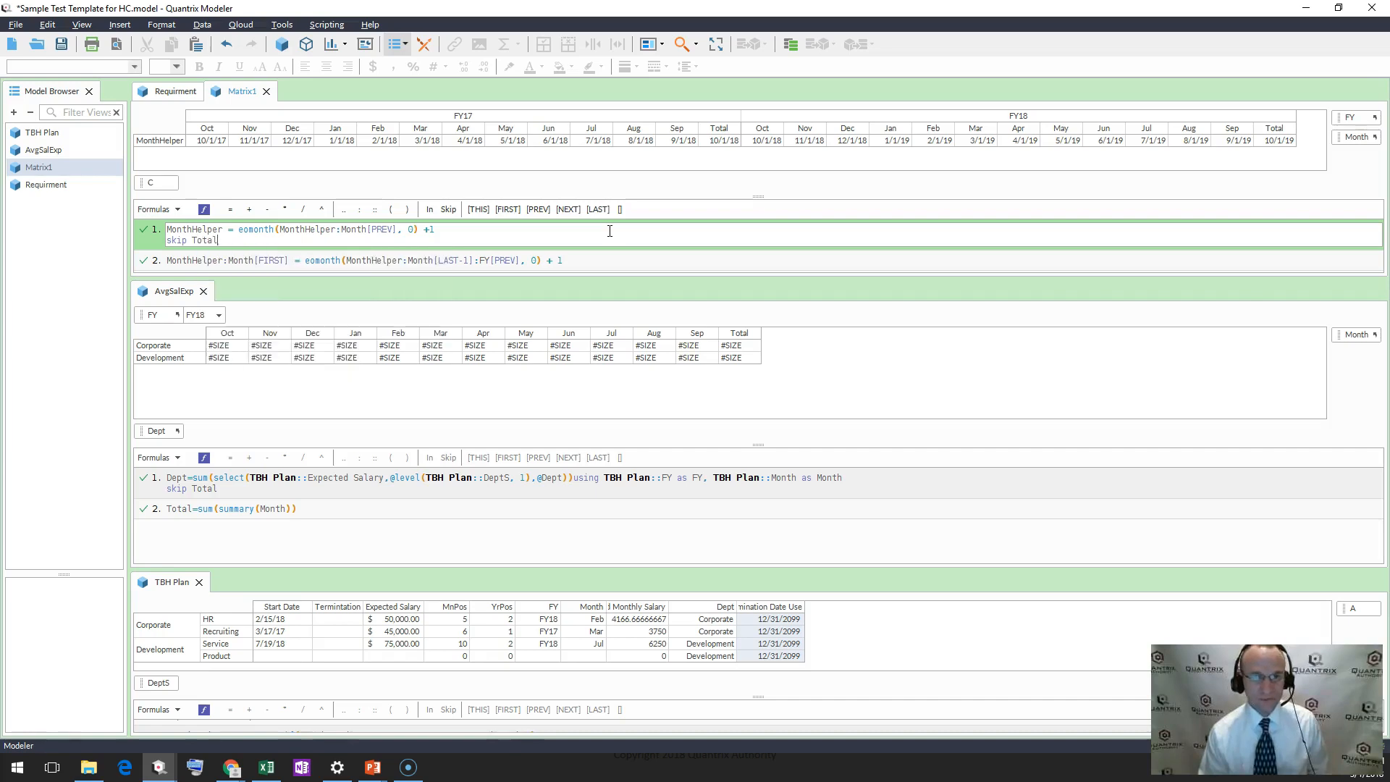
{"action": "key", "text": "Return"}
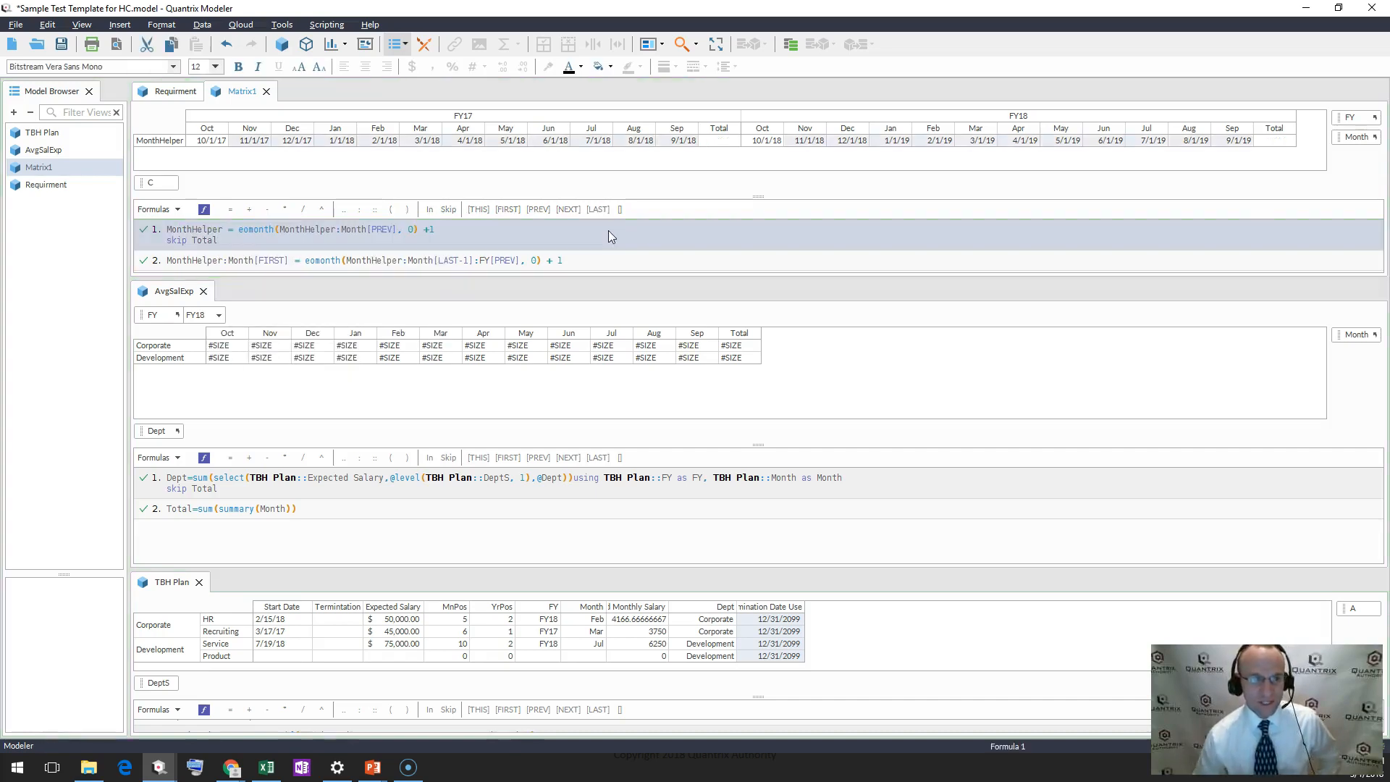
- Add FY19 after FY18 in Matrix1 as a test of the MonthHelper dates, and delete it again
{"action": "left_click", "coordinate": [713, 142]}
{"action": "left_click", "coordinate": [767, 142]}
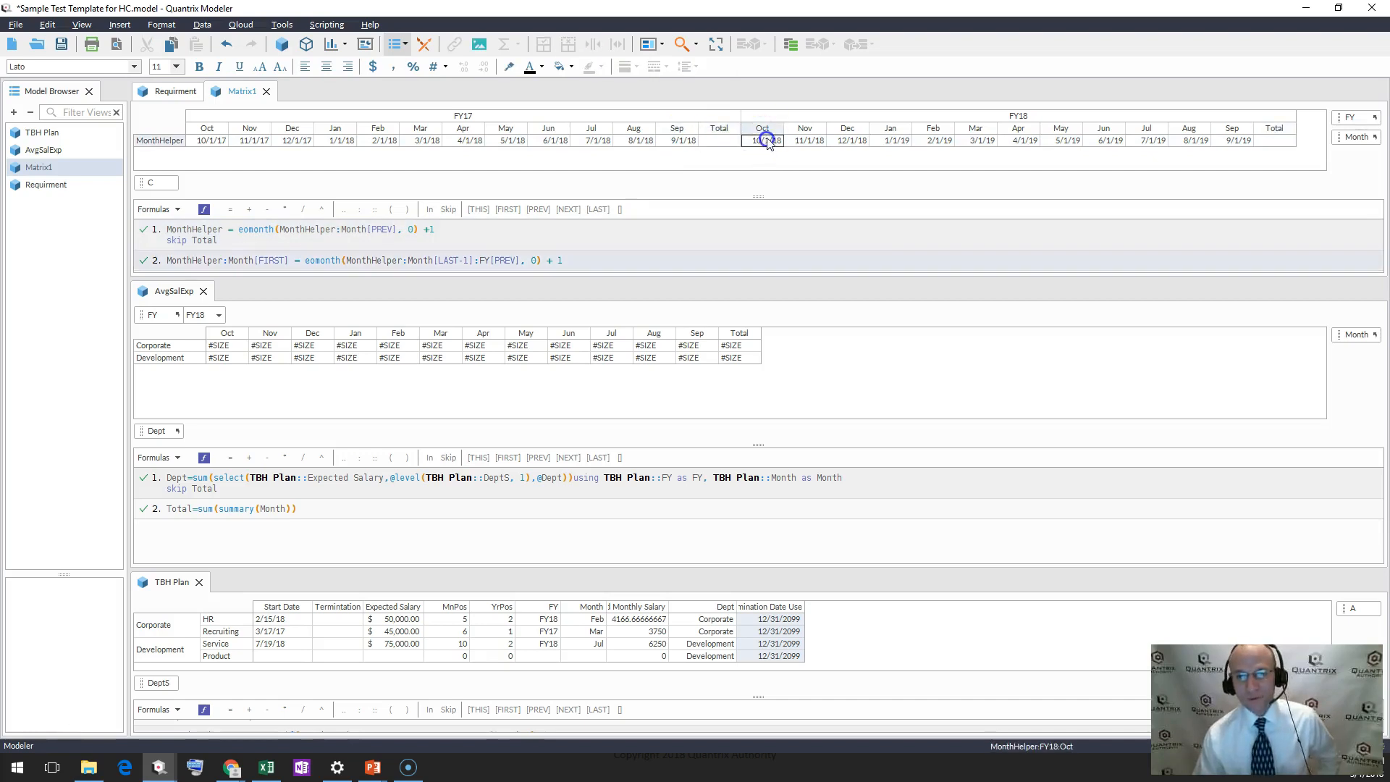
{"action": "left_click", "coordinate": [1234, 120]}
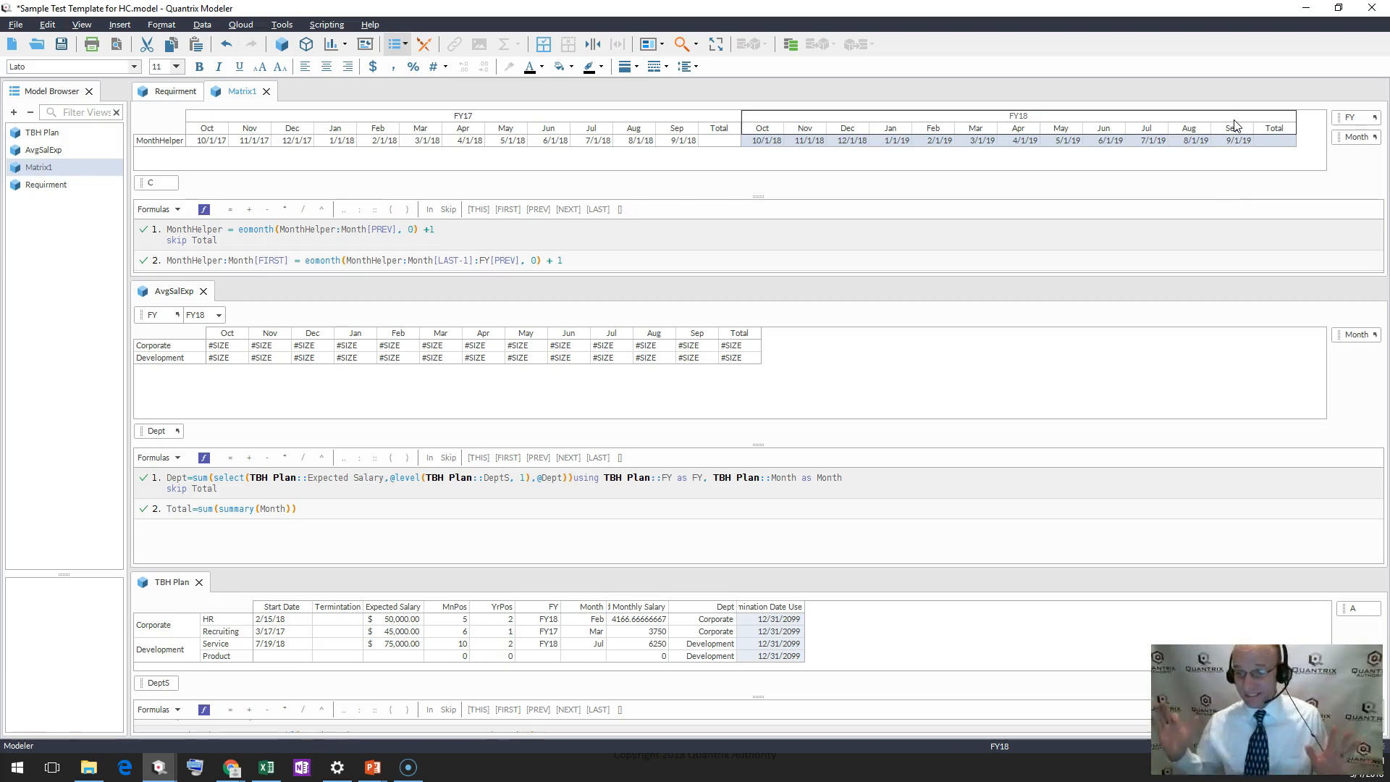
{"action": "key", "text": "Return"}
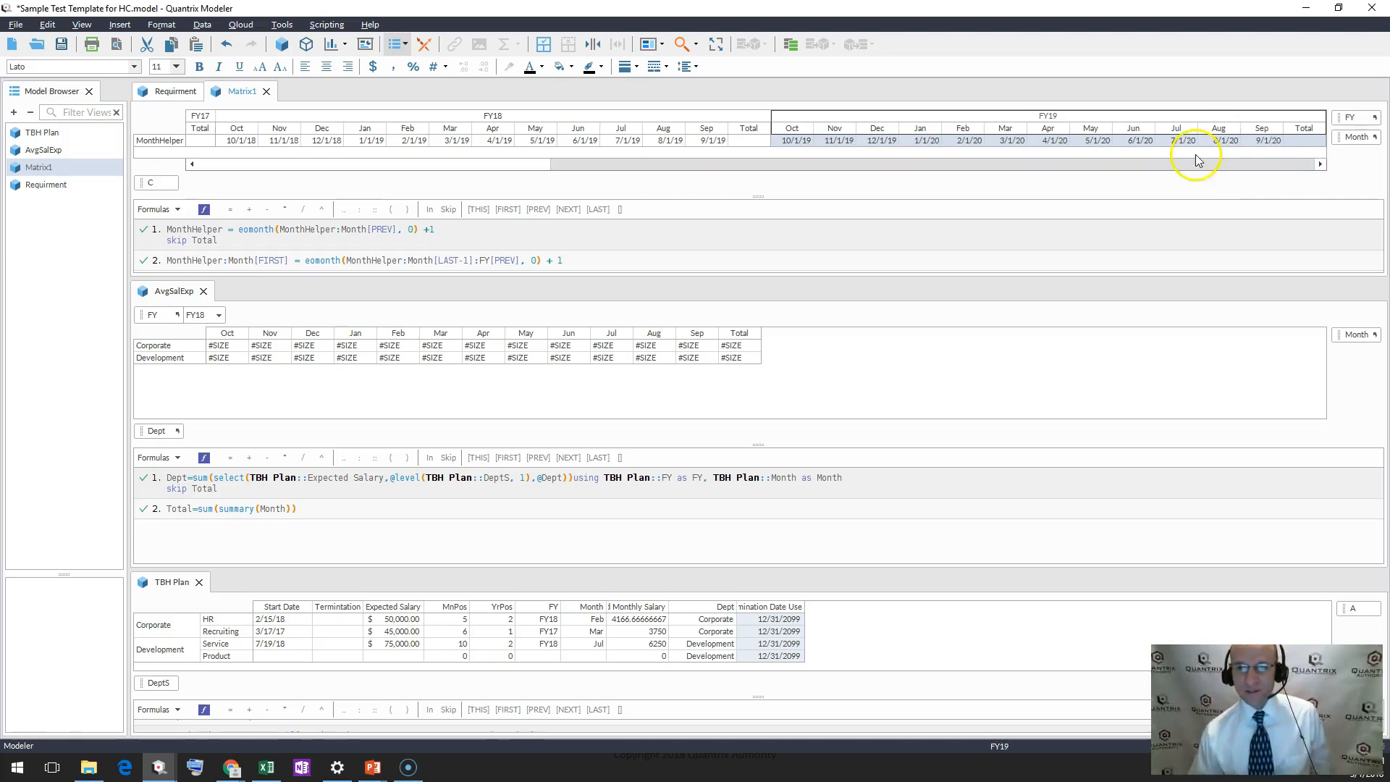
{"action": "left_click_drag", "start_coordinate": [1172, 166], "coordinate": [1222, 164]}
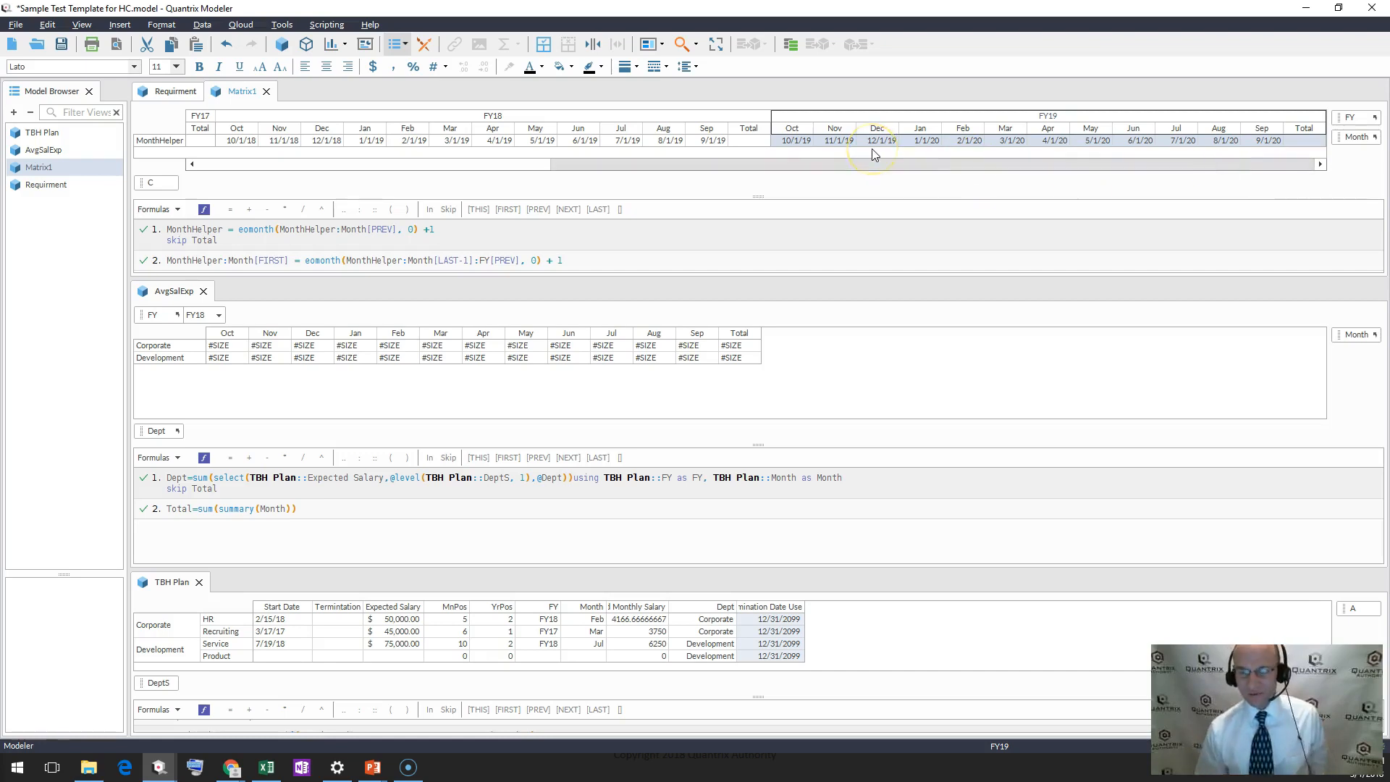
{"action": "key", "text": "Delete"}
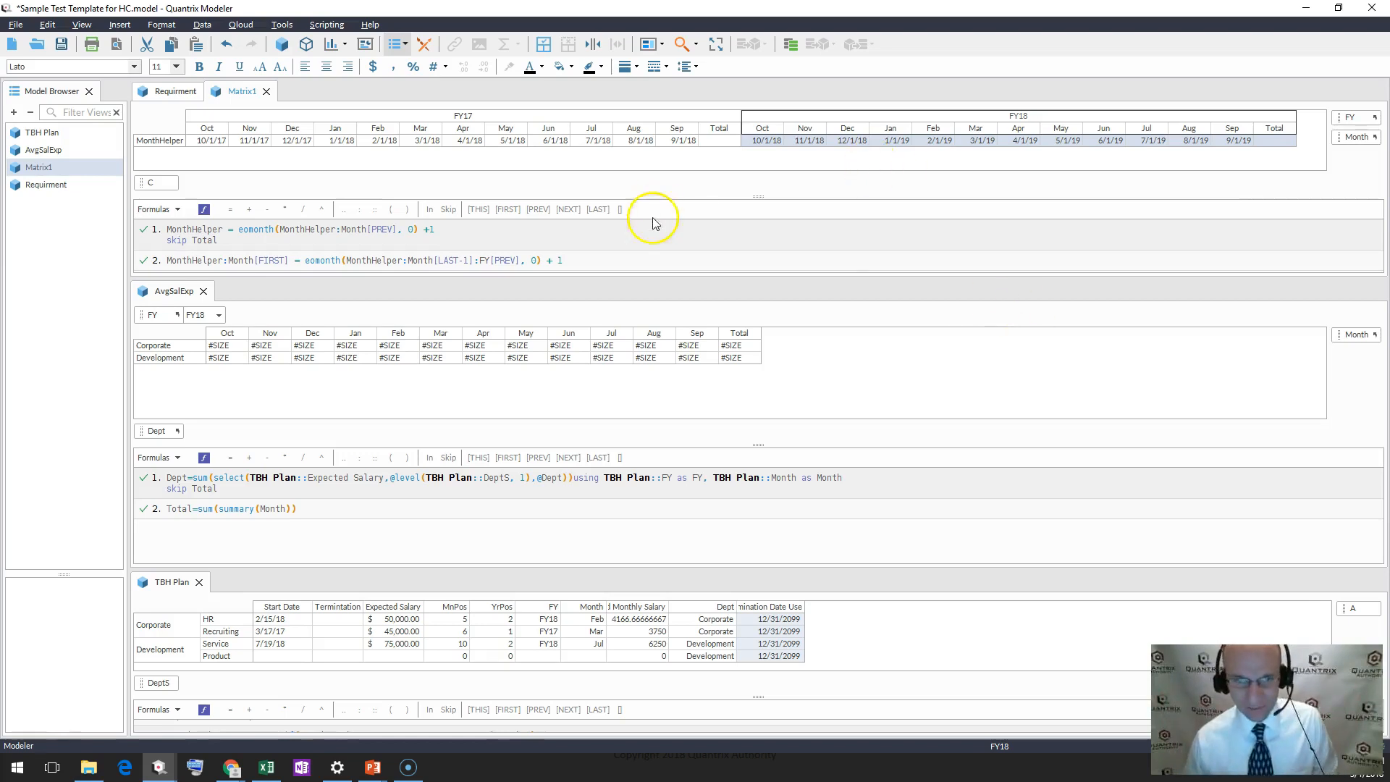
- Examine the Expected Monthly Salary values for HR, Recruiting and Service in TBH Plan
{"action": "left_click", "coordinate": [592, 288]}
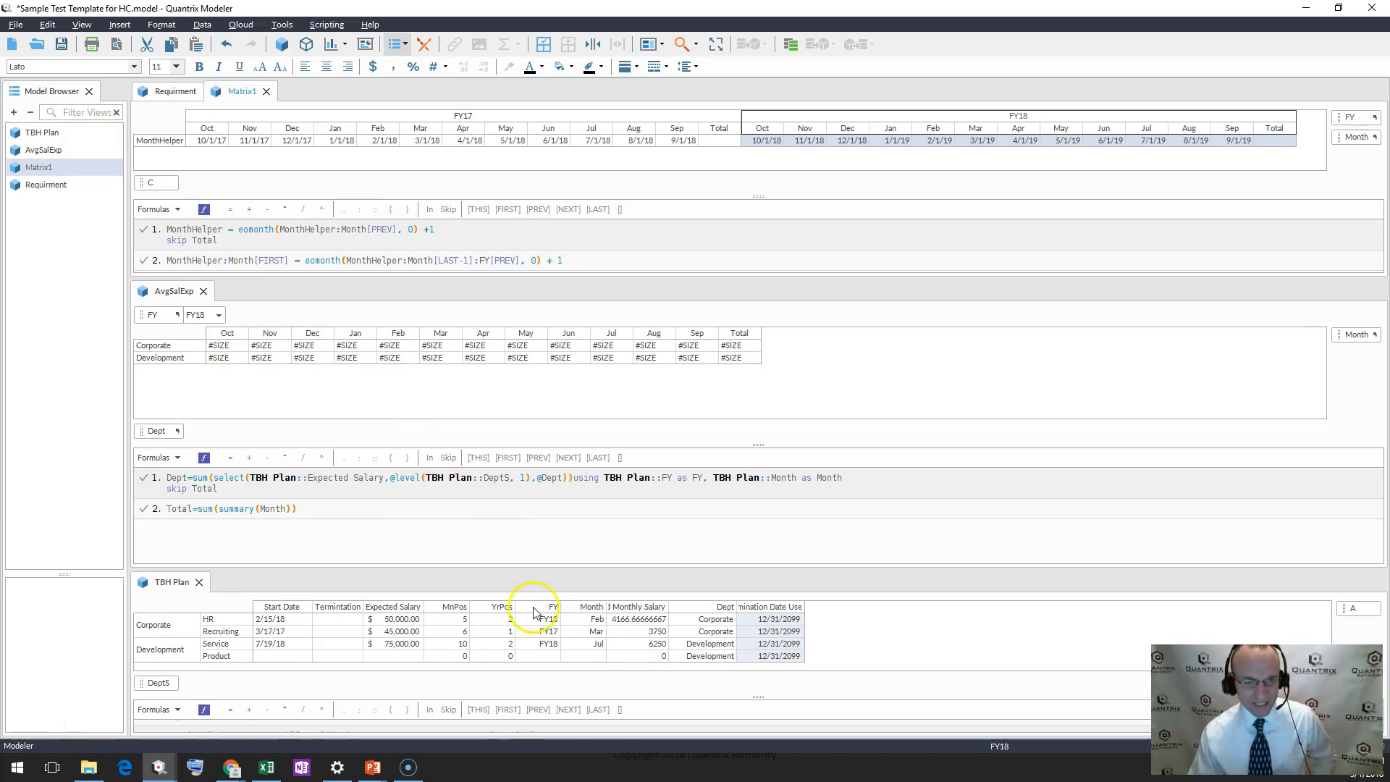
{"action": "left_click_drag", "start_coordinate": [637, 619], "coordinate": [636, 645]}
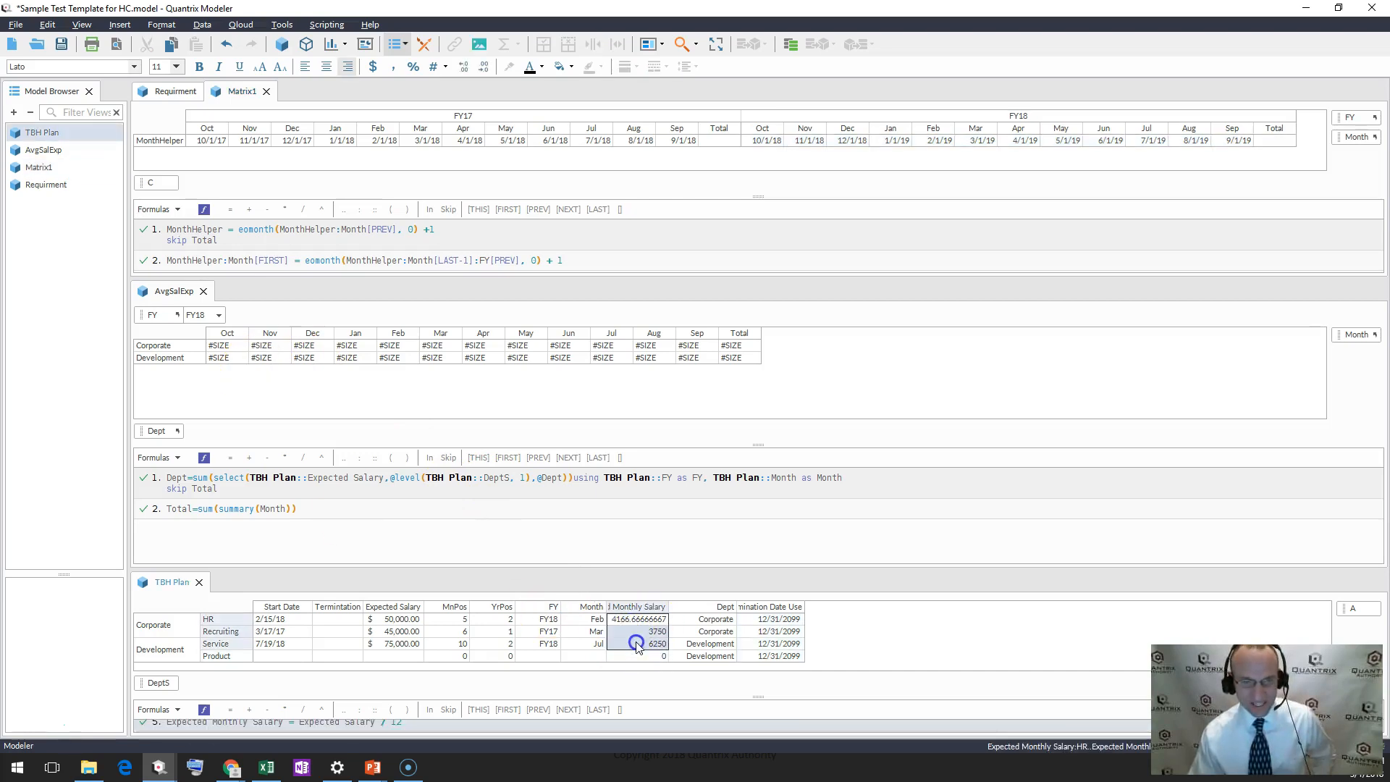
- Examine the AvgSalExp department cells from Oct to Mar and TBH Plan's Start Date and Termination Date Use columns
{"action": "left_click", "coordinate": [224, 347]}
{"action": "left_click_drag", "start_coordinate": [224, 347], "coordinate": [447, 358]}
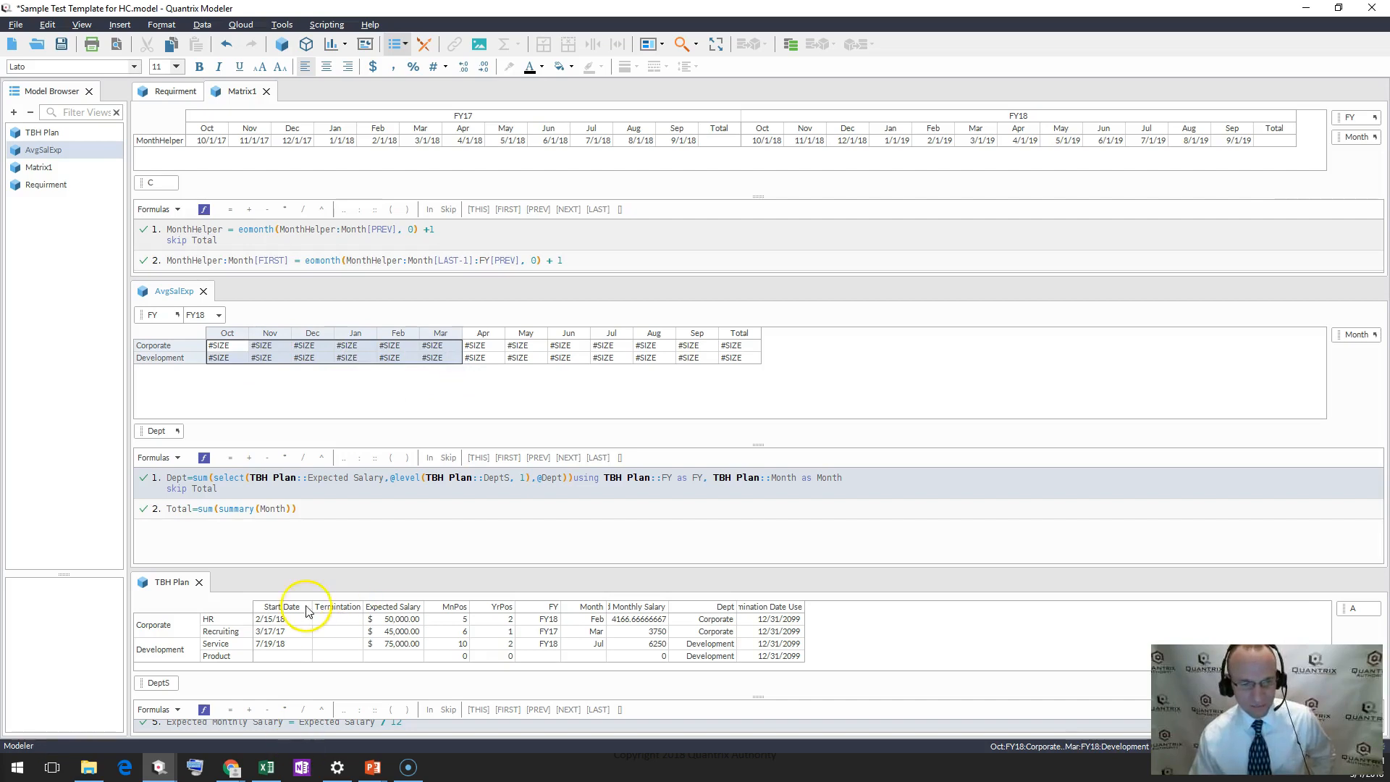
{"action": "left_click", "coordinate": [279, 607]}
{"action": "left_click", "coordinate": [783, 608]}
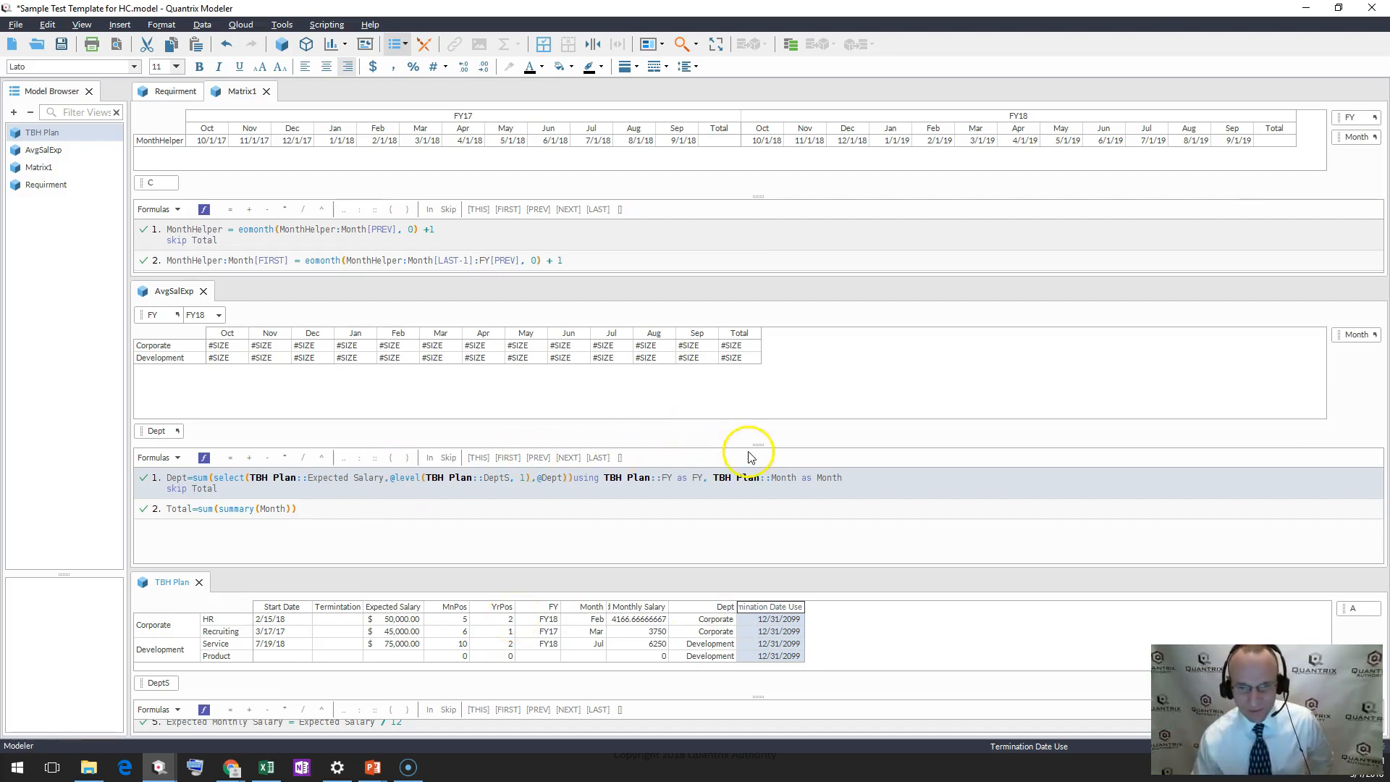
- Enlarge the AvgSalExp formula area and insert an empty formula after the first one
{"action": "left_click_drag", "start_coordinate": [754, 446], "coordinate": [754, 431]}
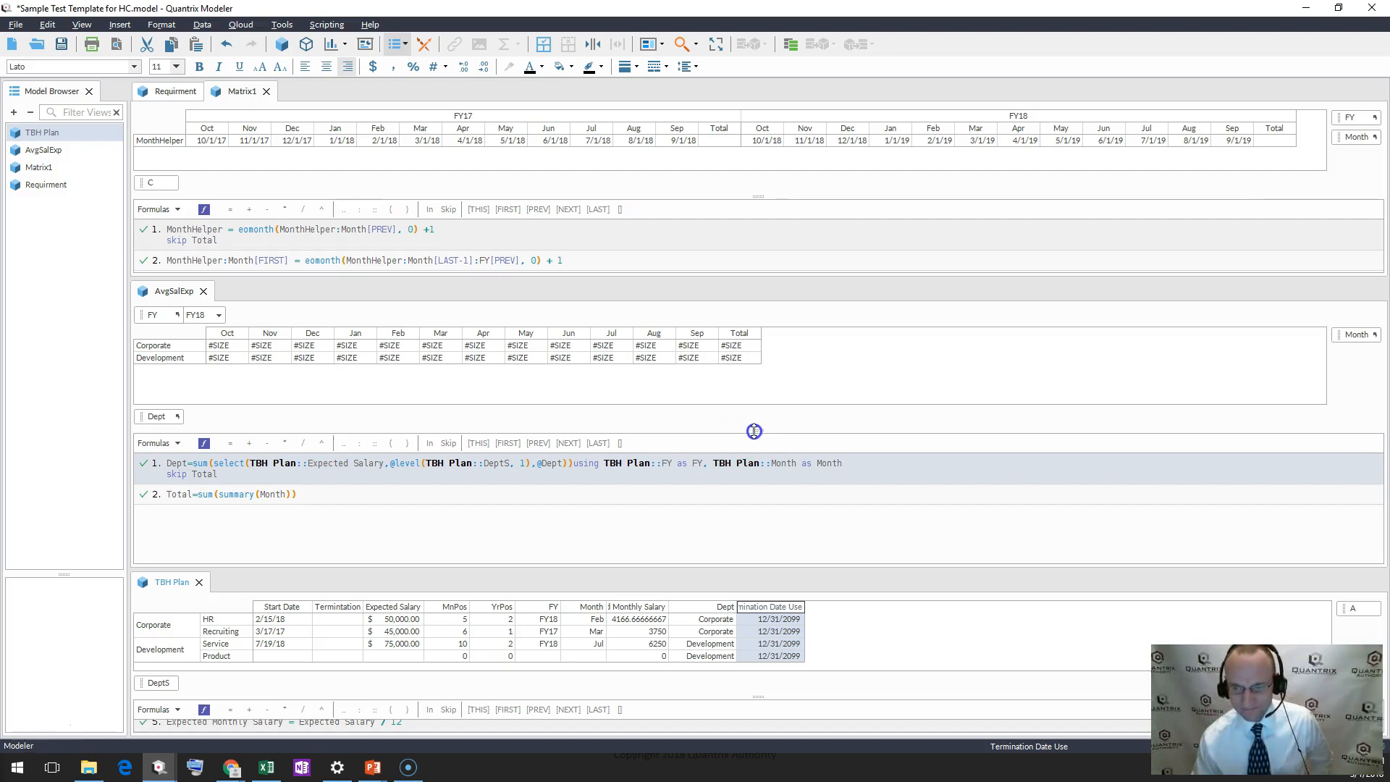
{"action": "left_click", "coordinate": [206, 462]}
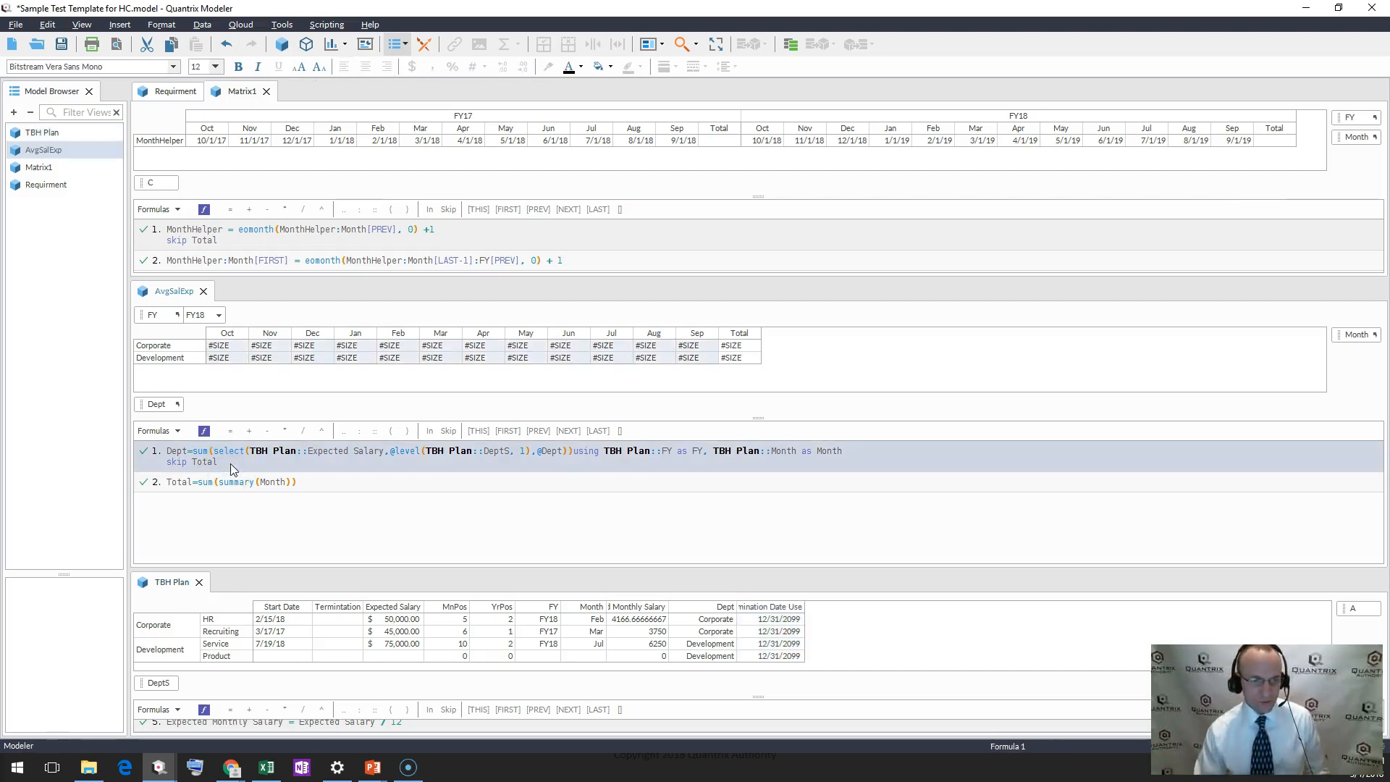
{"action": "key", "text": "Down"}
{"action": "left_click", "coordinate": [230, 463]}
{"action": "key", "text": "Return"}
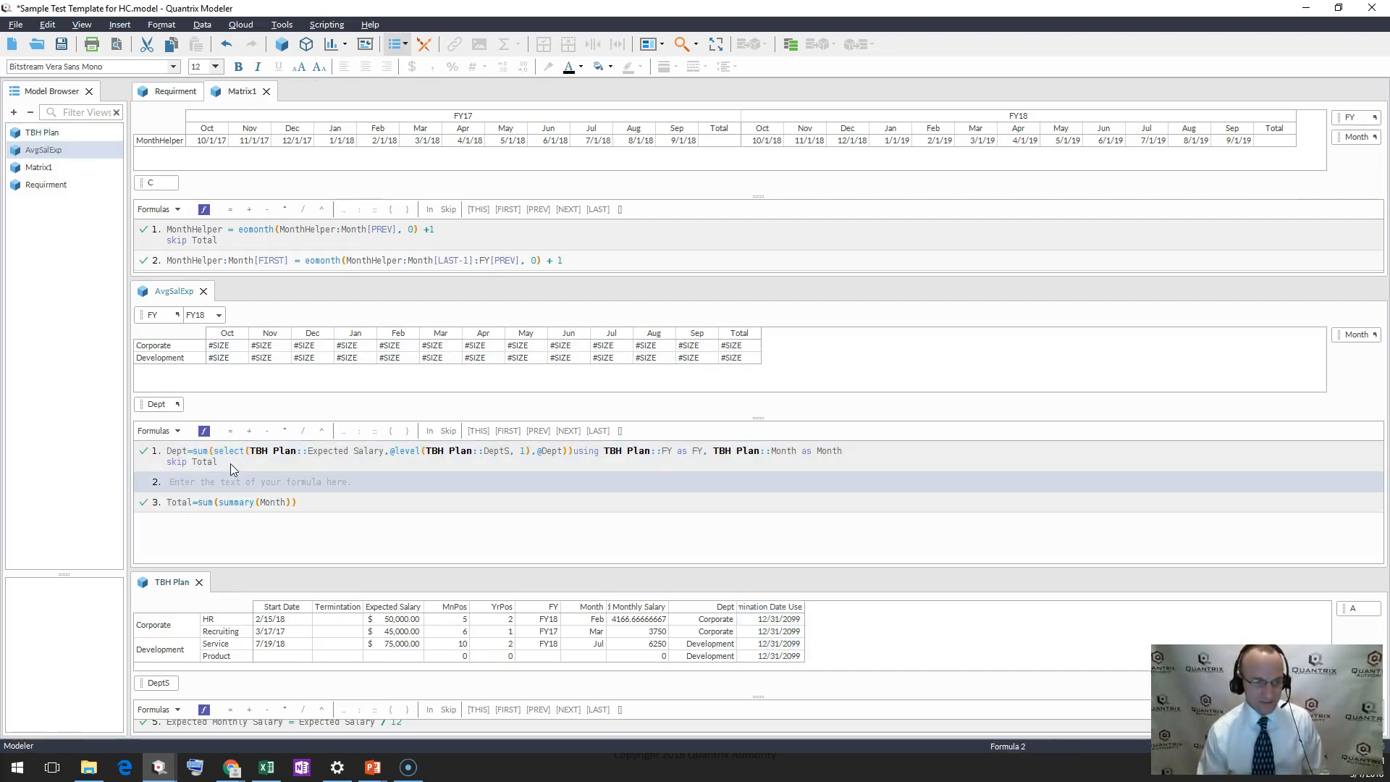
- Begin the new AvgSalExp formula as Dept = sum(select(TBH Plan::Expected Monthly Salary, with a comma on a new line for the key list
{"action": "type", "text": "Dept "}
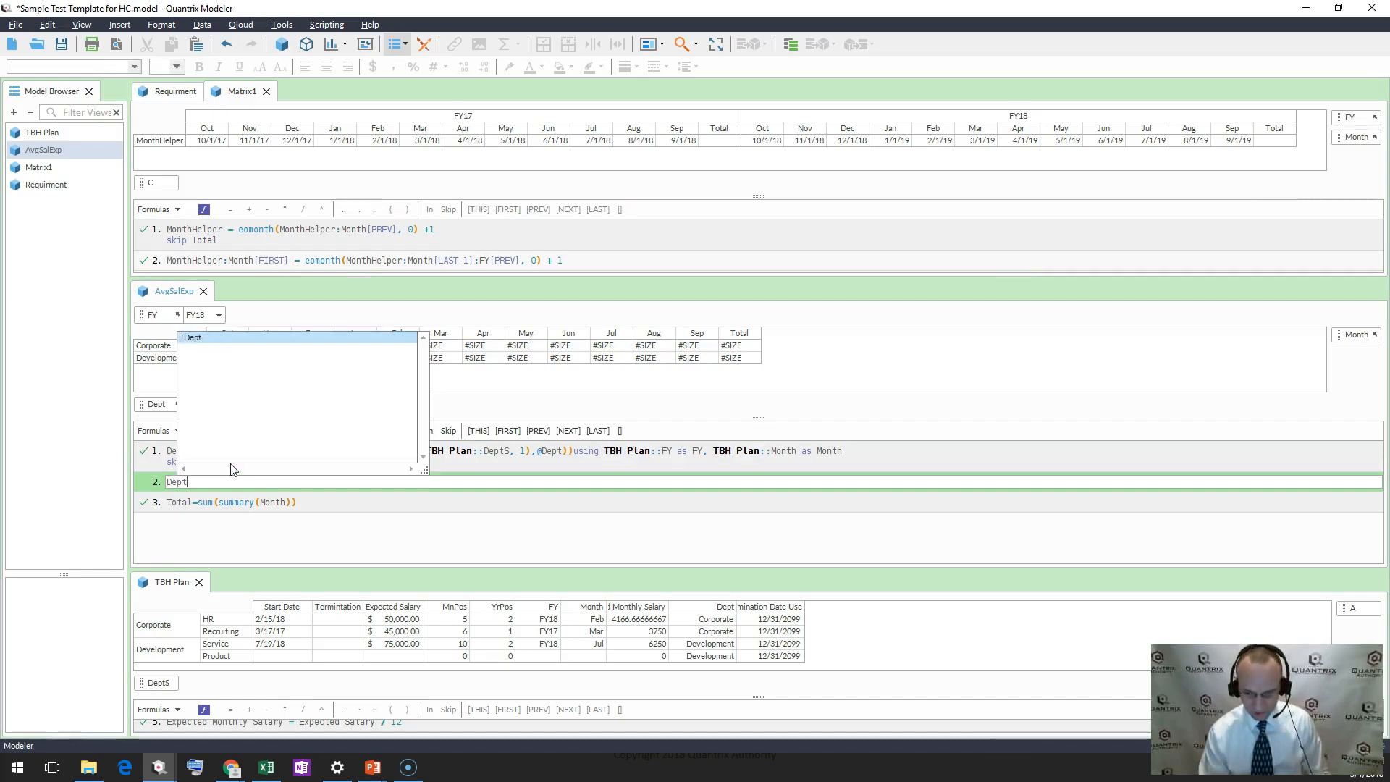
{"action": "type", "text": "= "}
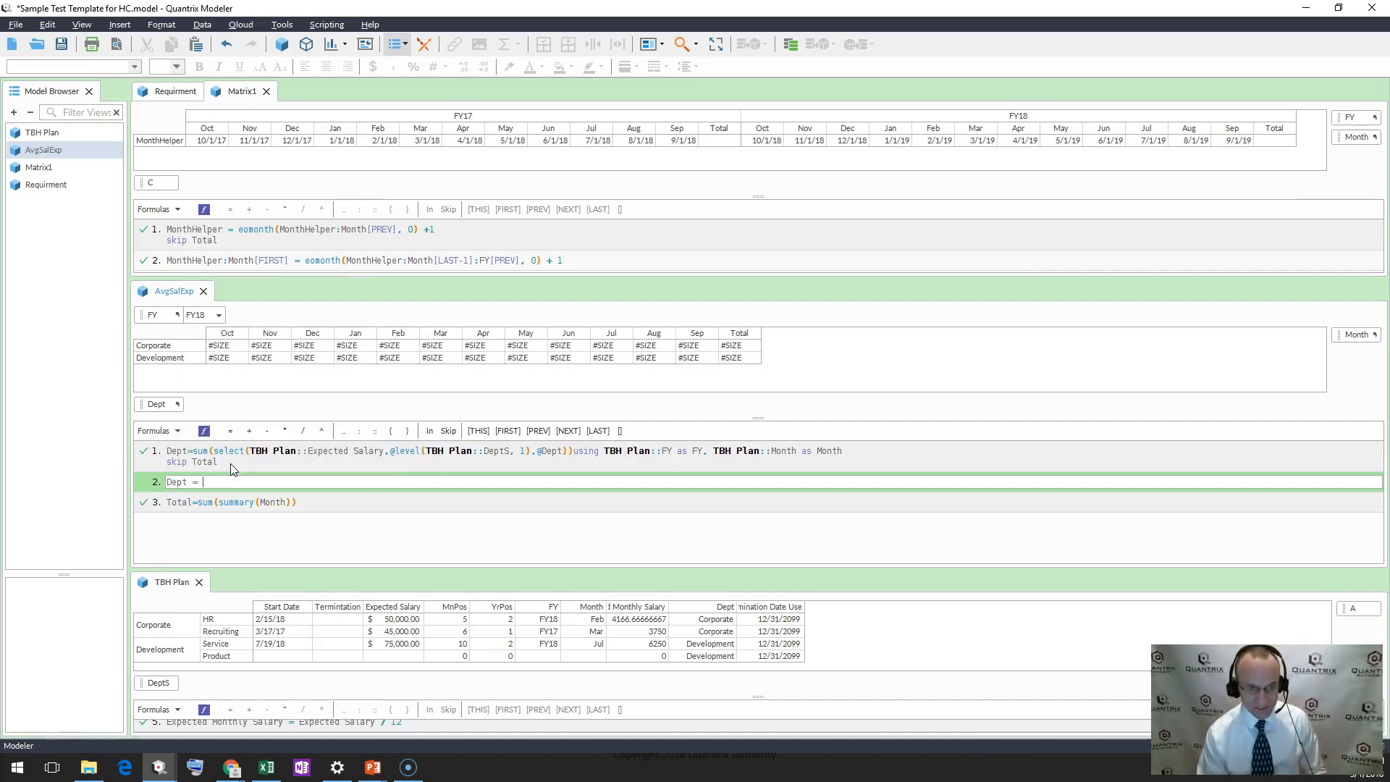
{"action": "type", "text": "sum(s"}
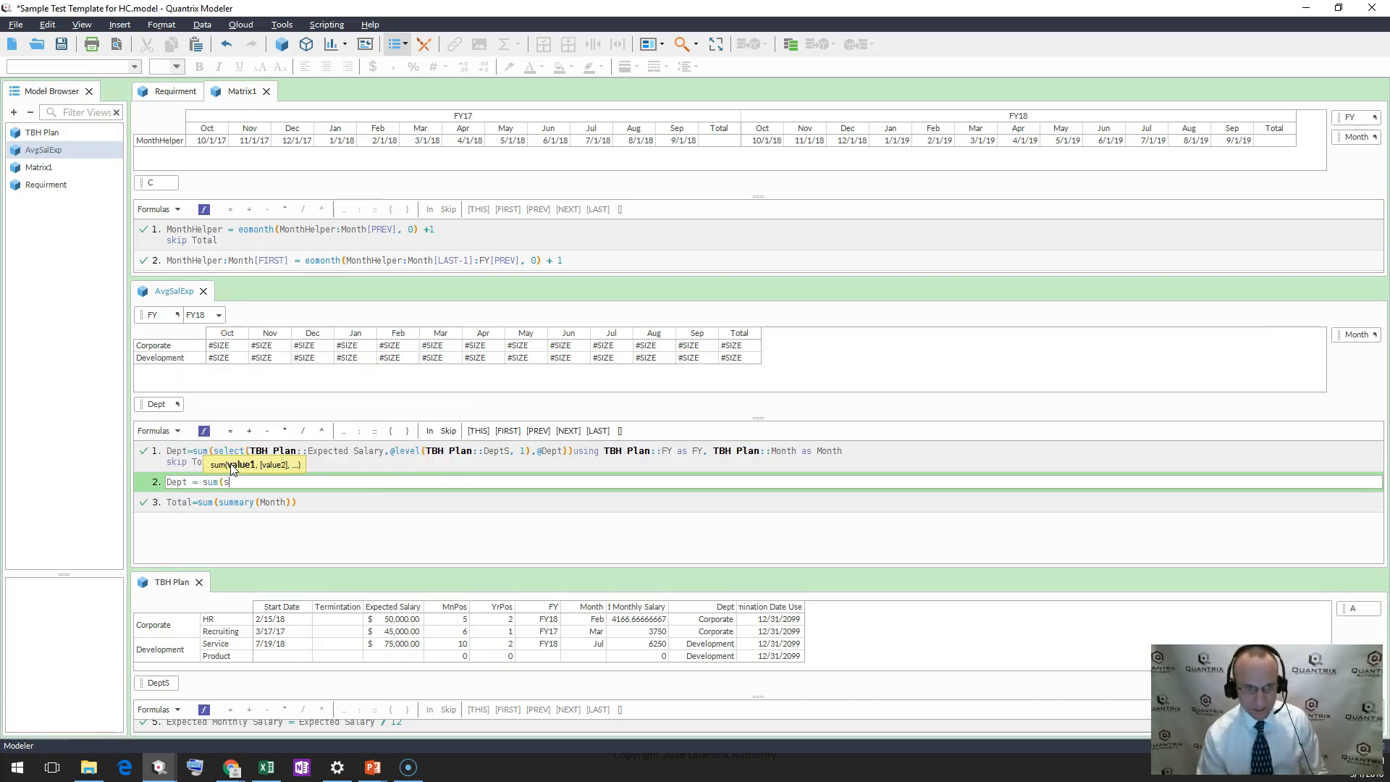
{"action": "type", "text": "elect("}
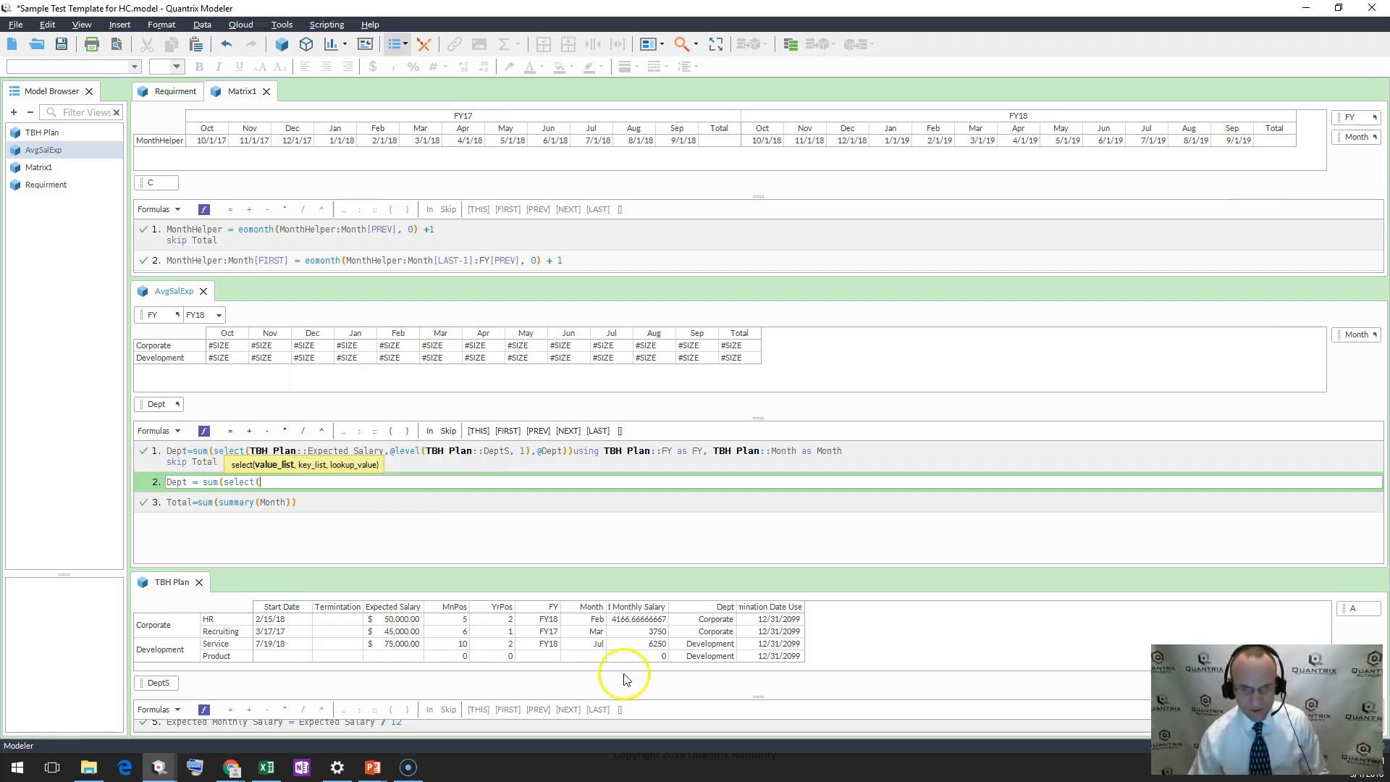
{"action": "left_click", "coordinate": [638, 606]}
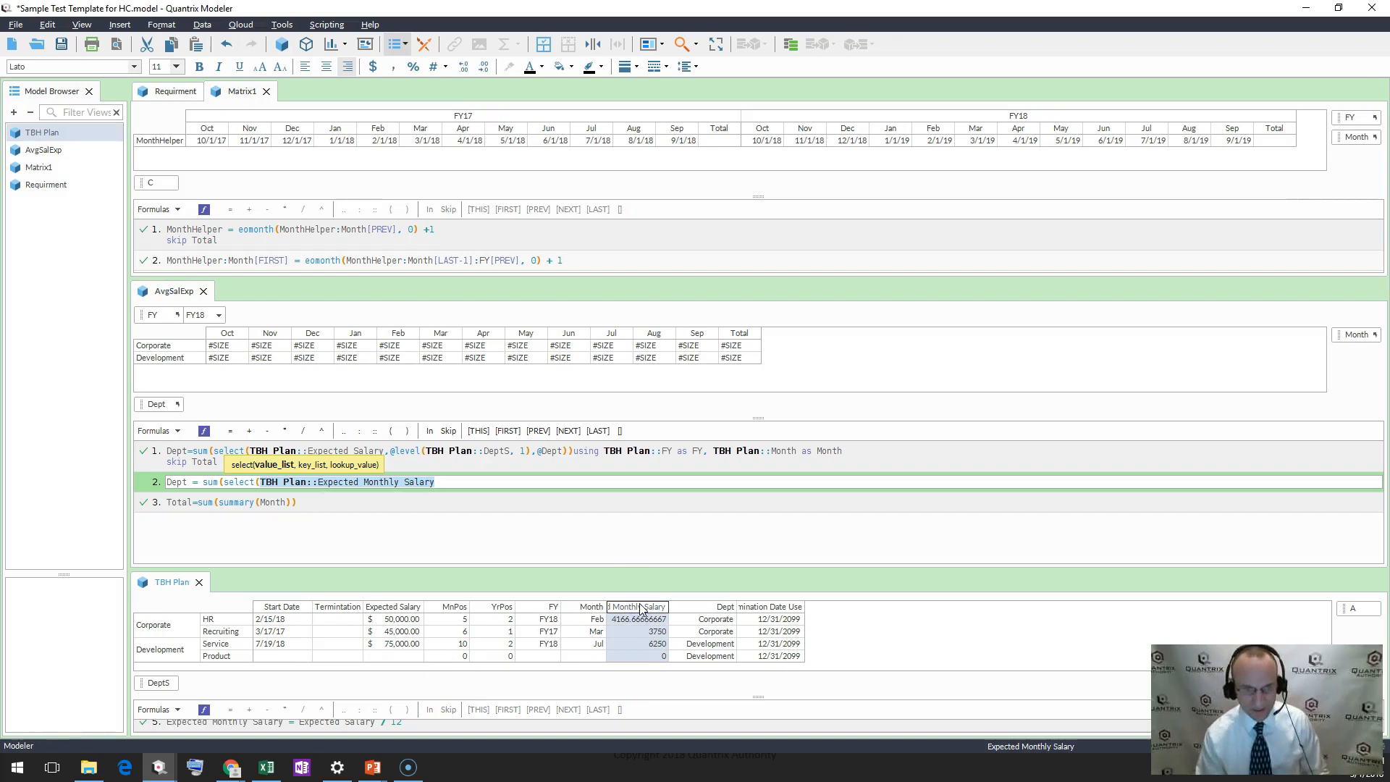
{"action": "type", "text": ","}
{"action": "key", "text": "Return"}
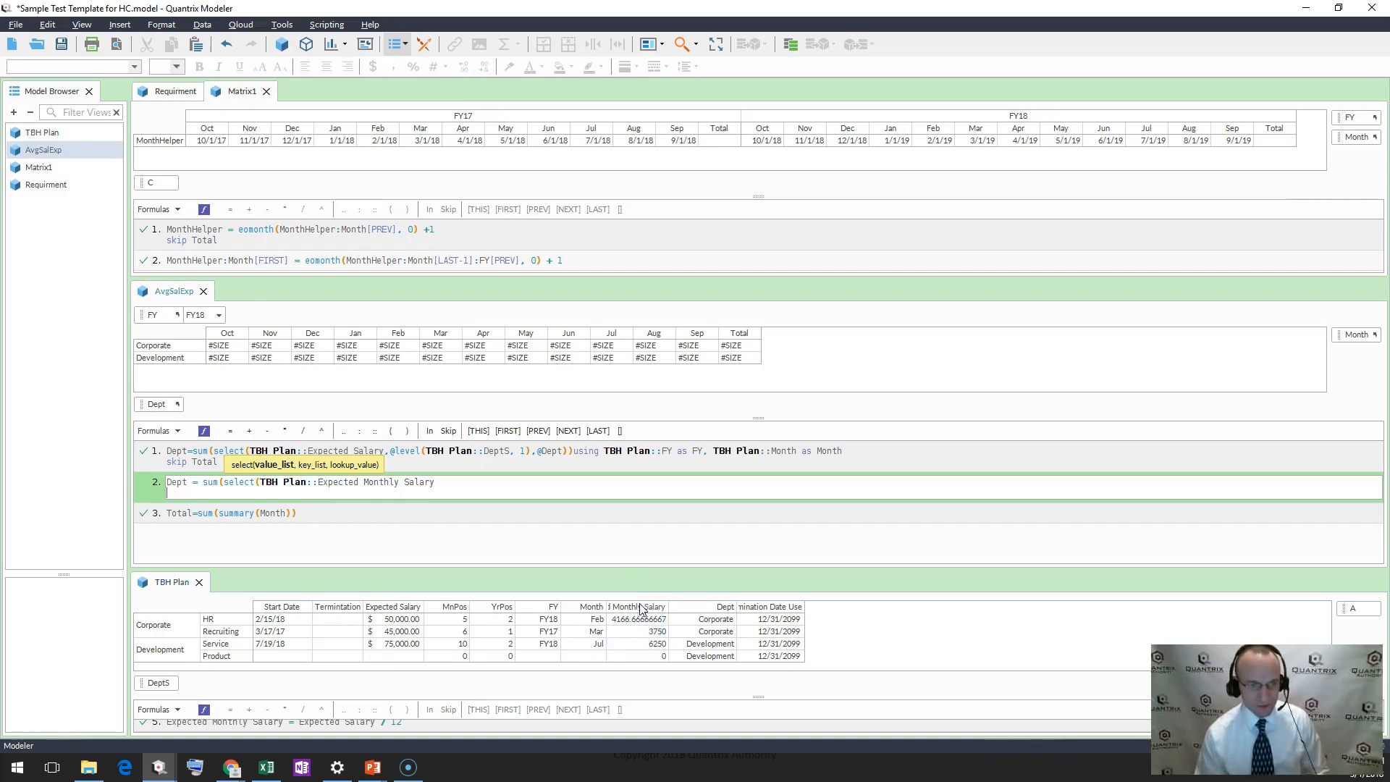
{"action": "type", "text": ","}
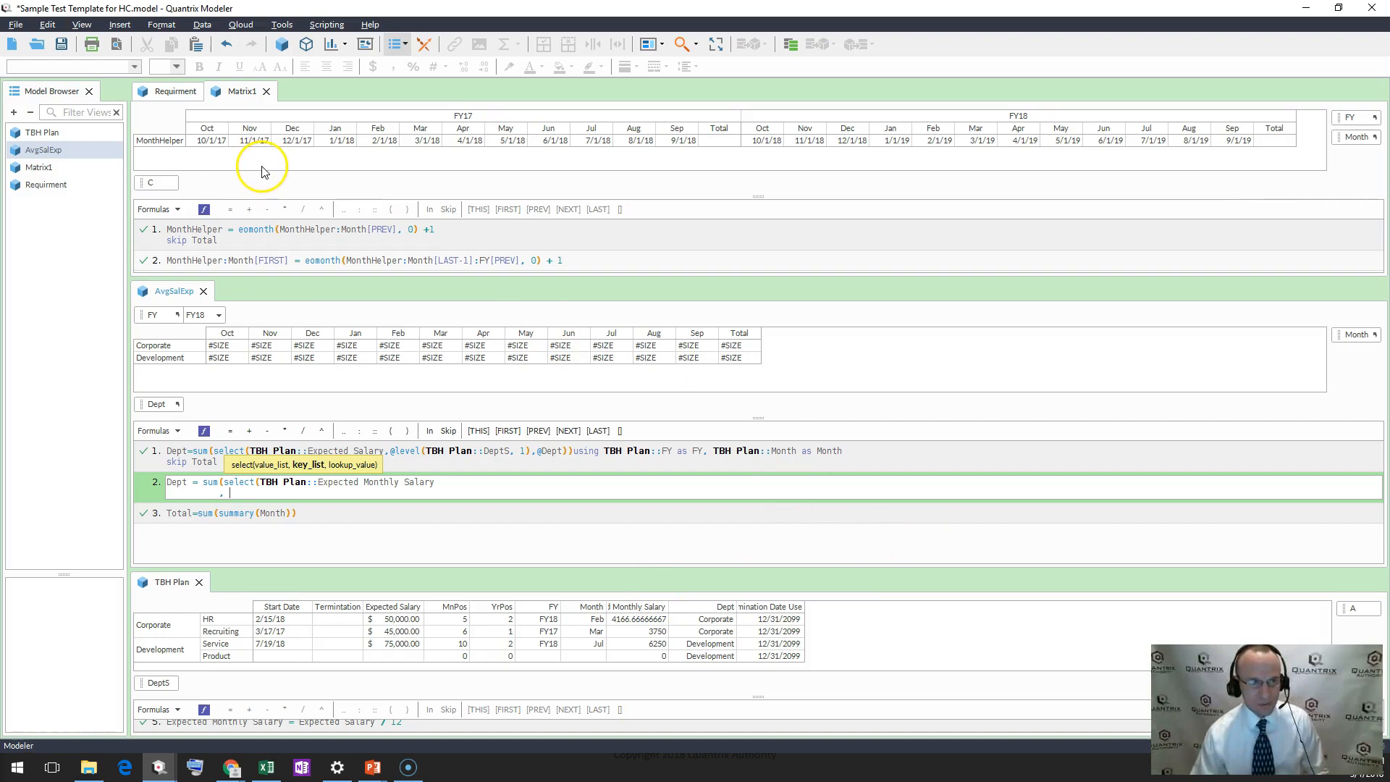
- Enter the start condition Matrix1::MonthHelper > = TBH Plan::Start Date as the select's key list
{"action": "left_click", "coordinate": [180, 147]}
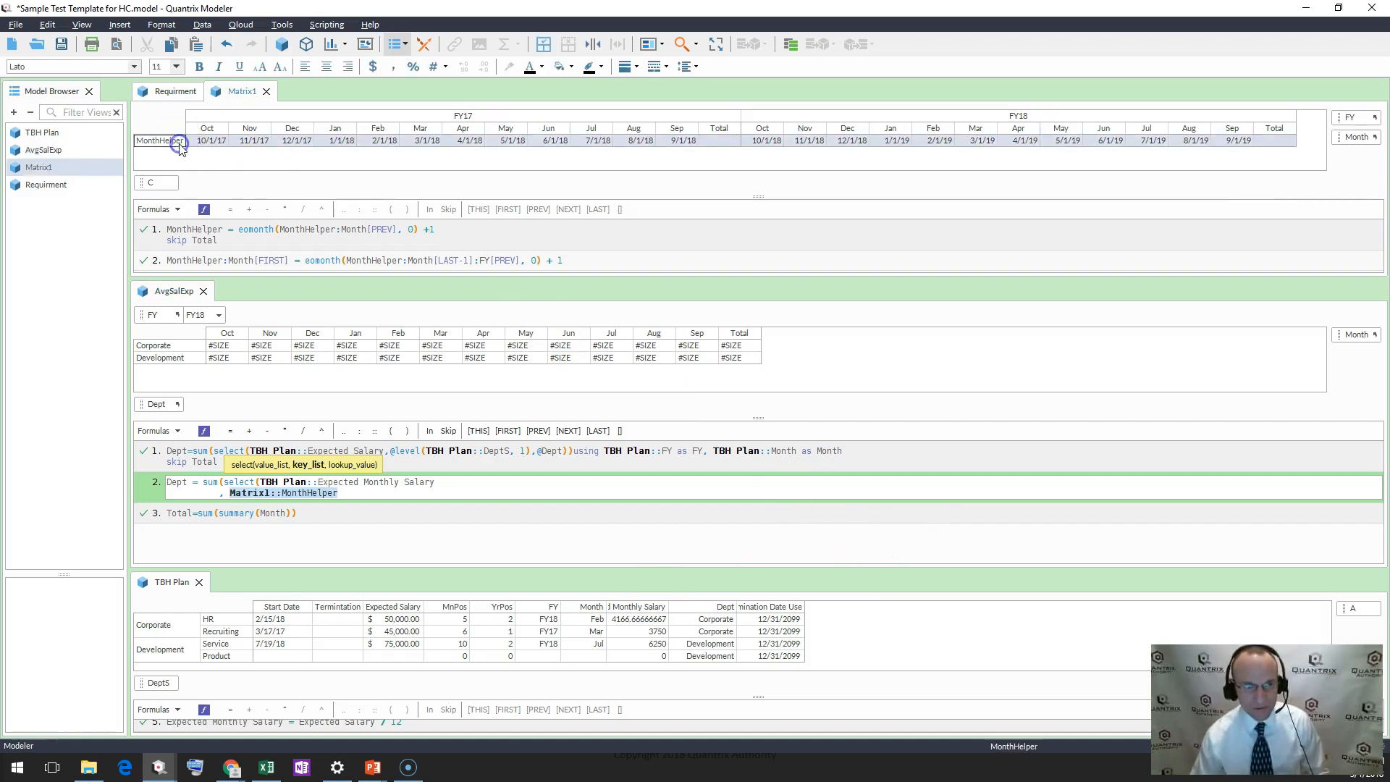
{"action": "type", "text": "> ="}
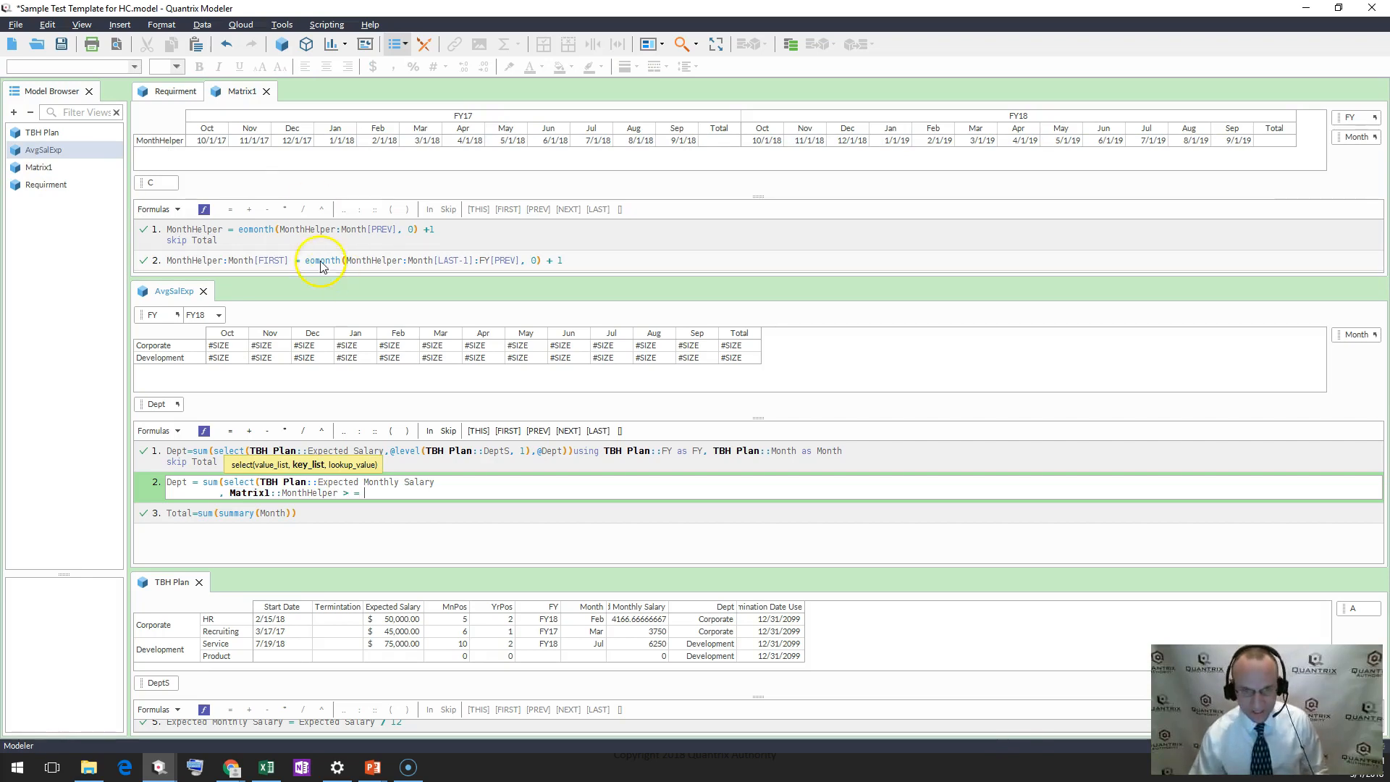
{"action": "left_click", "coordinate": [291, 608]}
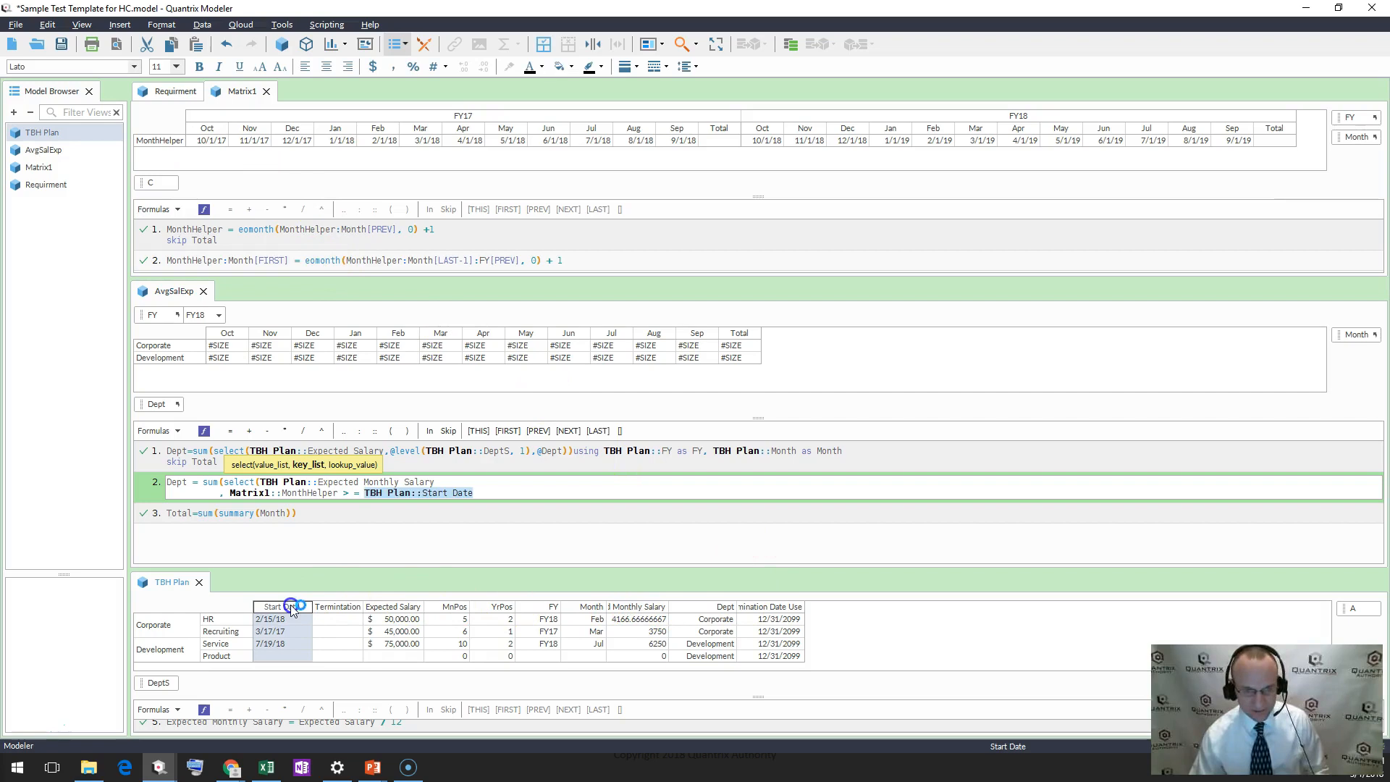
- Add a new indented line with #AND# Matrix1::MonthHelper <= TBH Plan::Termination Date Use to the condition
{"action": "key", "text": "shift+Return"}
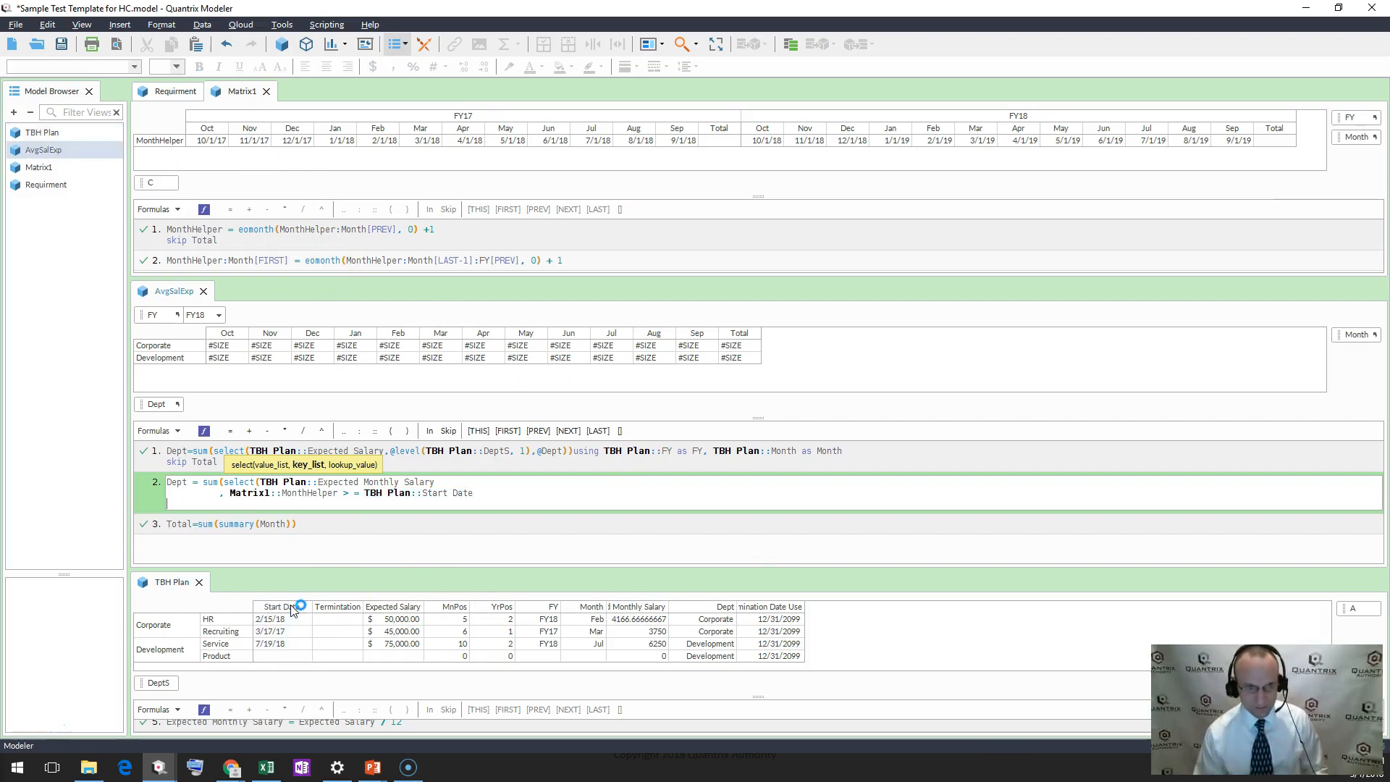
{"action": "key", "text": "Tab"}
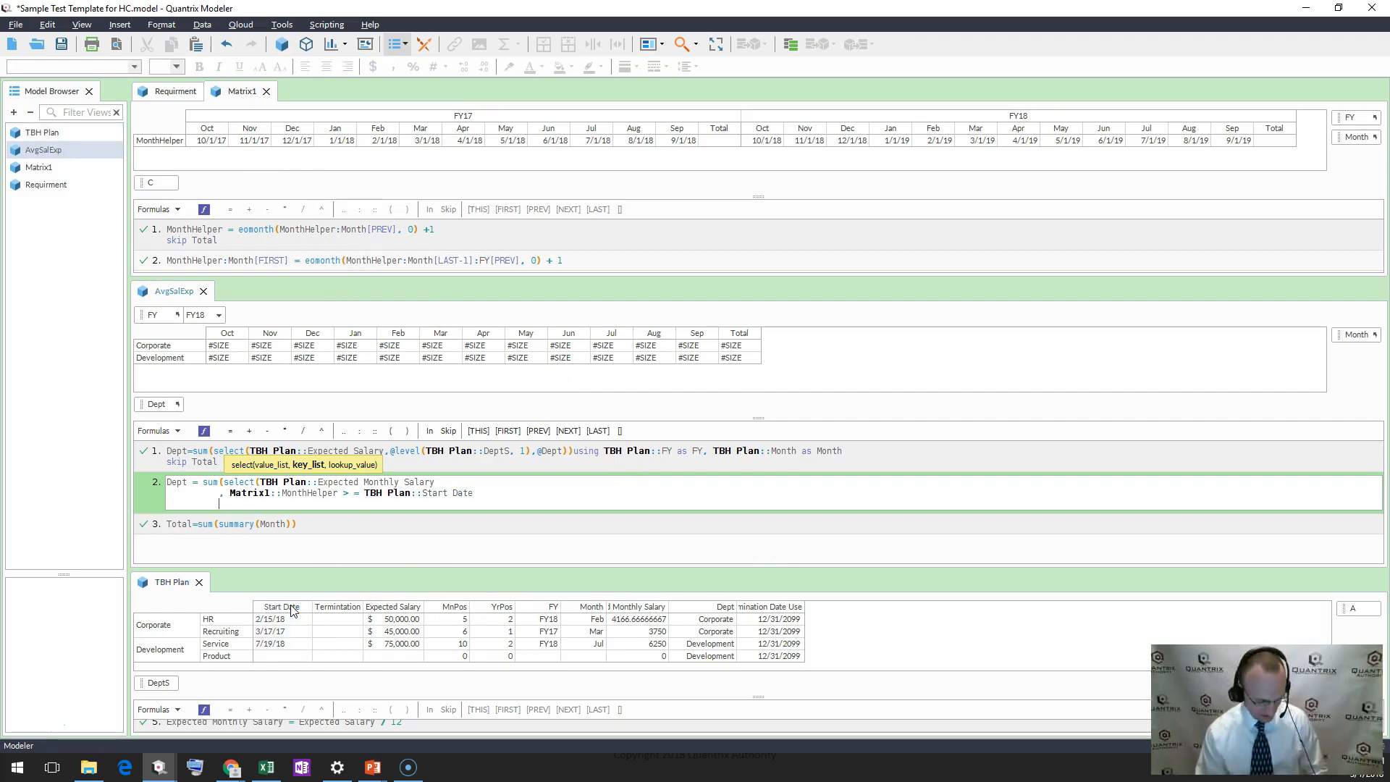
{"action": "type", "text": "#AND#"}
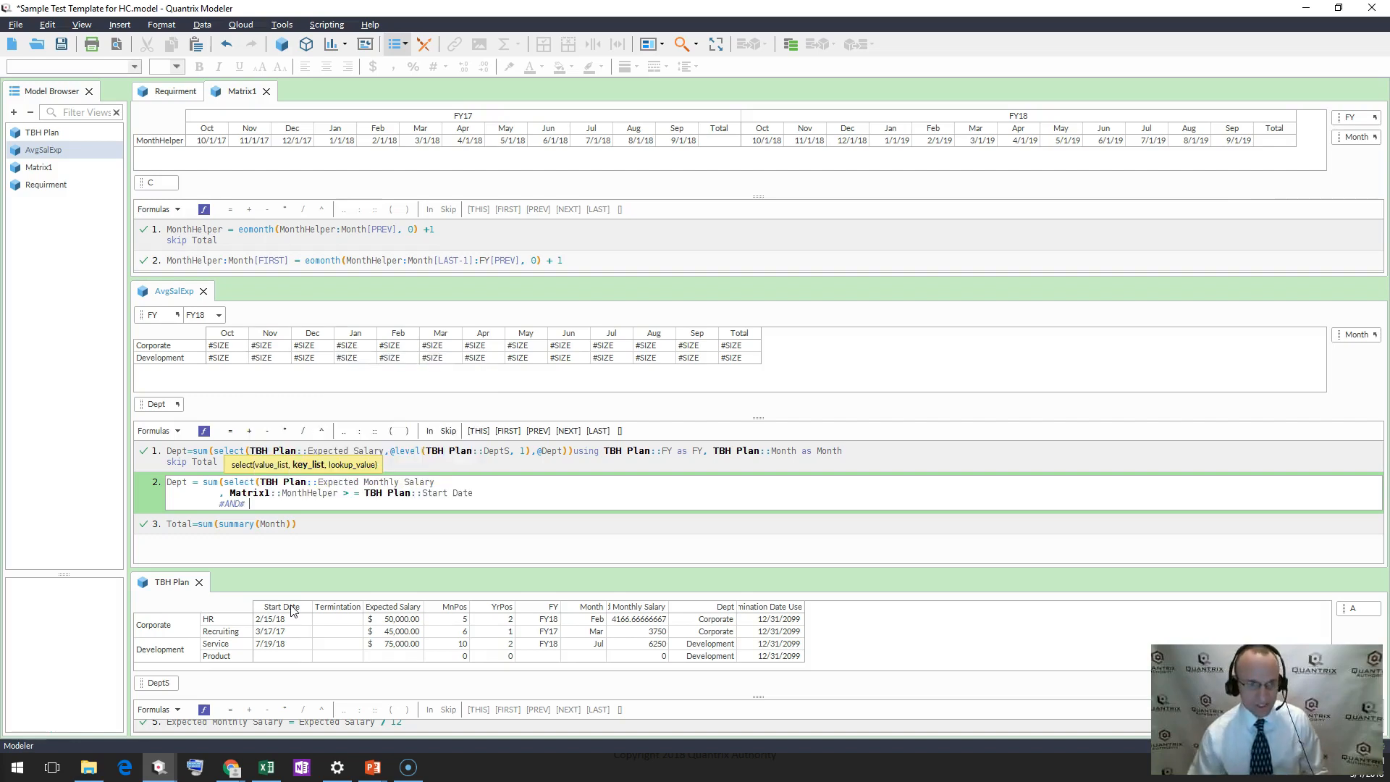
{"action": "left_click", "coordinate": [168, 147]}
{"action": "type", "text": "<="}
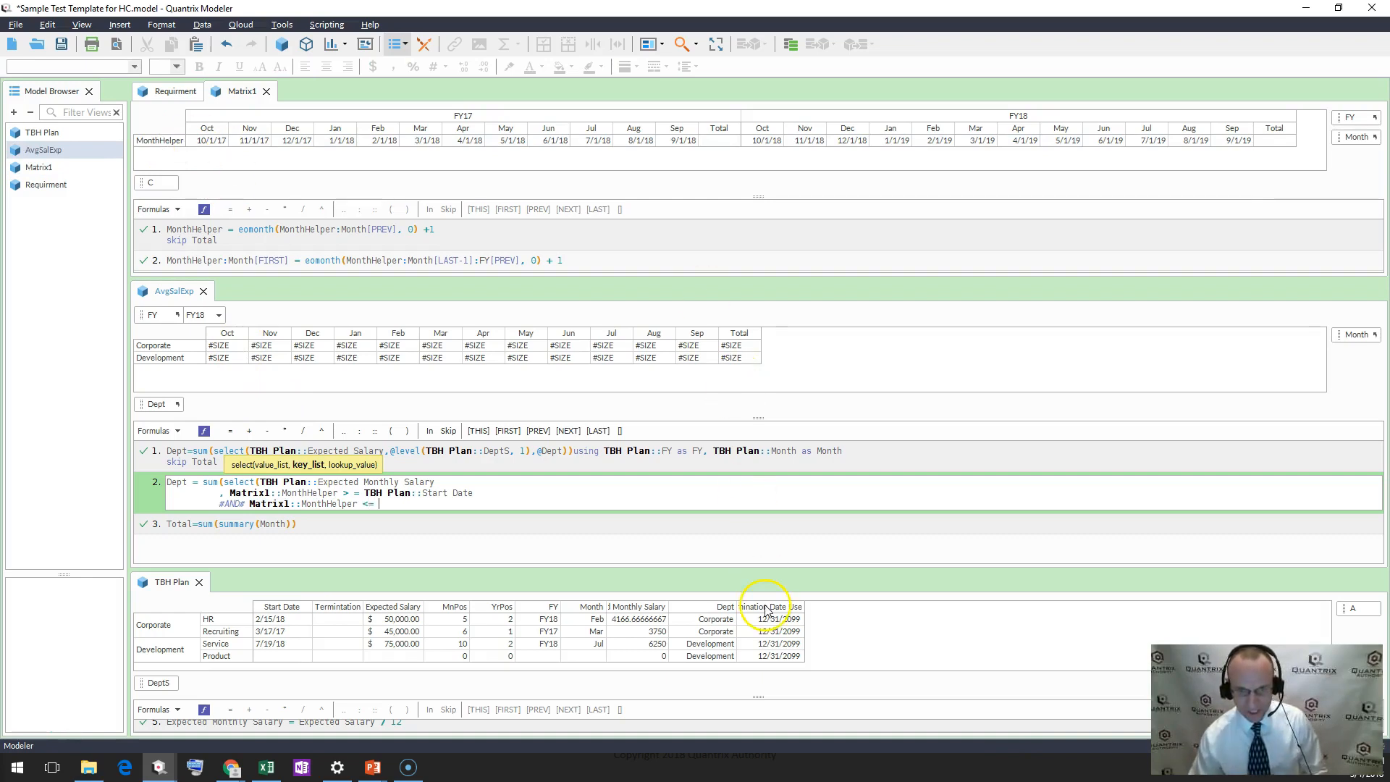
{"action": "left_click", "coordinate": [767, 609]}
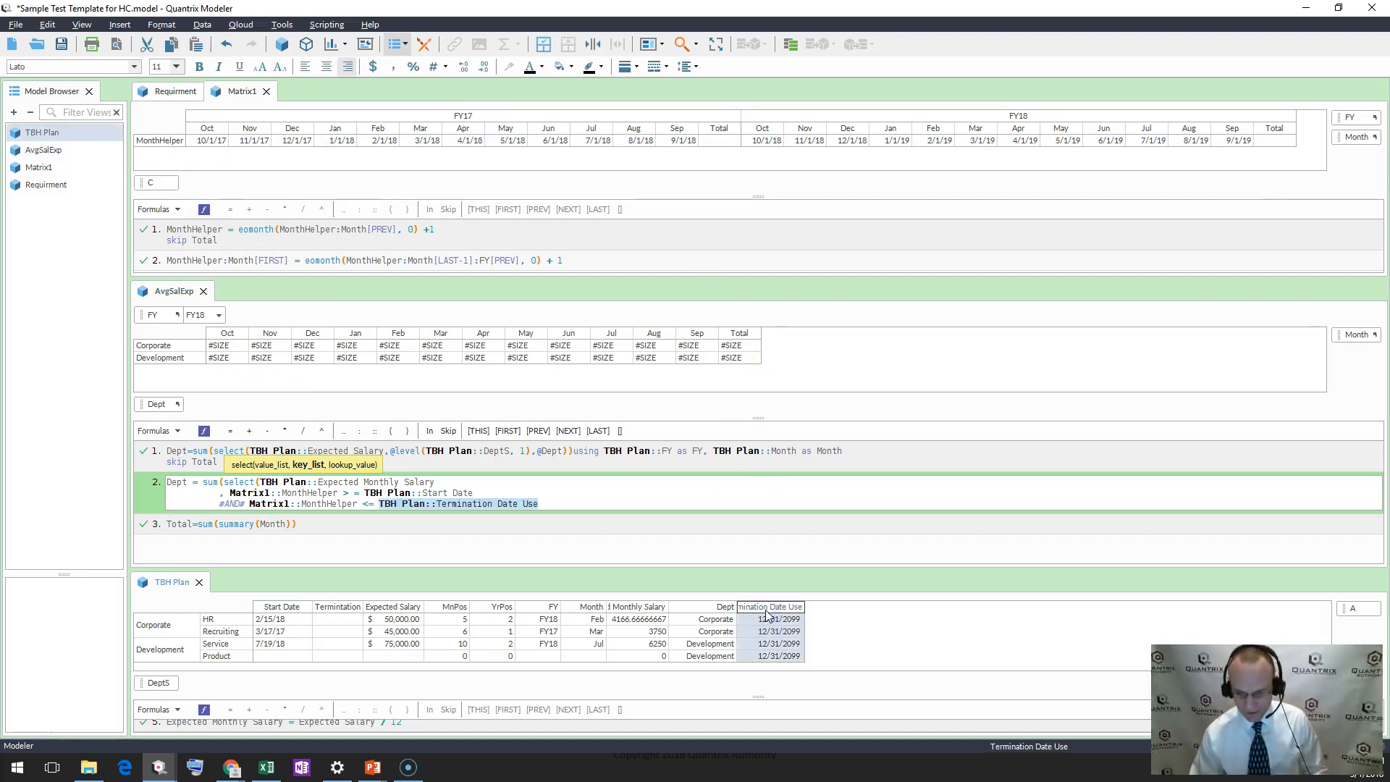
- Give the select a lookup value of 1 and close the select and sum parentheses on separate lines
{"action": "key", "text": "shift+Return"}
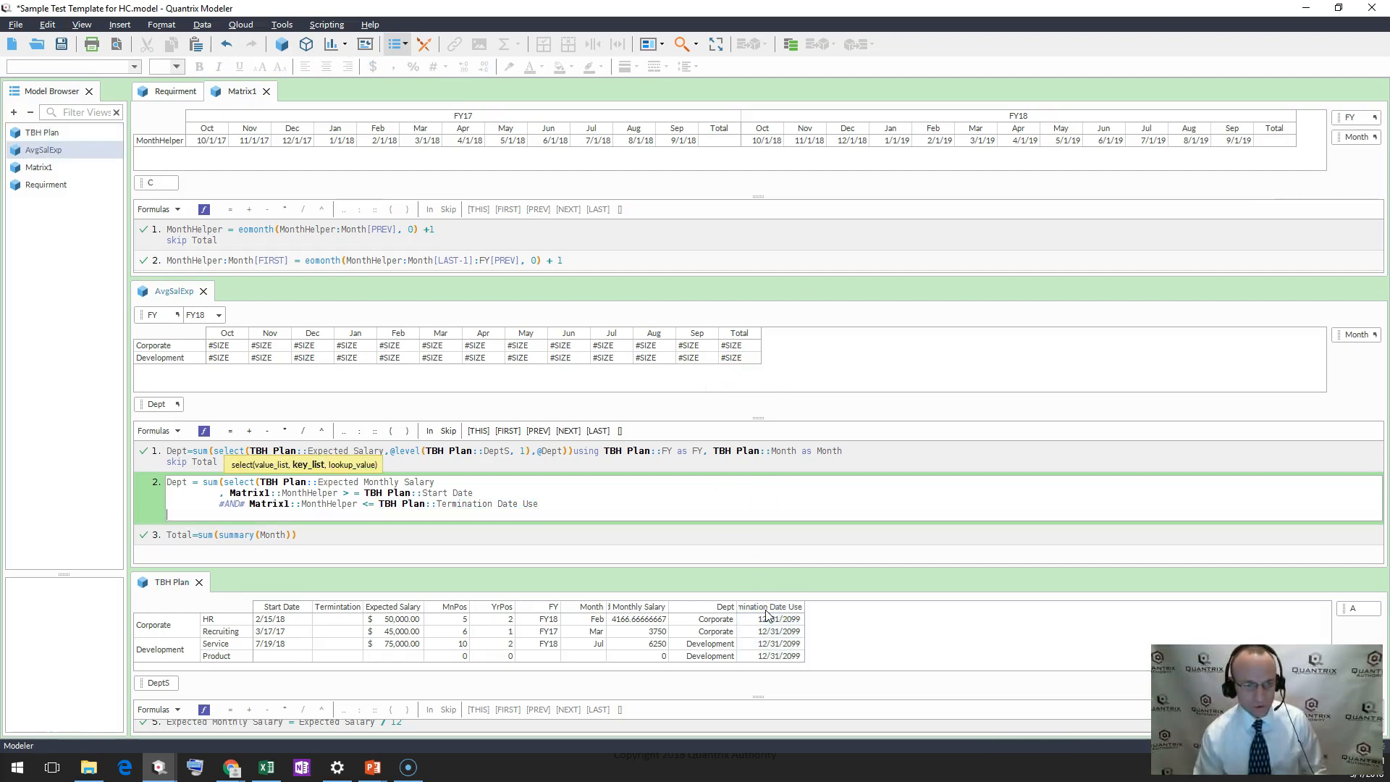
{"action": "type", "text": ","}
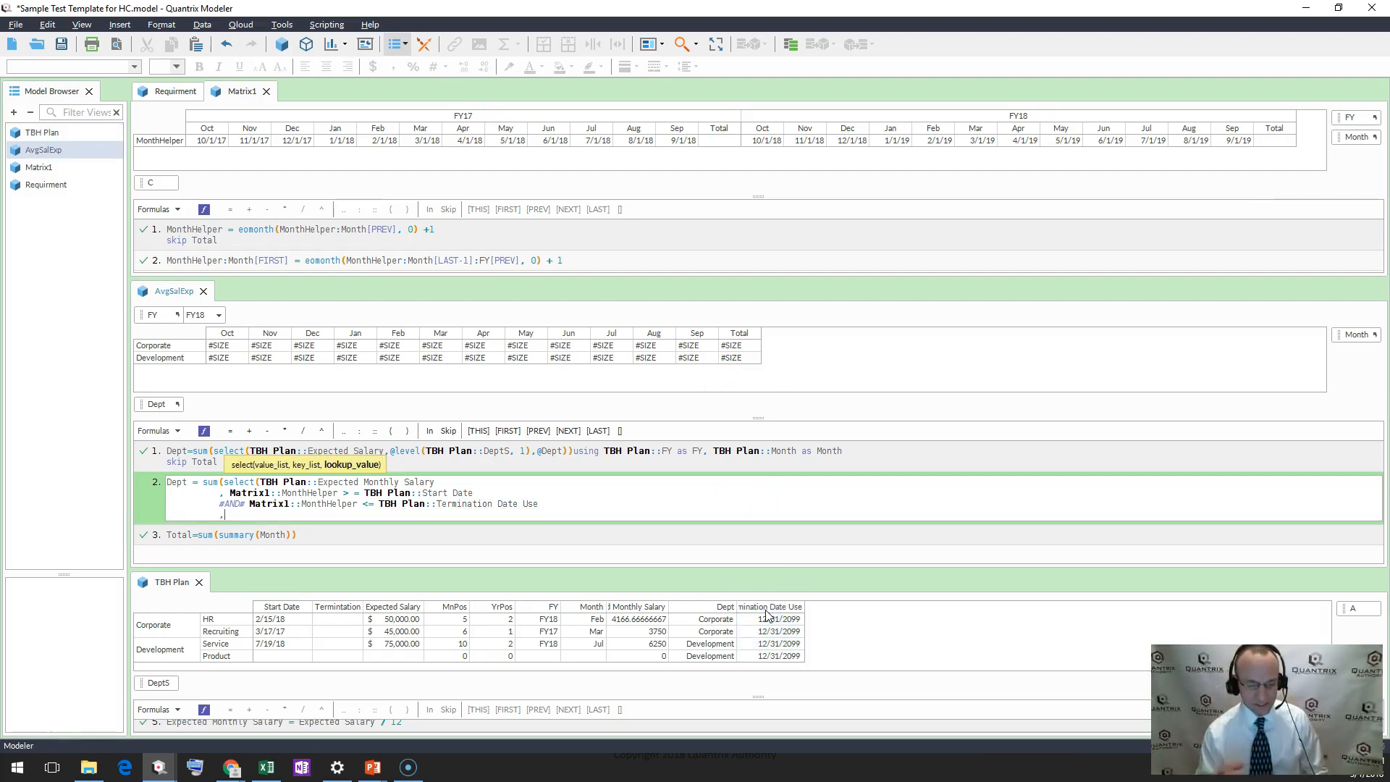
{"action": "type", "text": " 1)"}
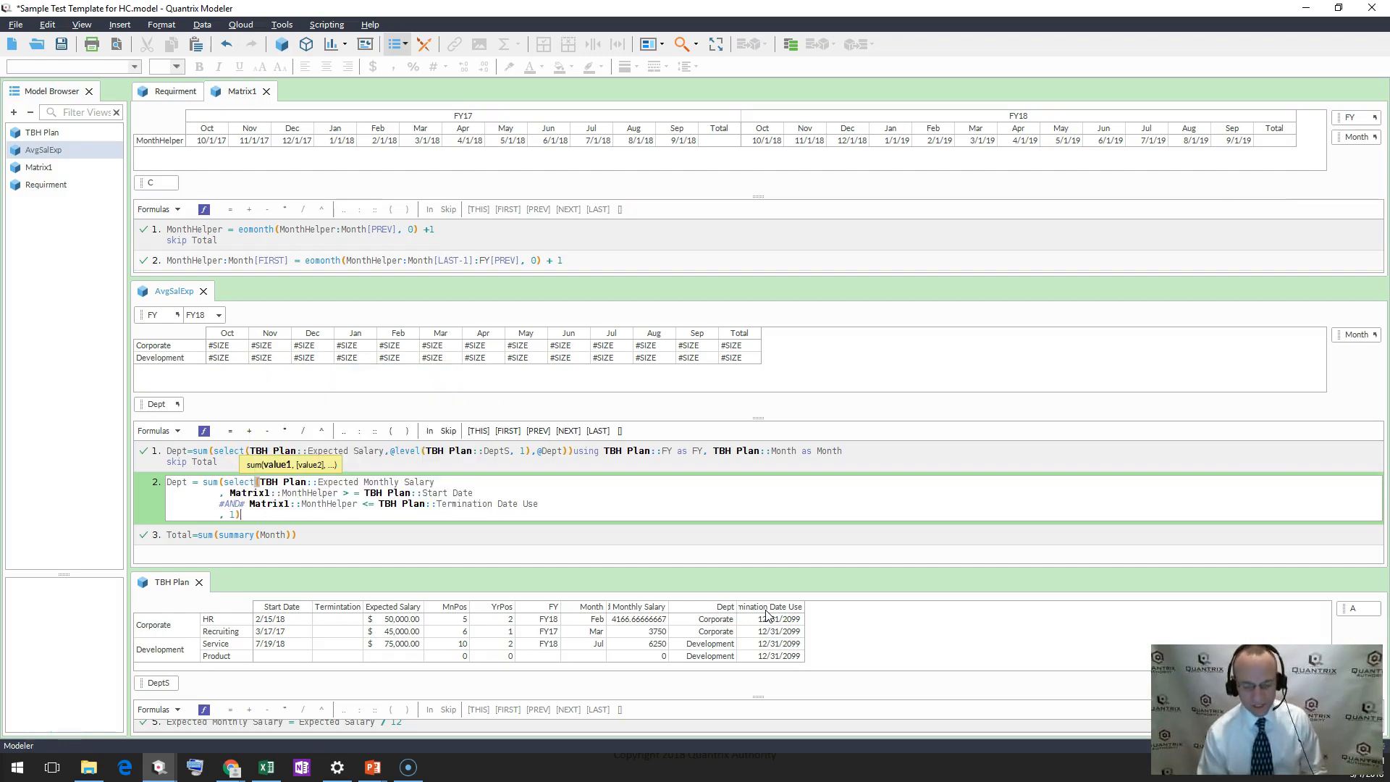
{"action": "key", "text": "shift+Return"}
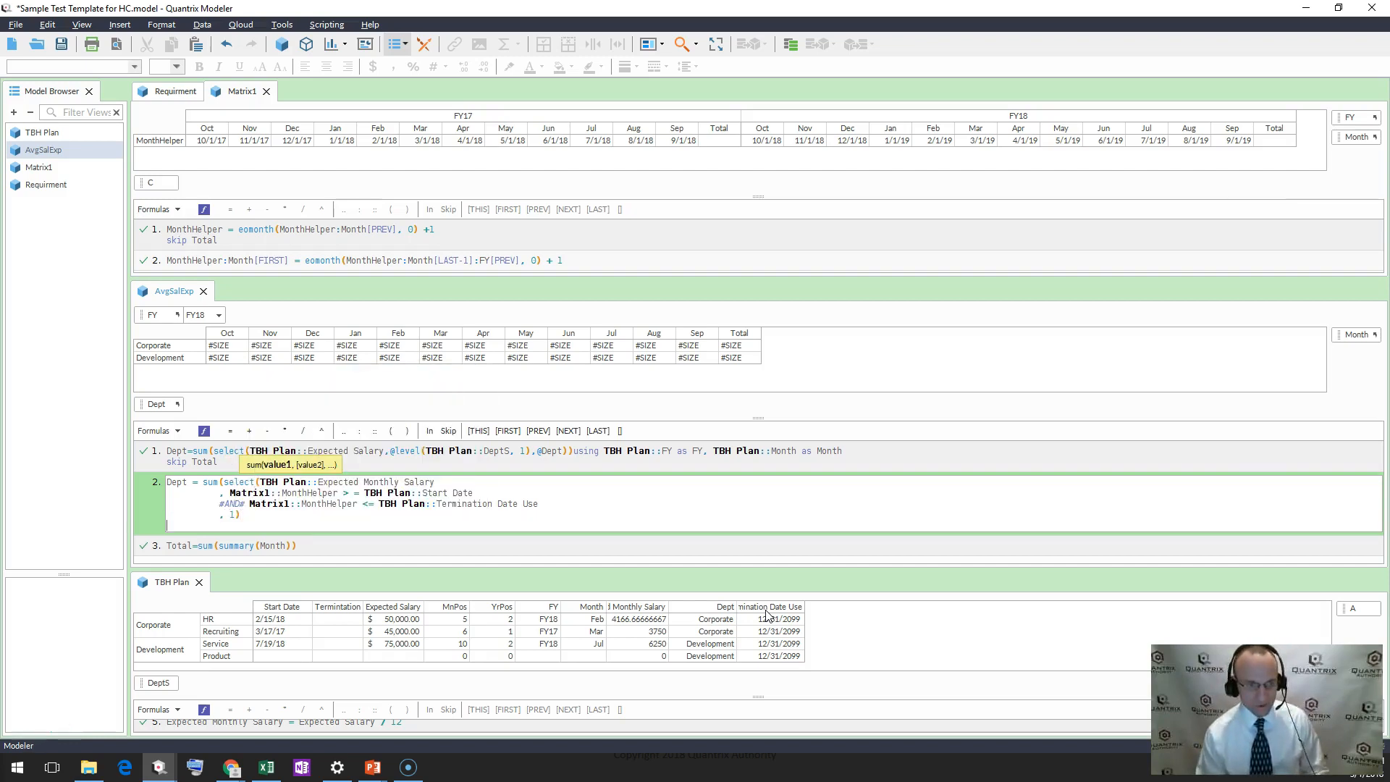
{"action": "type", "text": ")"}
{"action": "key", "text": "shift+Return"}
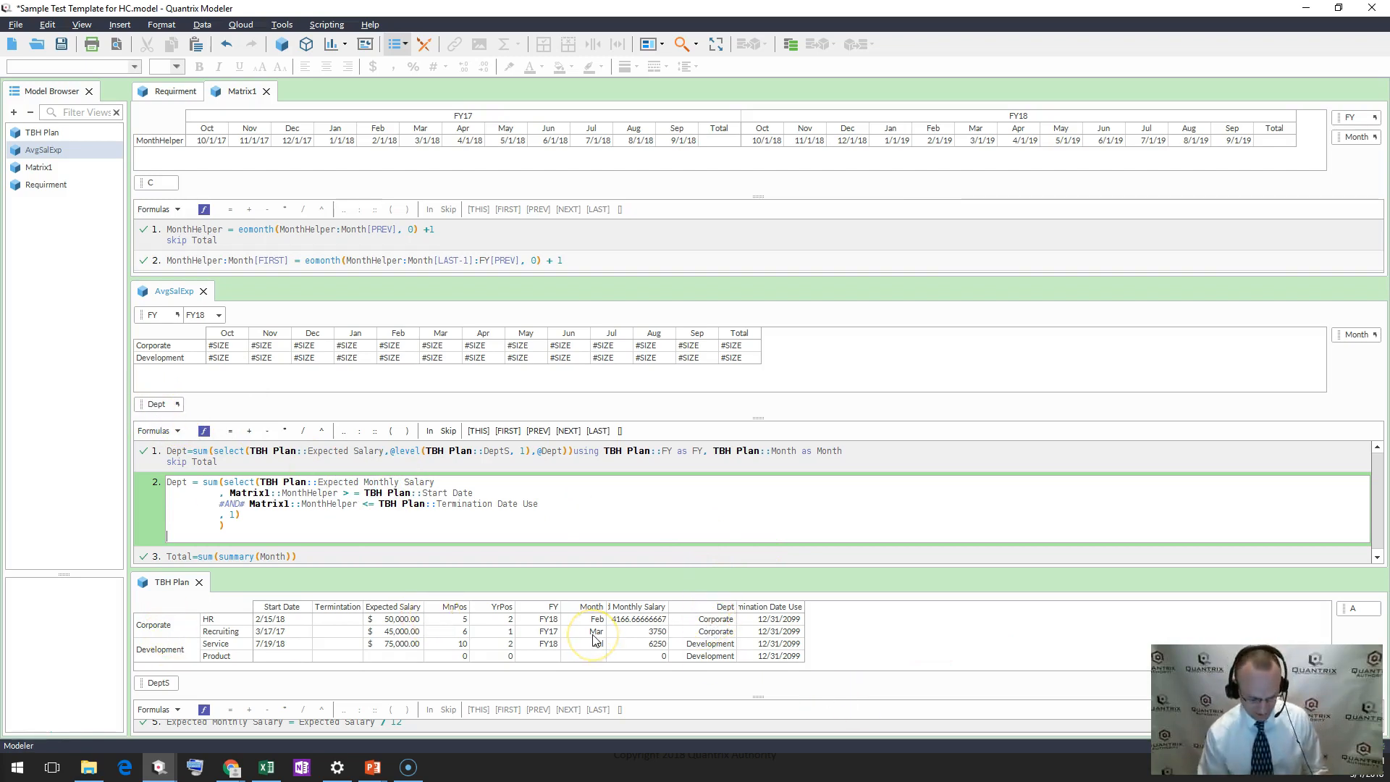
- Finish the formula with the clause using TBH Plan::Dept as Dept and commit it
{"action": "type", "text": "using"}
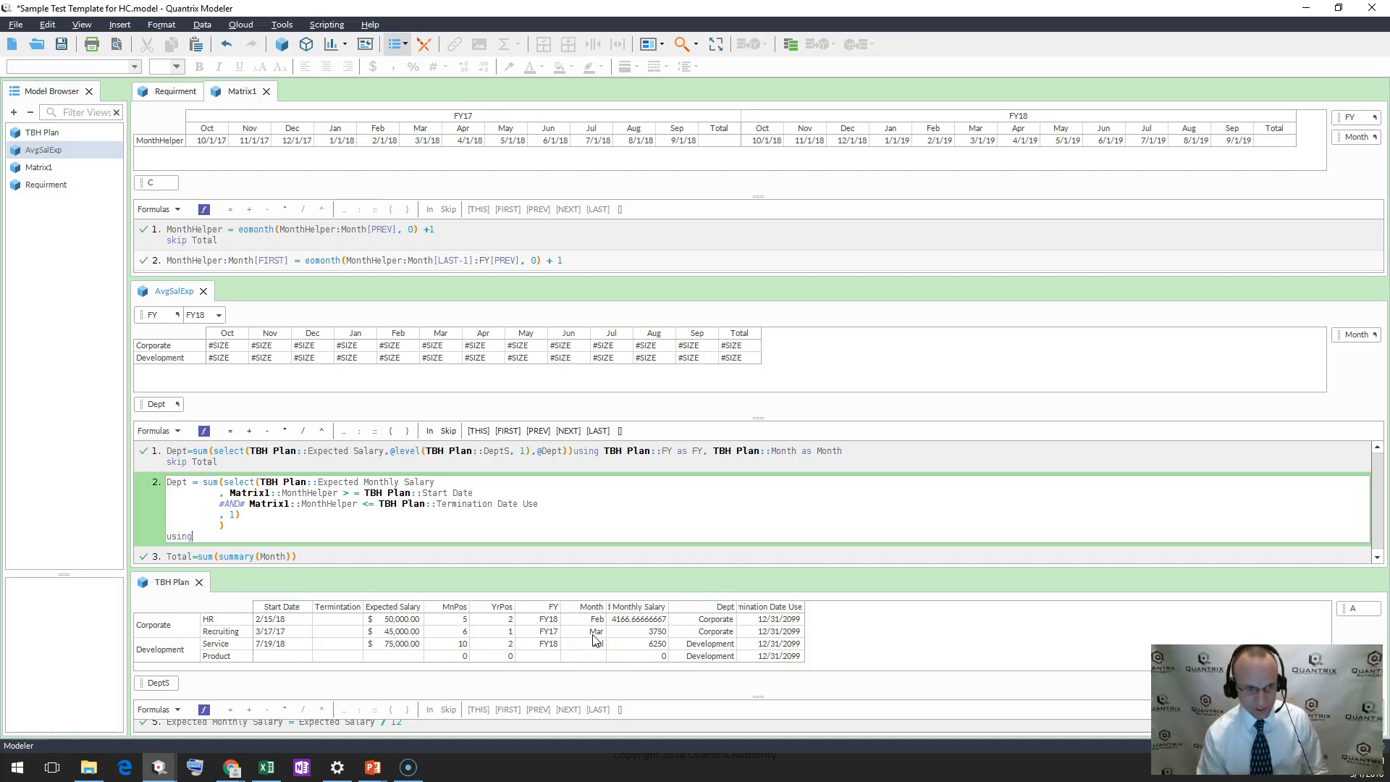
{"action": "left_click", "coordinate": [701, 612]}
{"action": "type", "text": "as"}
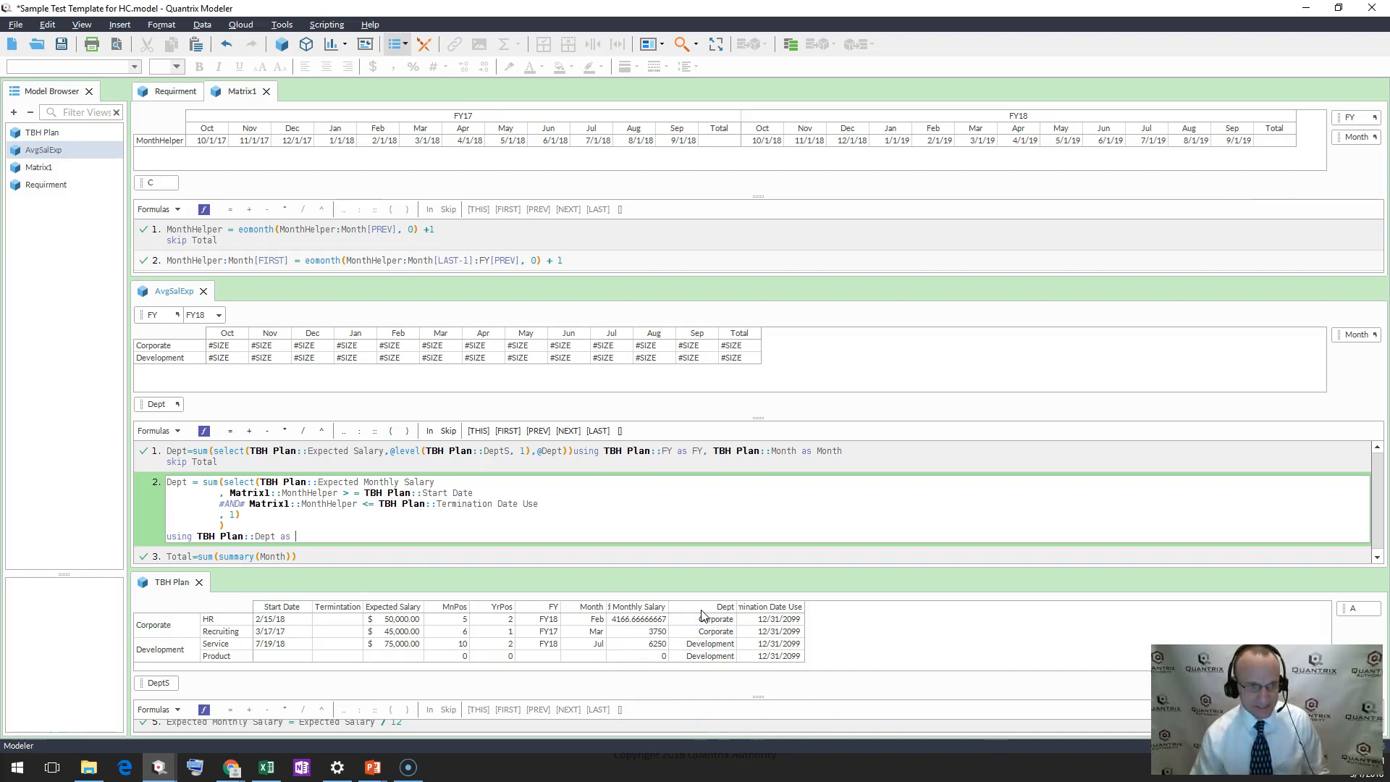
{"action": "left_click", "coordinate": [159, 408]}
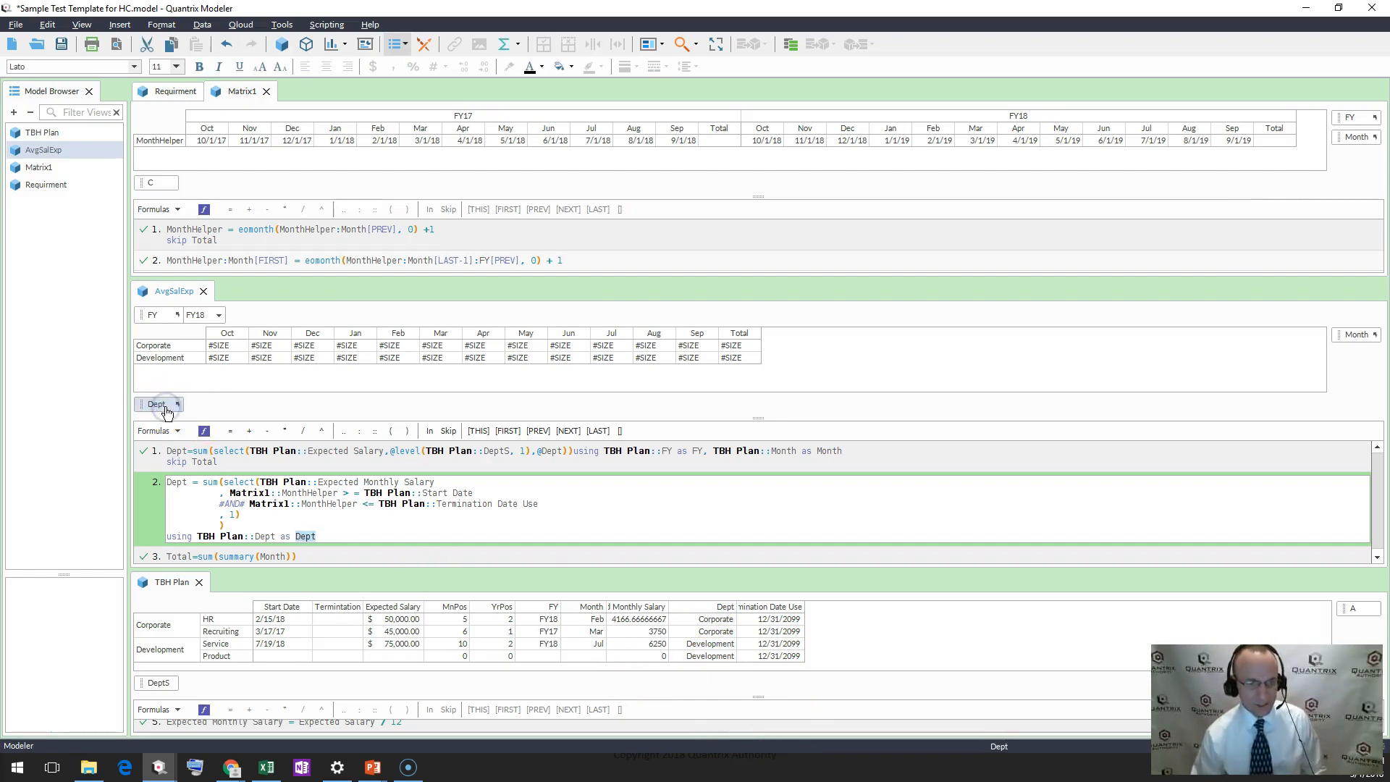
{"action": "key", "text": "Return"}
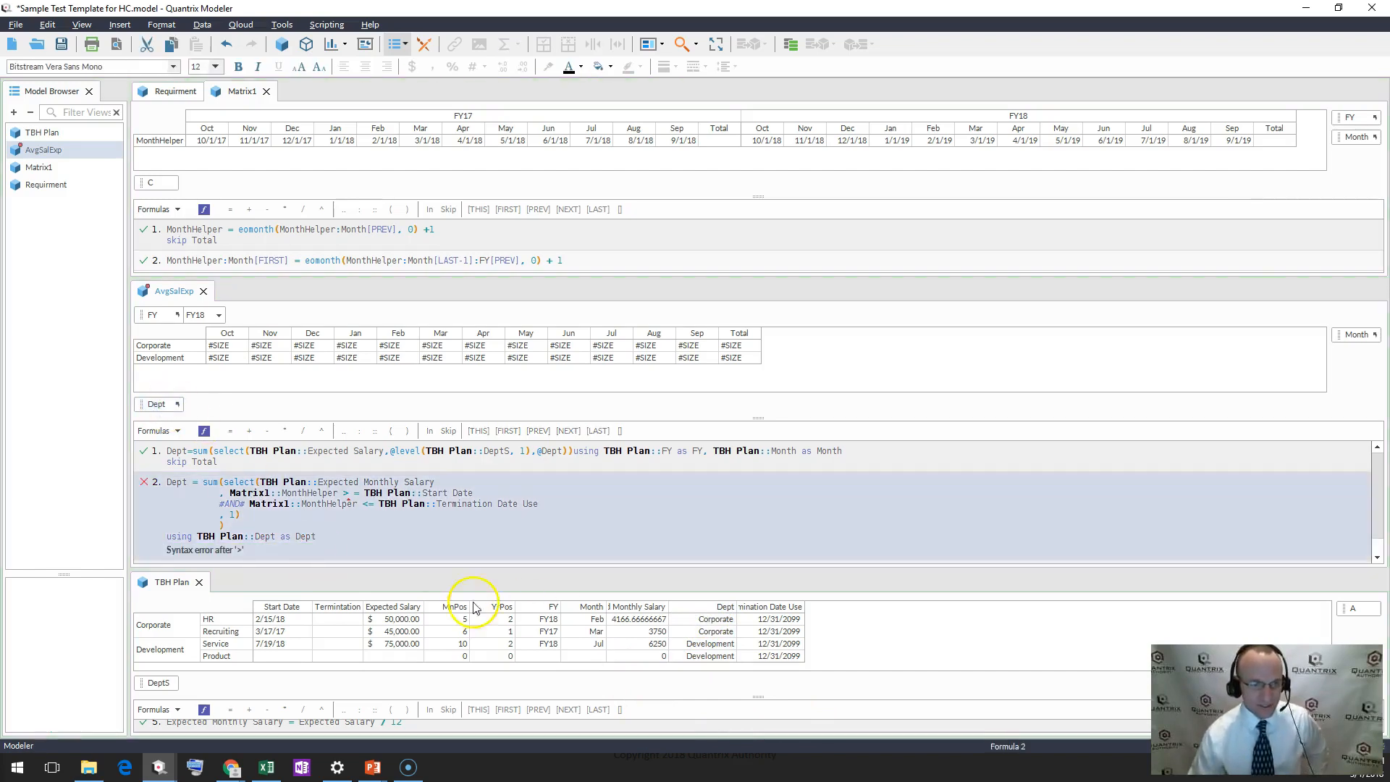
- Remove the space inside the formula's greater-than-or-equal operator so it reads >=, and commit the formula
{"action": "left_click", "coordinate": [347, 492]}
{"action": "key", "text": "Delete"}
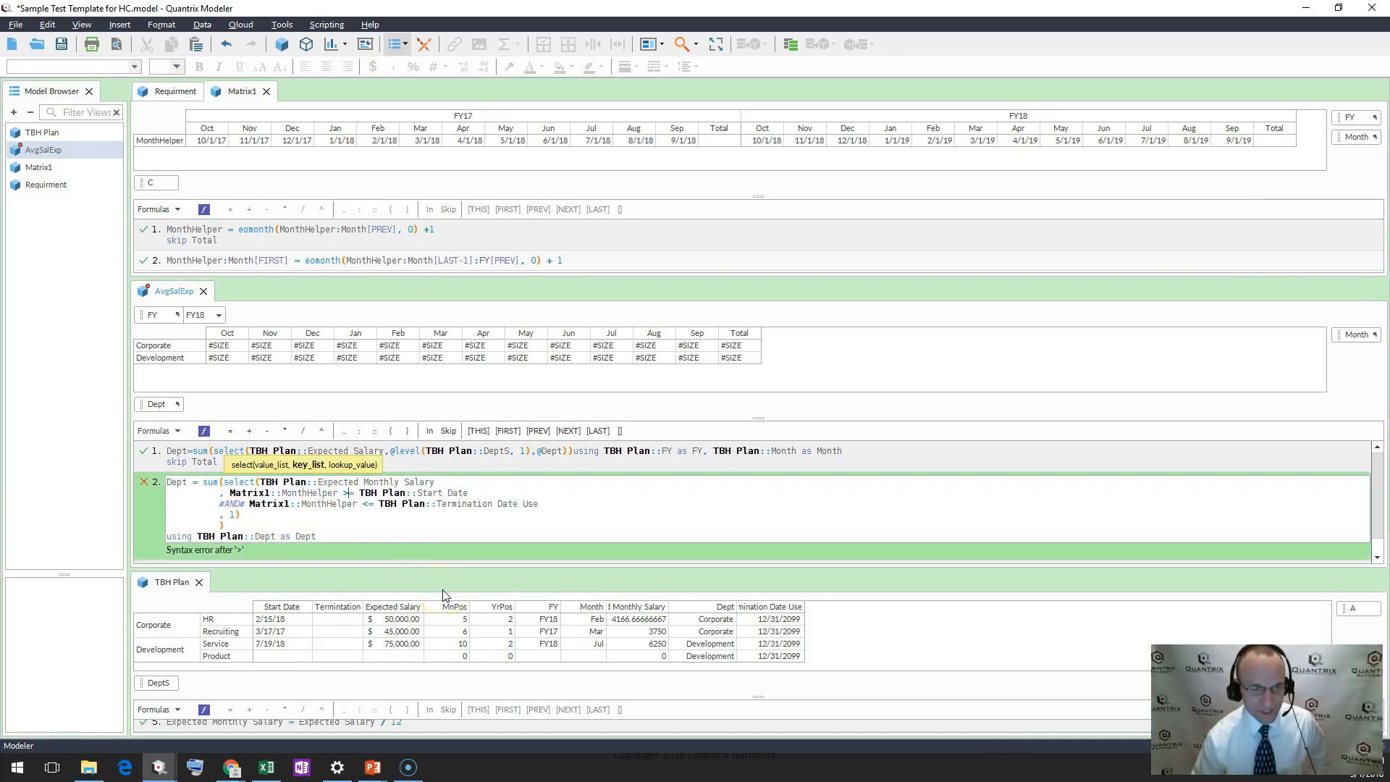
{"action": "key", "text": "Return"}
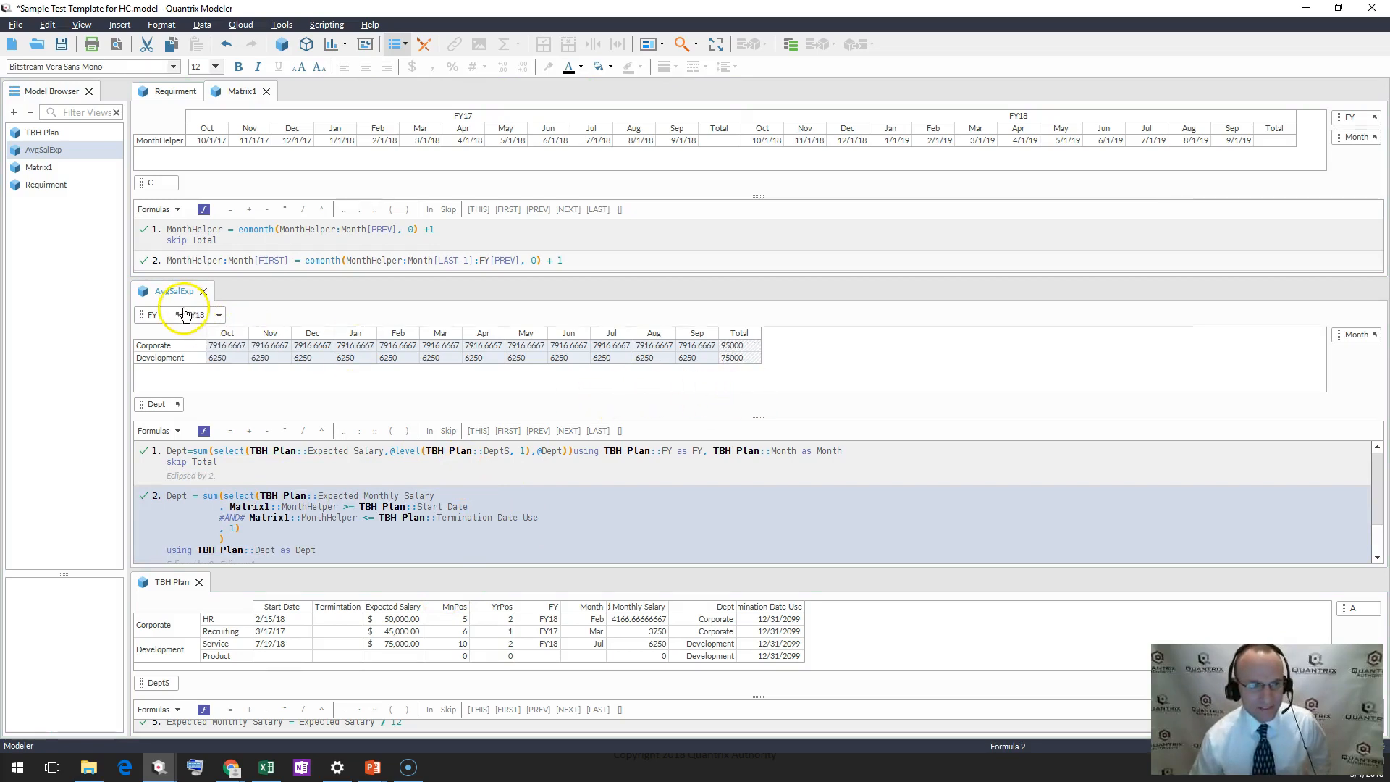
- Show FY17 in AvgSalExp and compare its Corporate and Development monthly salaries with the HR and Service start dates in TBH Plan
{"action": "left_click", "coordinate": [219, 317]}
{"action": "left_click", "coordinate": [217, 327]}
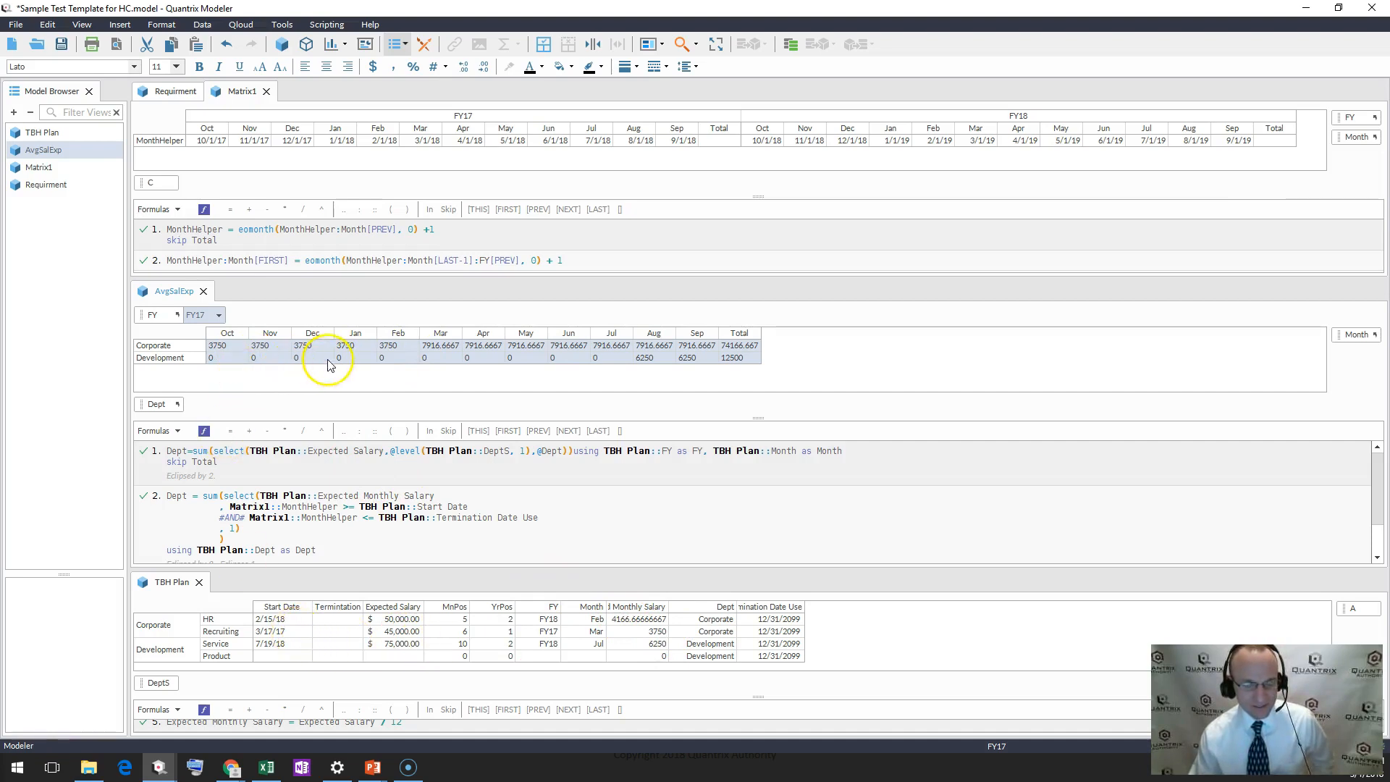
{"action": "left_click", "coordinate": [288, 621]}
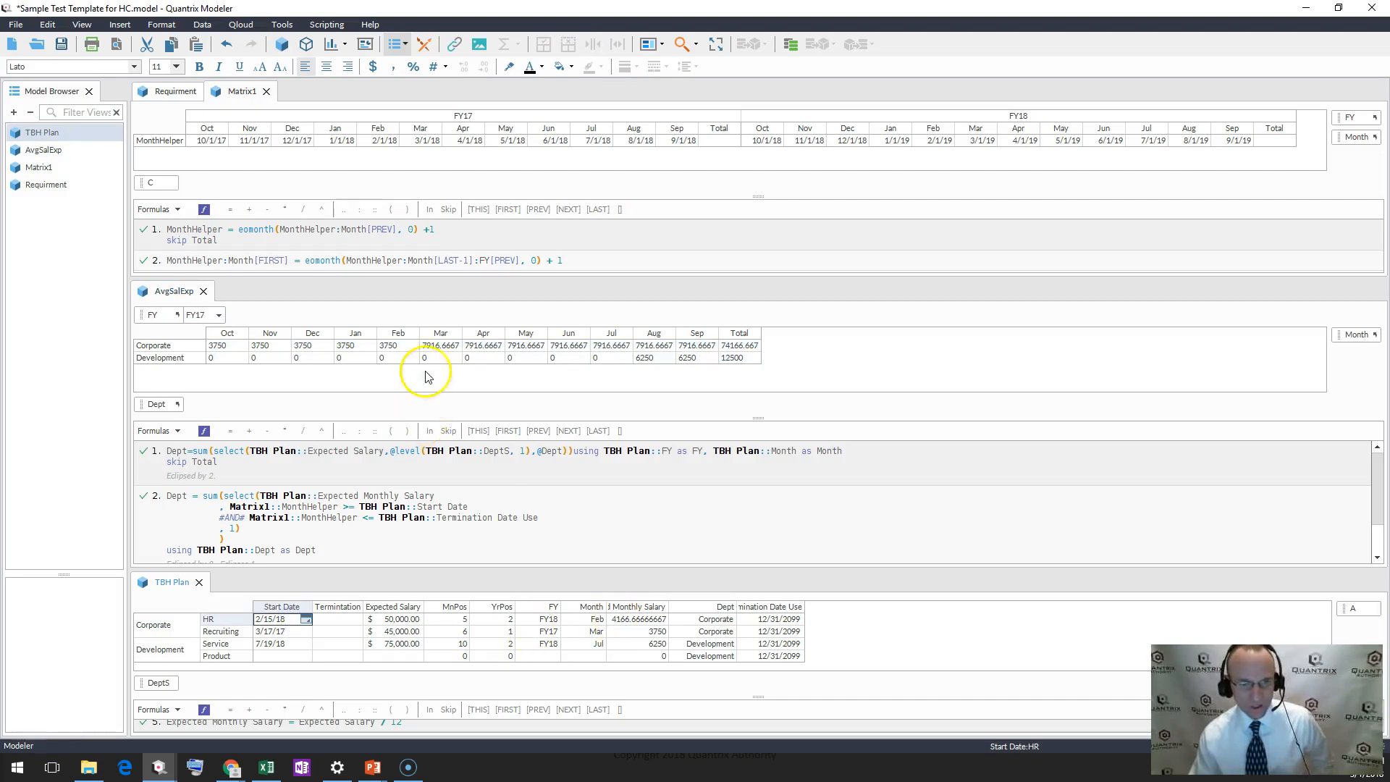
{"action": "left_click", "coordinate": [436, 347]}
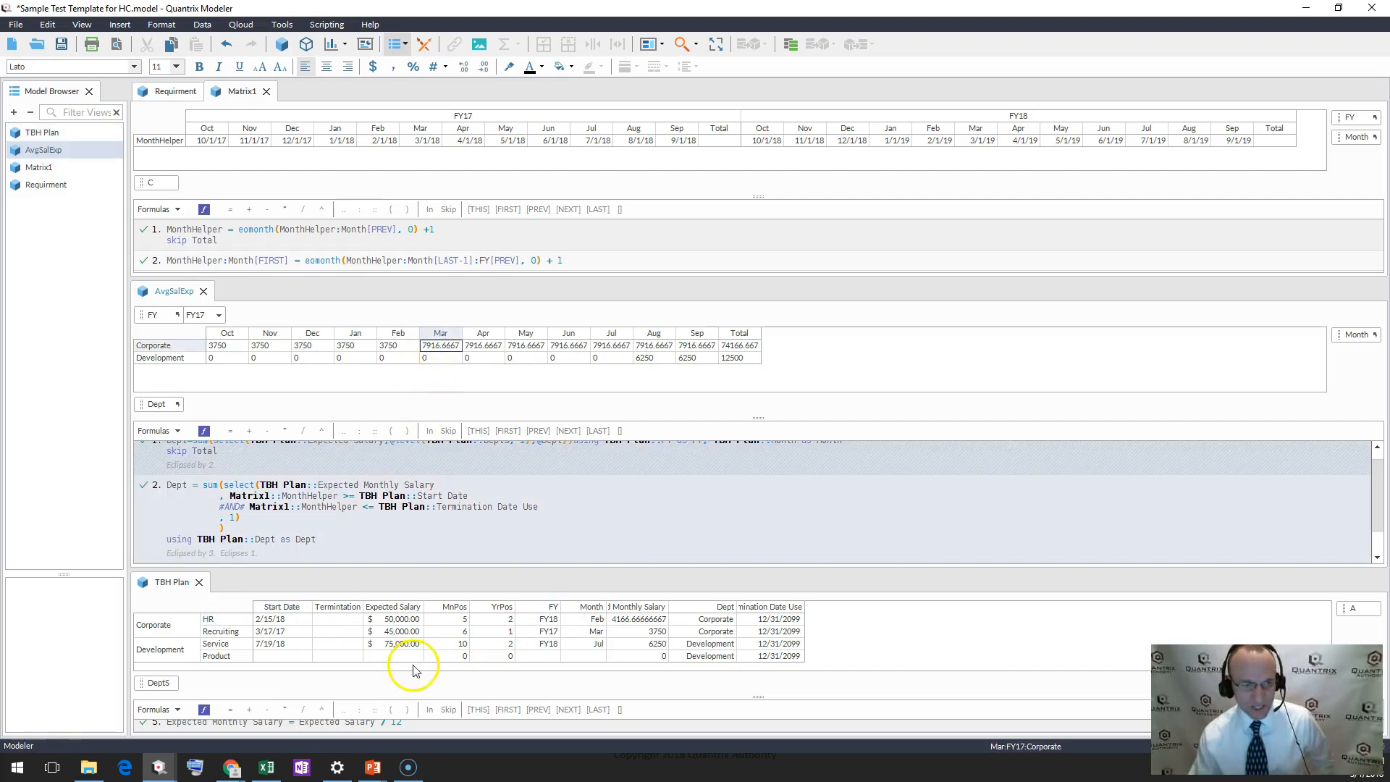
{"action": "left_click", "coordinate": [191, 666]}
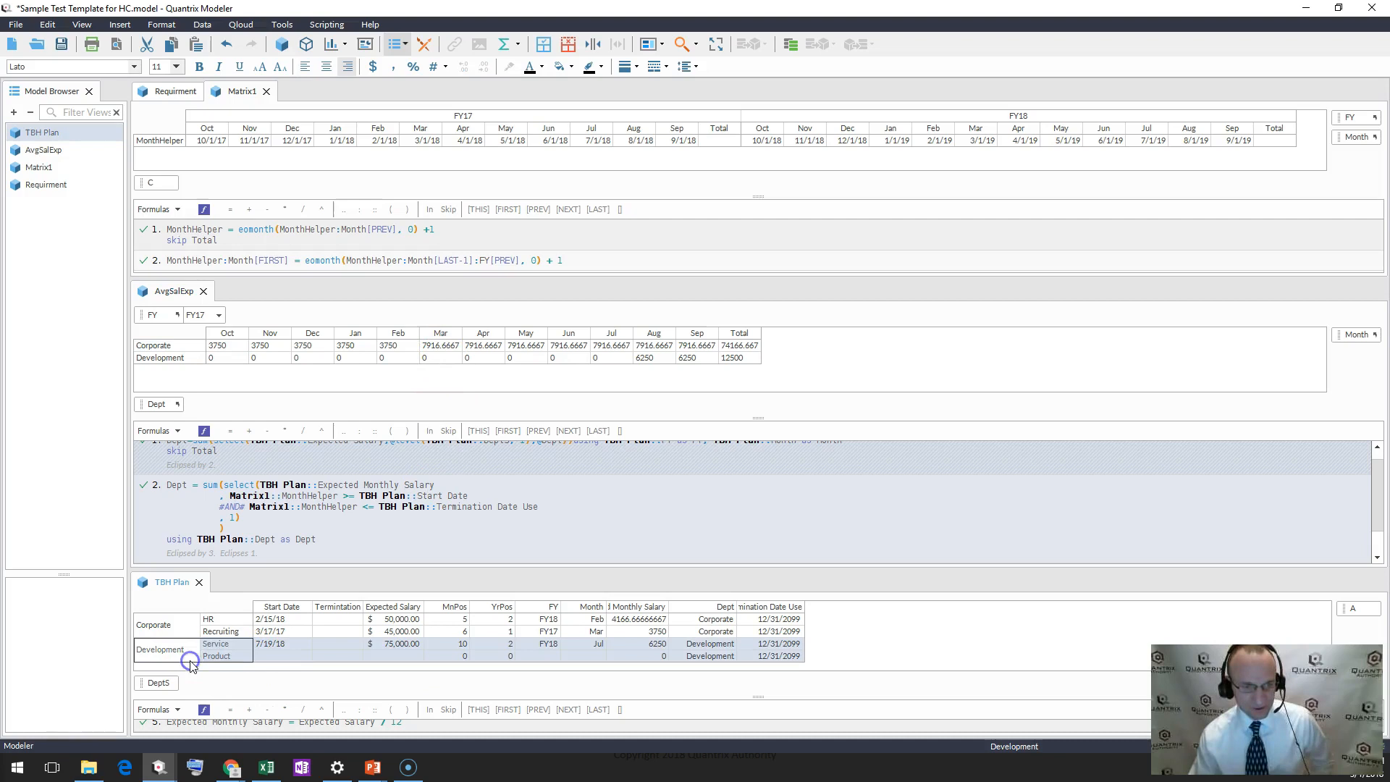
{"action": "left_click", "coordinate": [290, 644]}
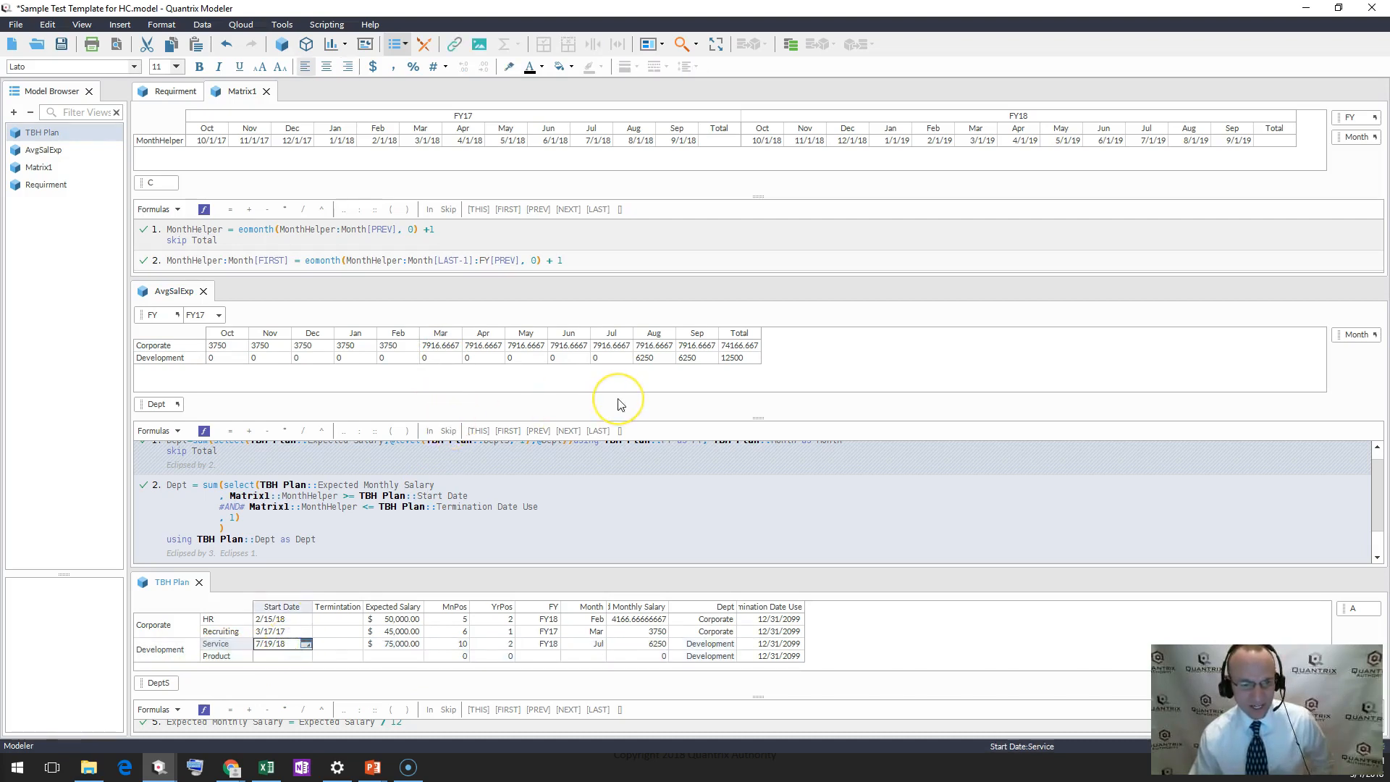
{"action": "left_click", "coordinate": [646, 361]}
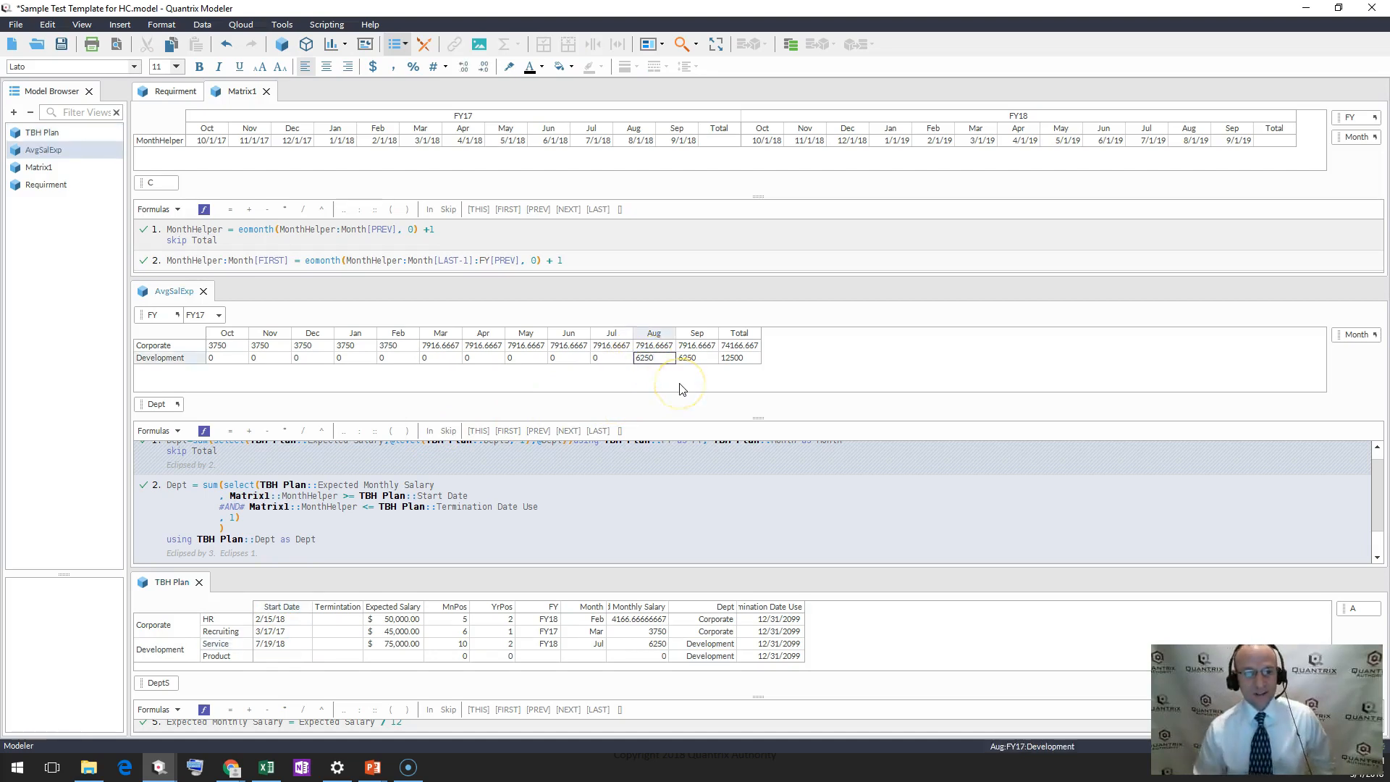